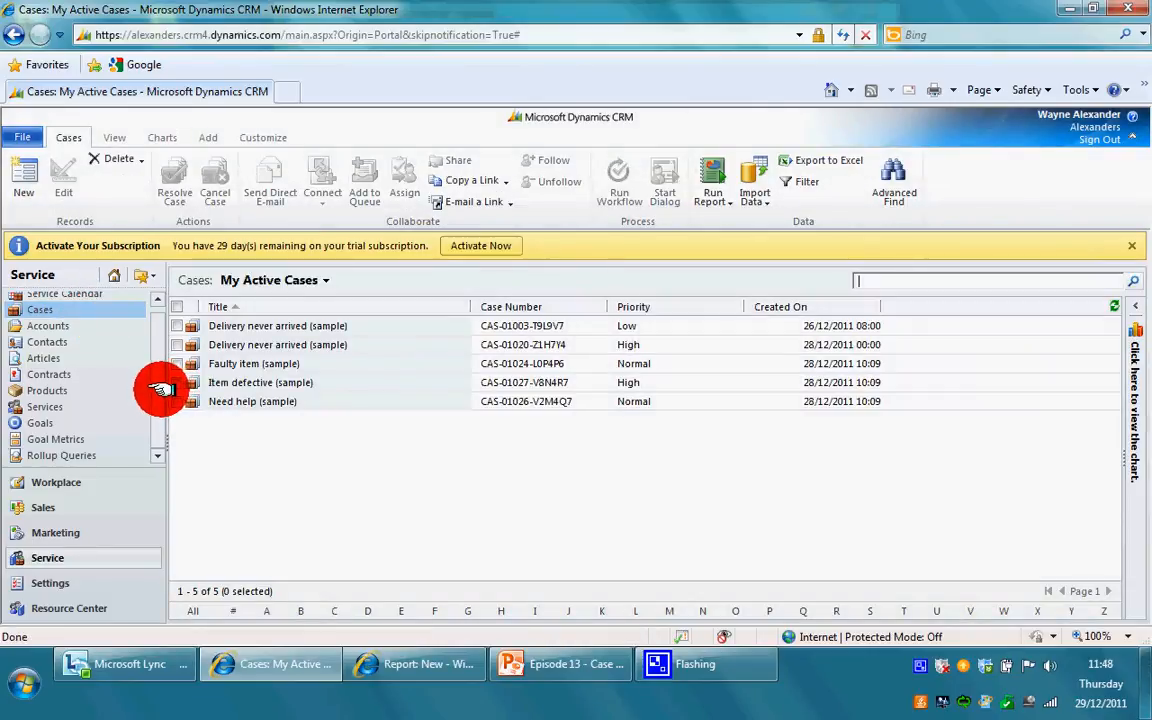
Create a new case with the title "How do I install and configure CRM Outlook"
click(30, 198)
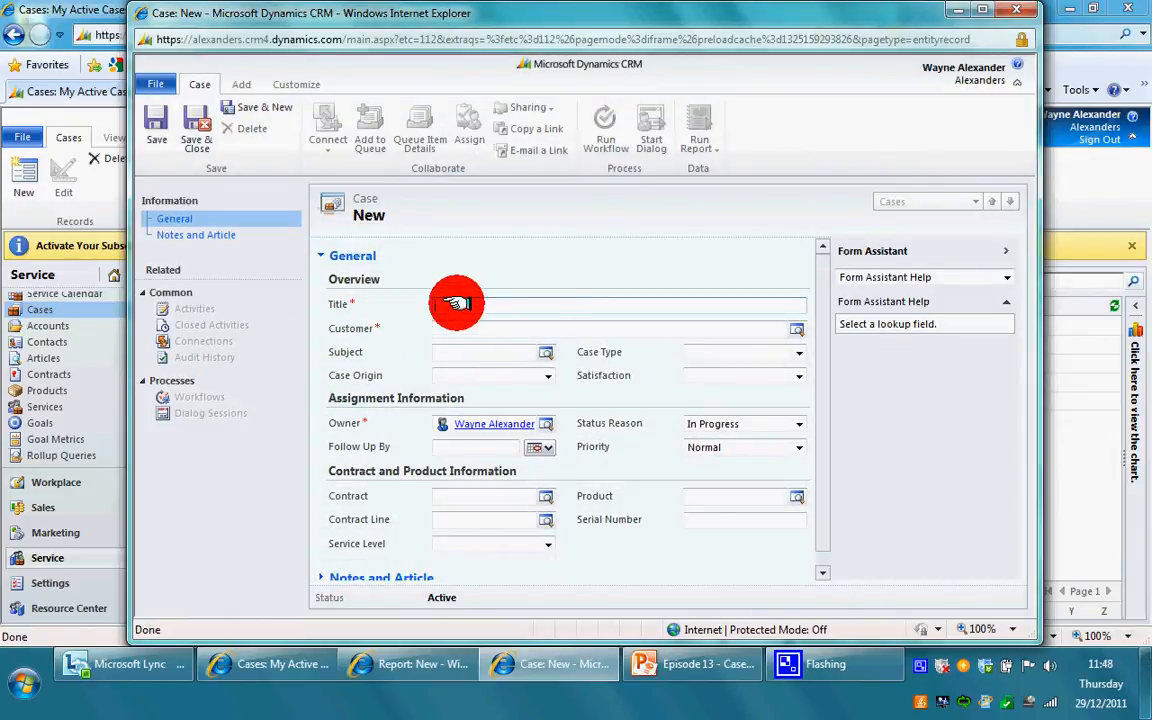
click(455, 303)
text(How to install and configure CRM Outlook)
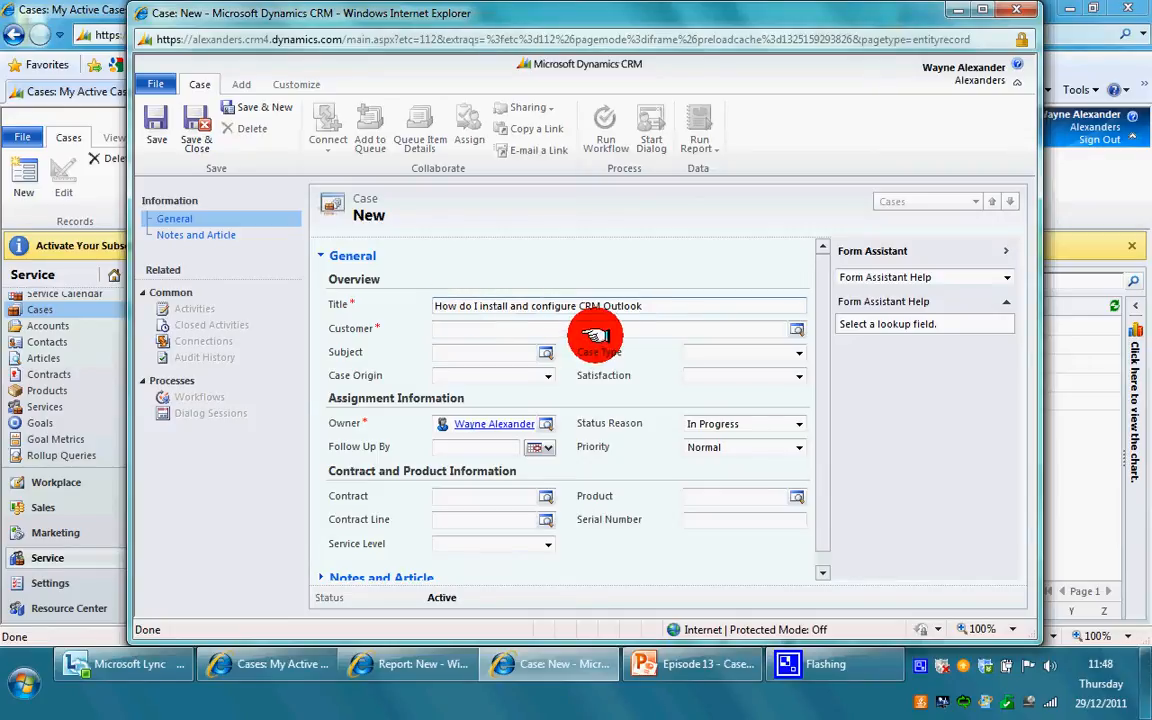
Set the case's customer to the sample contact whose parent customer is Basic Company
click(790, 330)
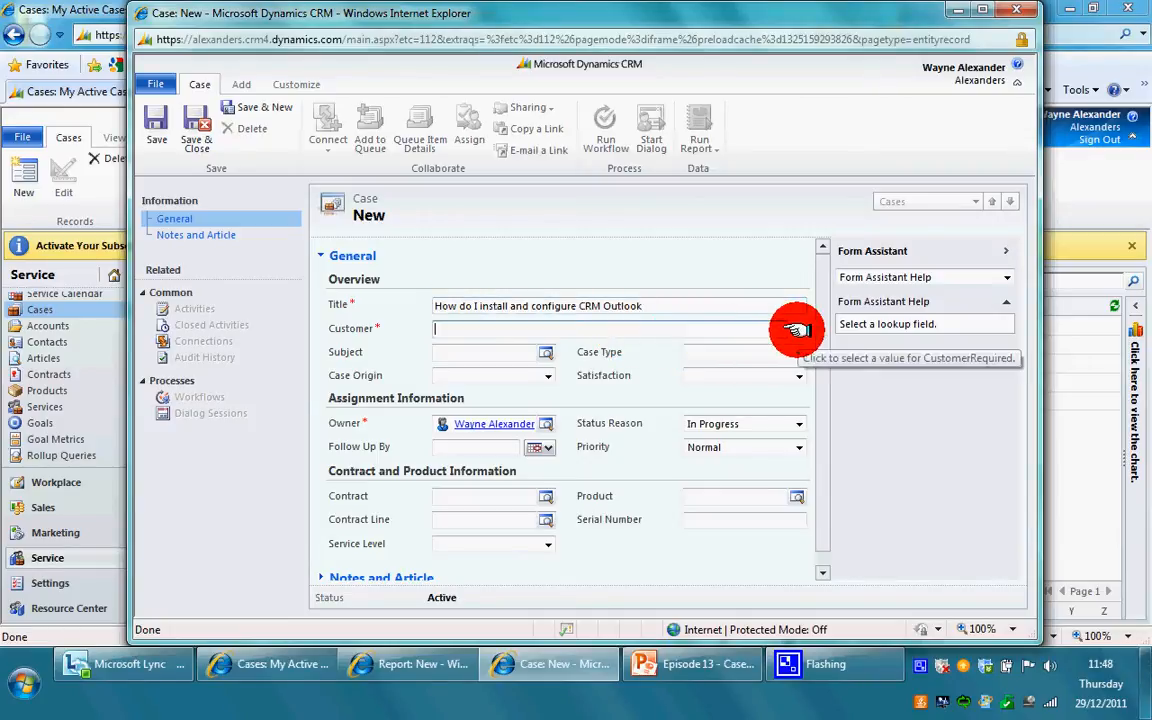
click(797, 330)
click(588, 151)
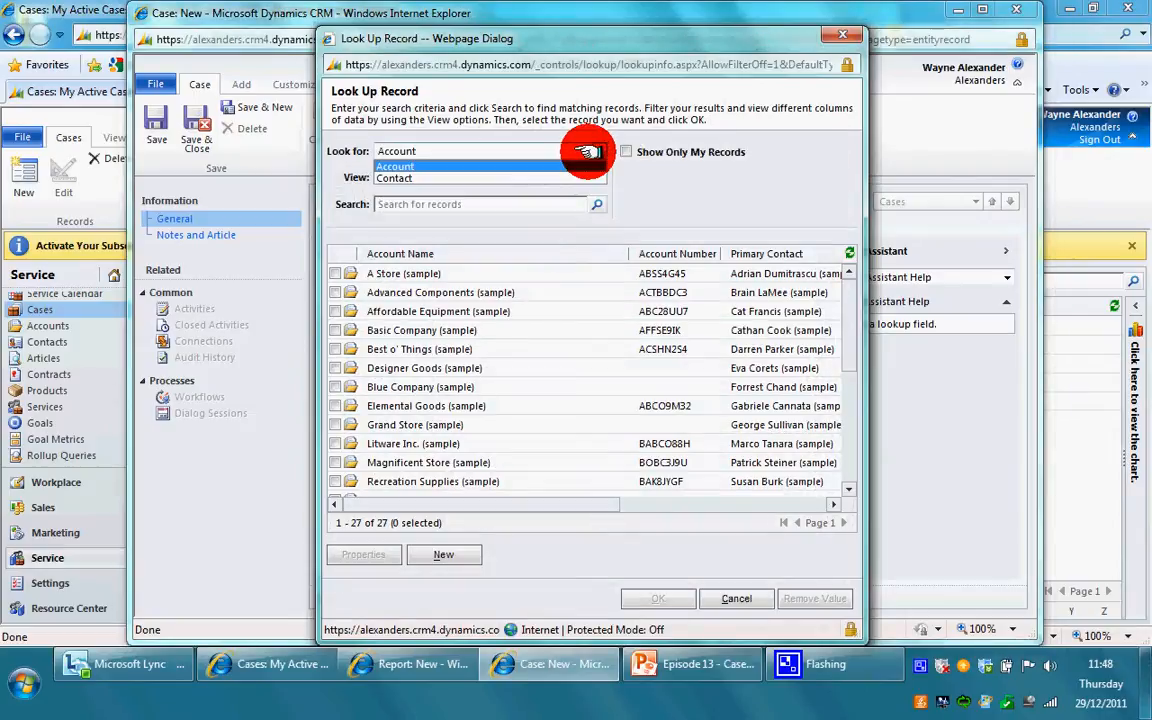
click(578, 177)
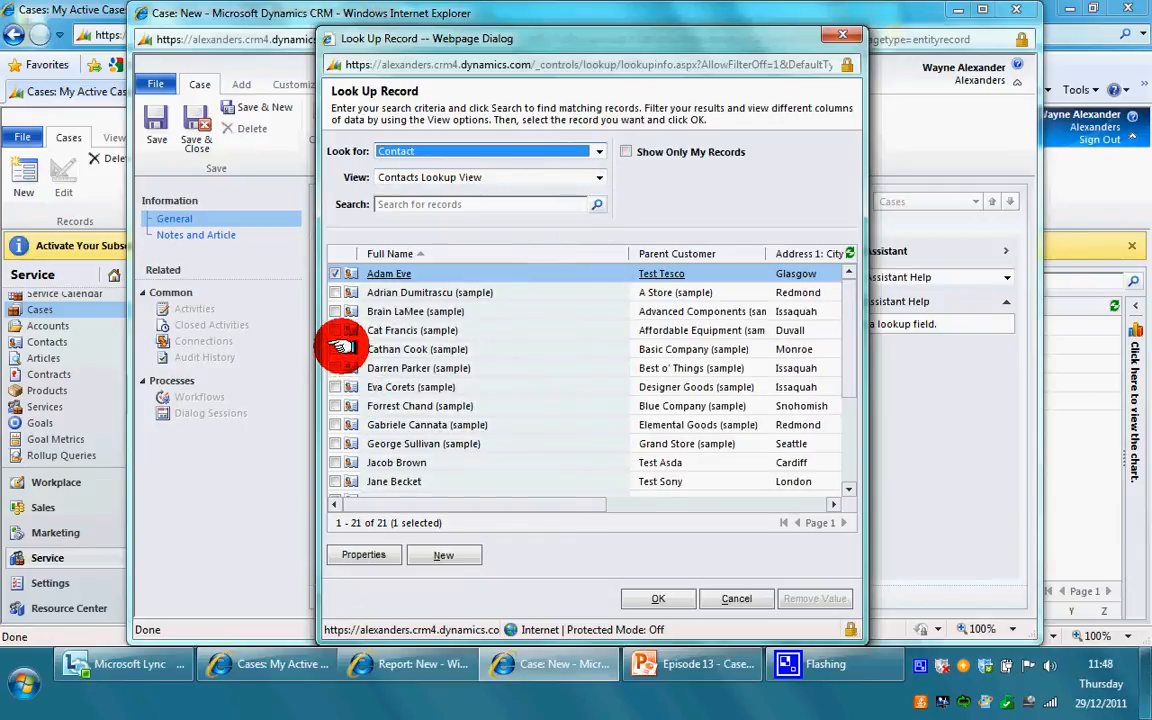
click(338, 349)
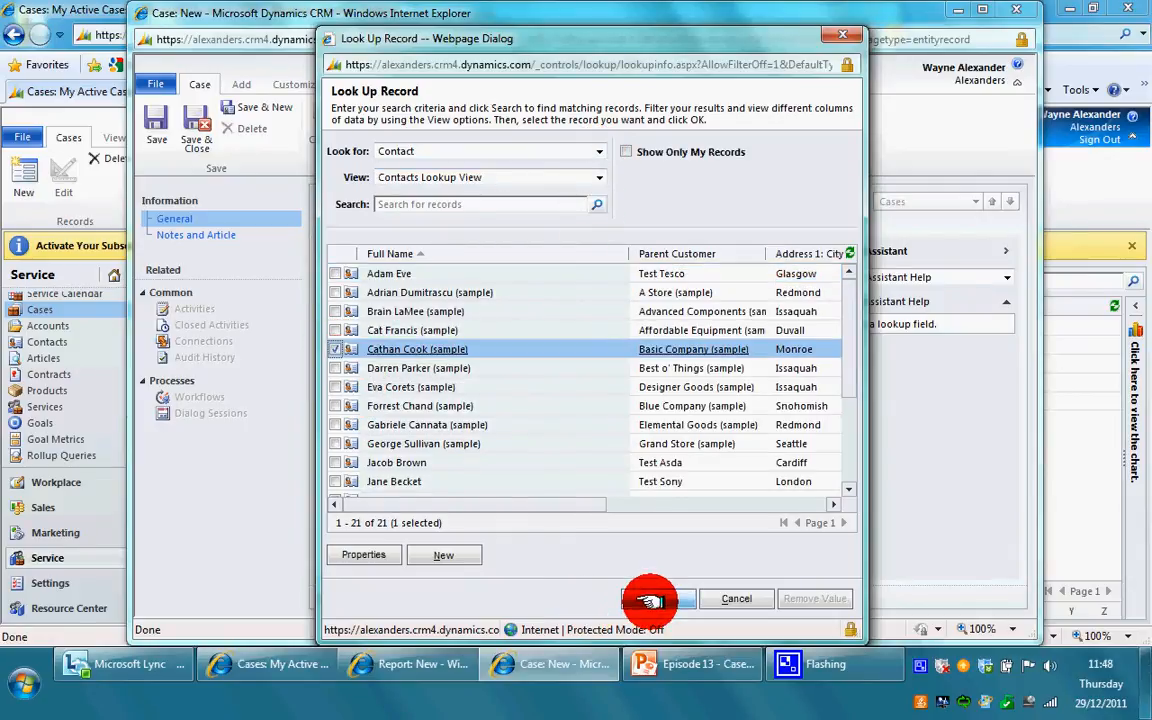
click(657, 598)
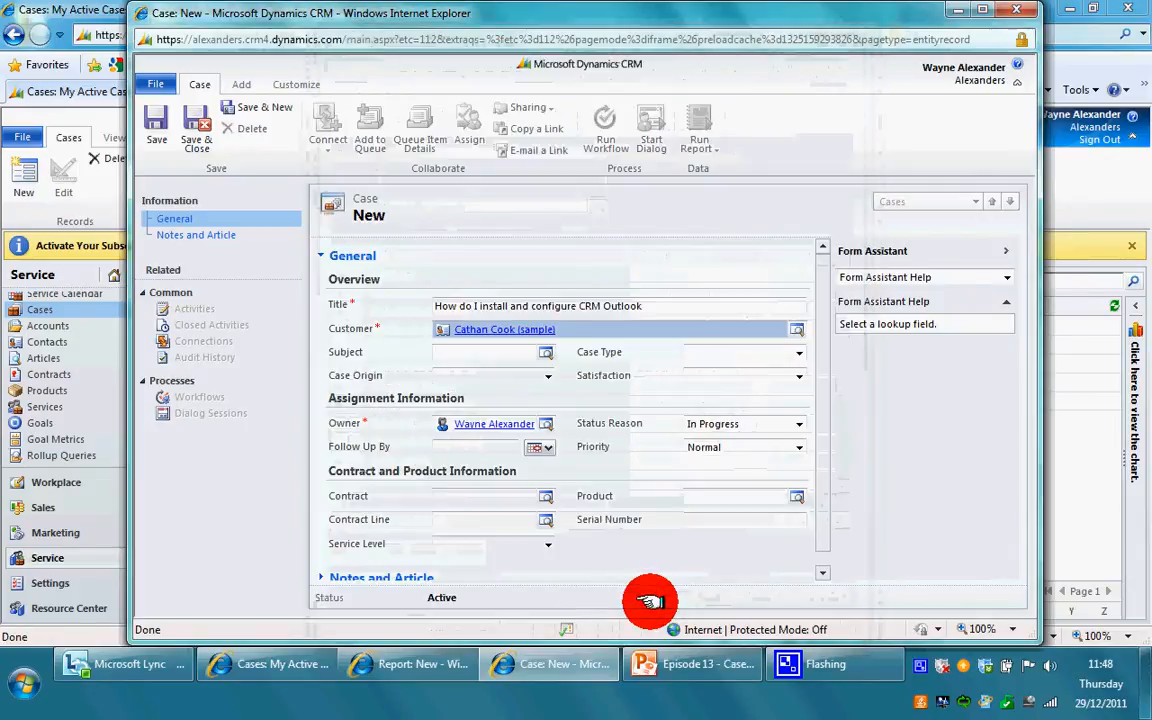
Set the case's subject to Query
click(544, 350)
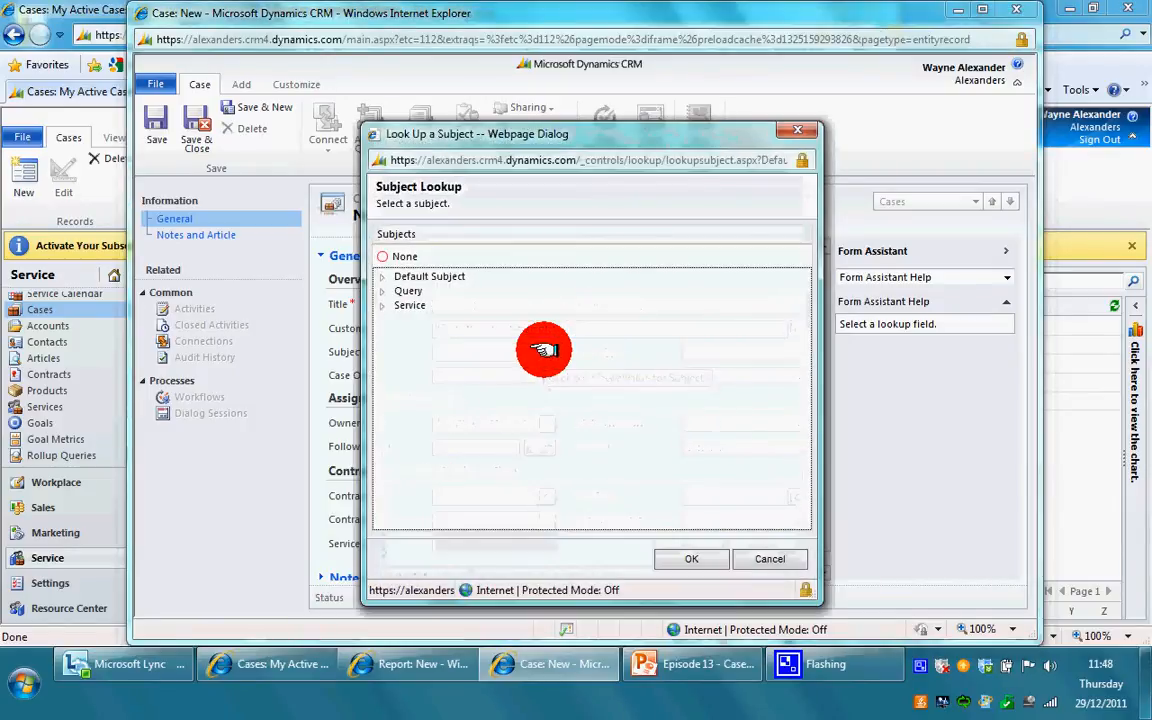
drag(617, 134, 318, 127)
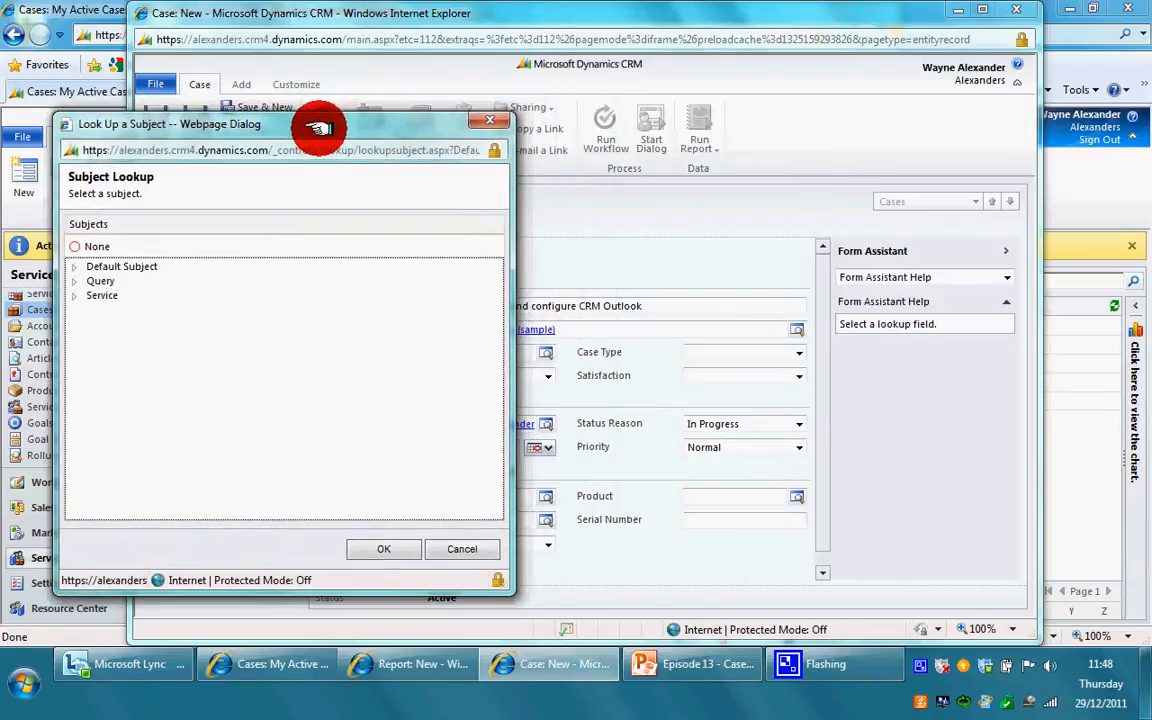
click(120, 283)
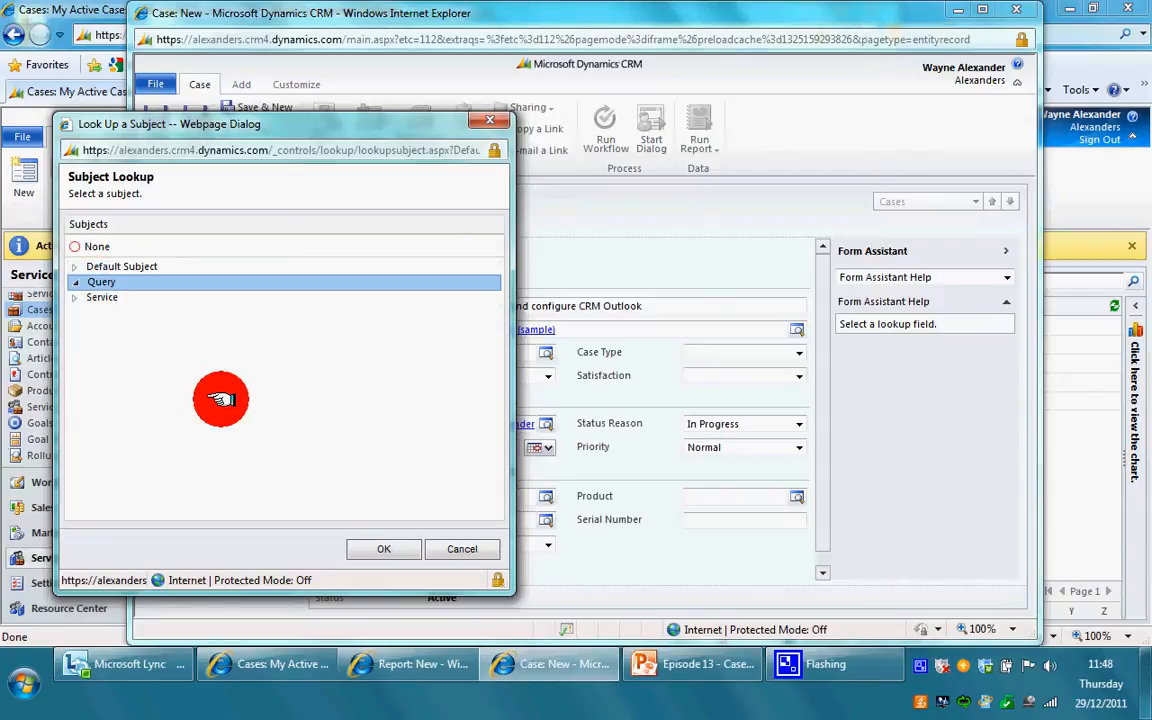
click(258, 245)
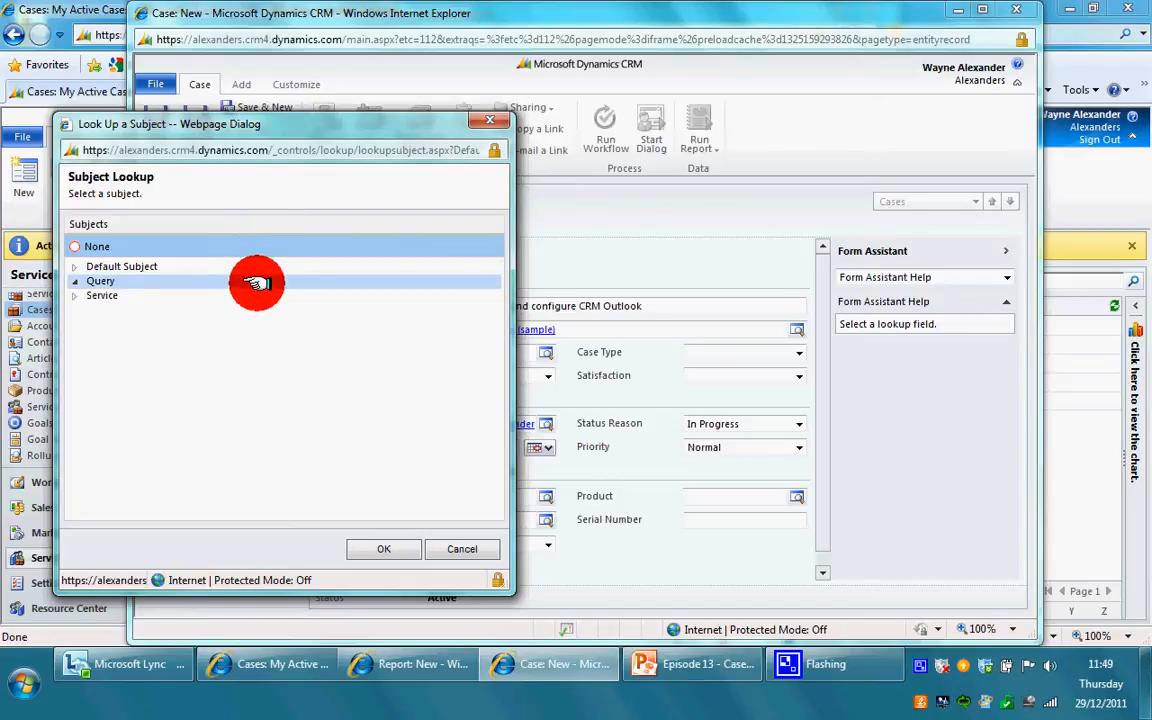
click(257, 283)
click(384, 548)
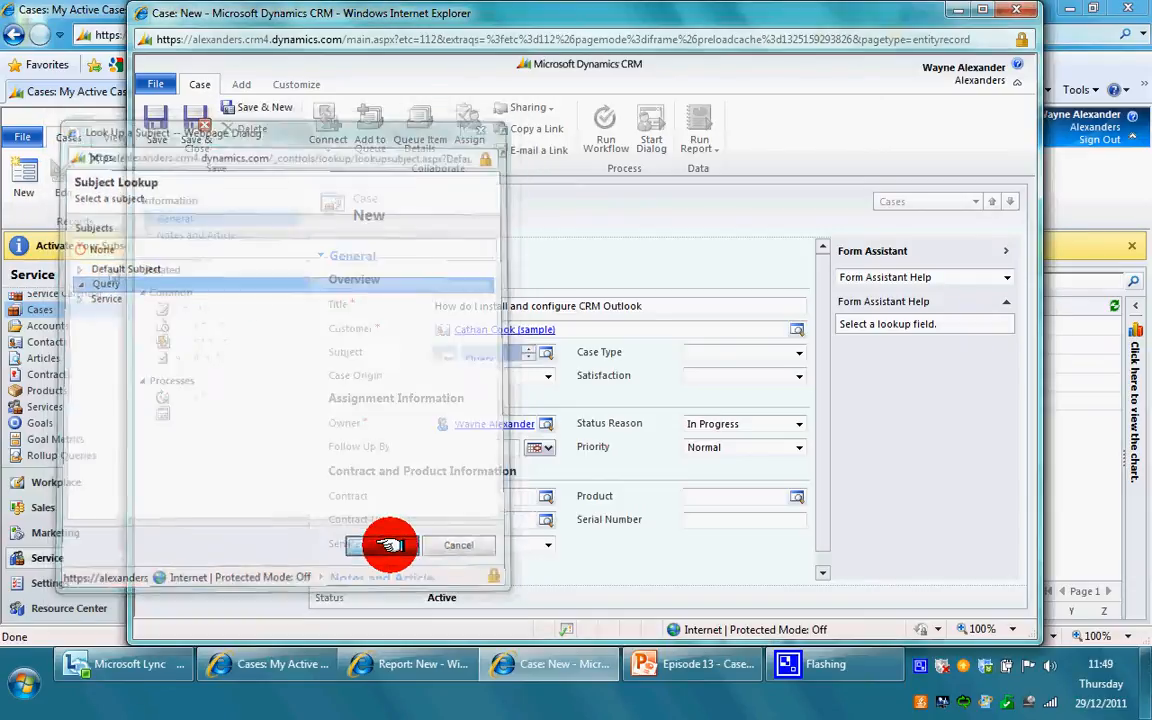
Set the case type to Question and the case origin to Phone
click(795, 353)
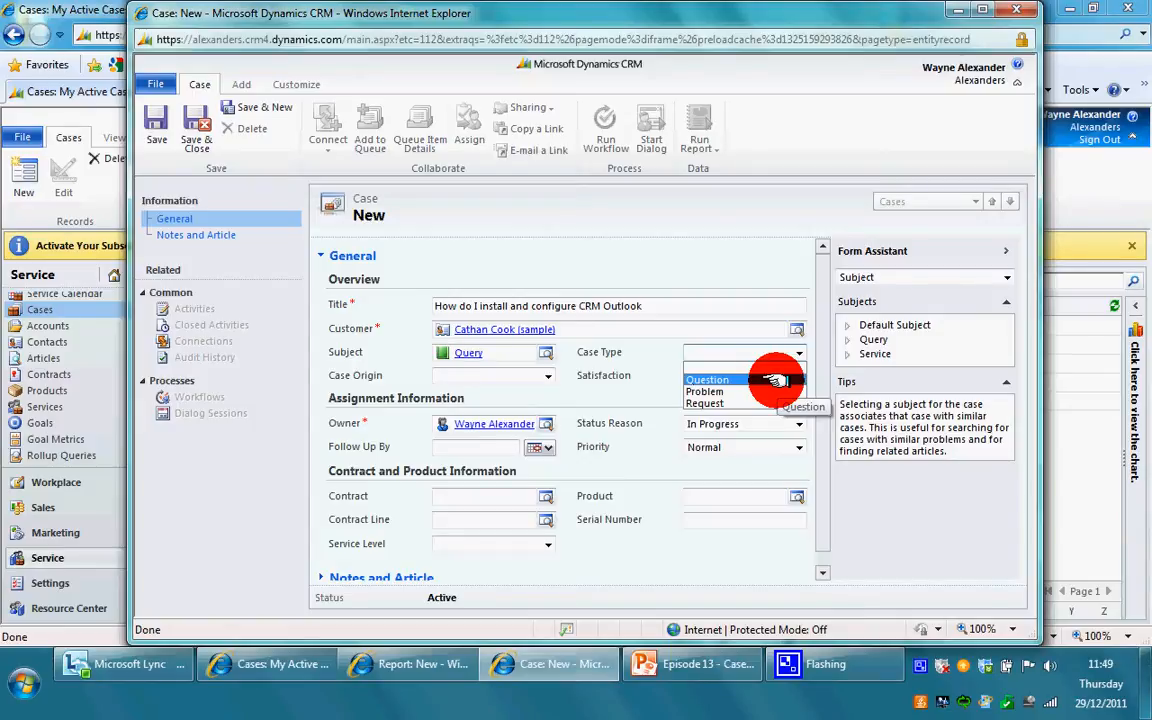
click(775, 380)
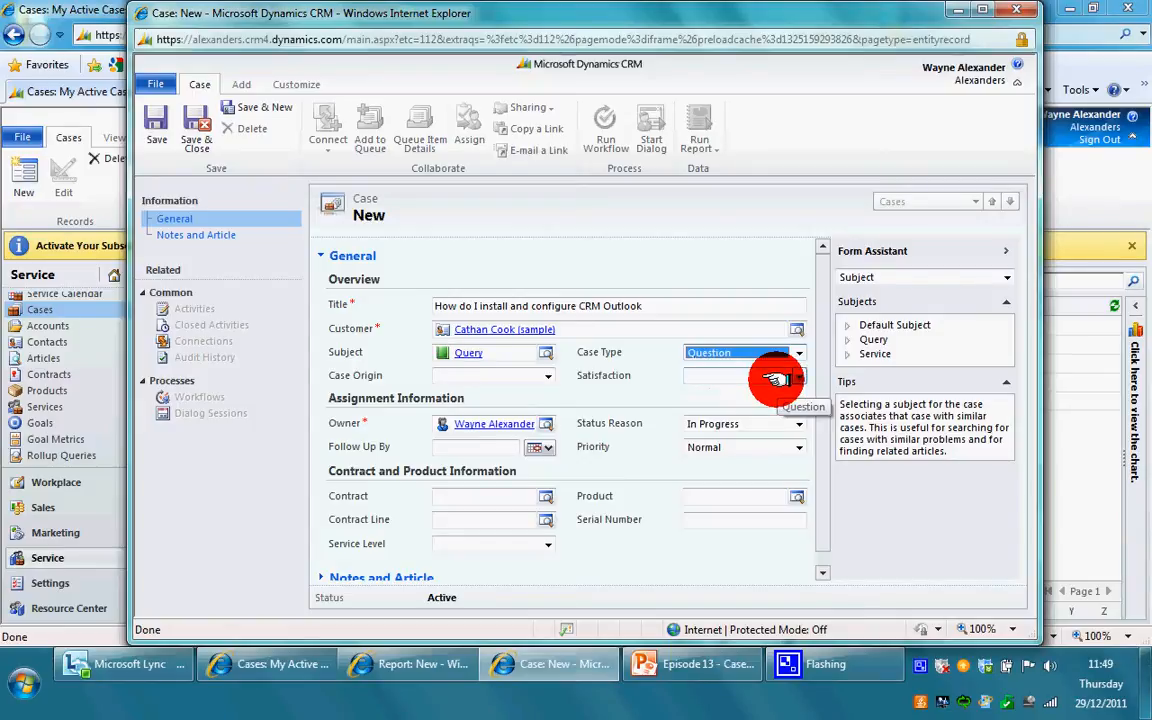
click(547, 377)
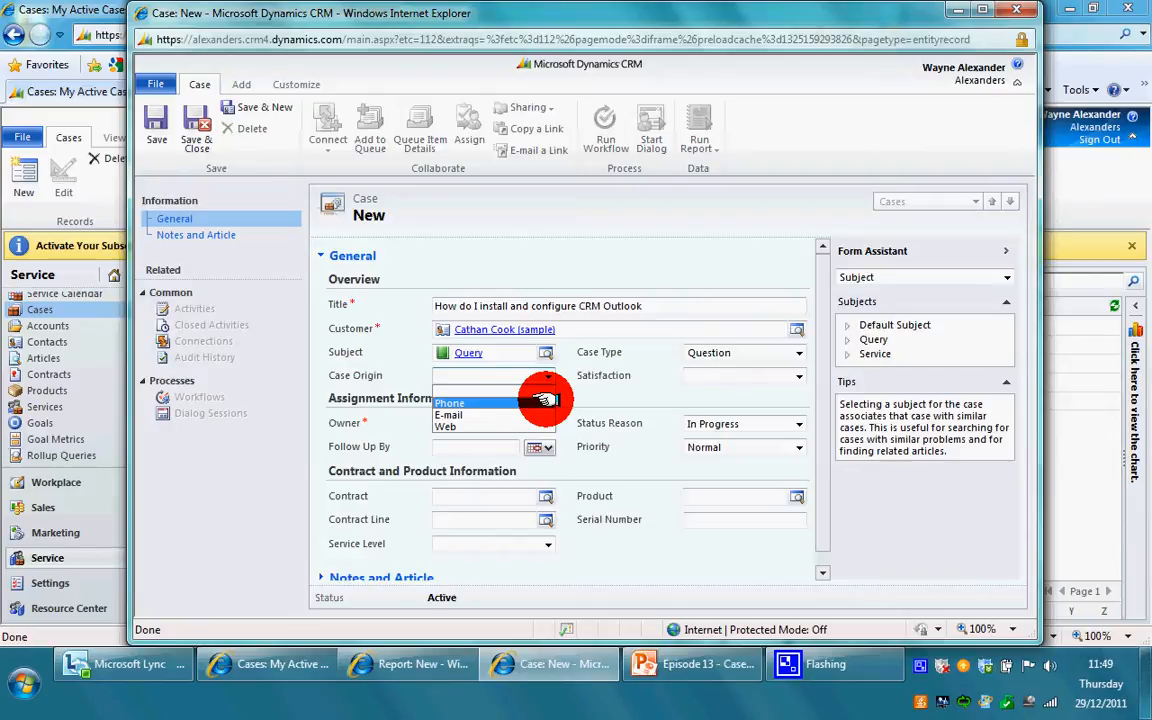
click(543, 401)
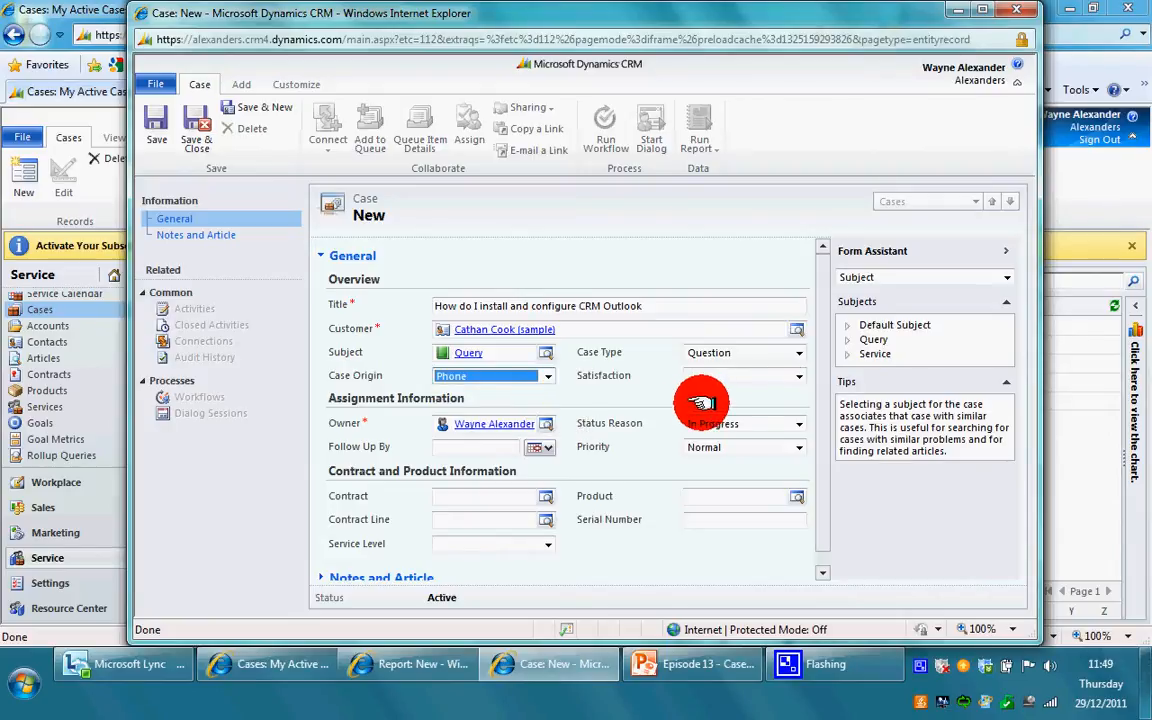
click(797, 378)
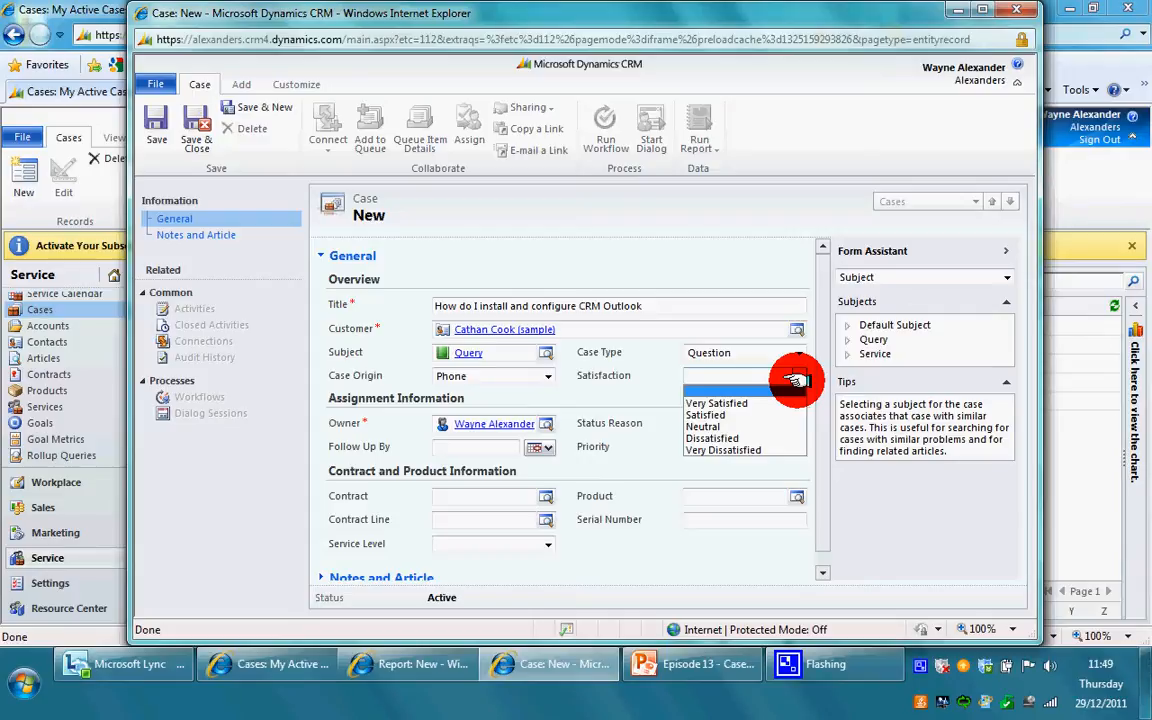
click(712, 379)
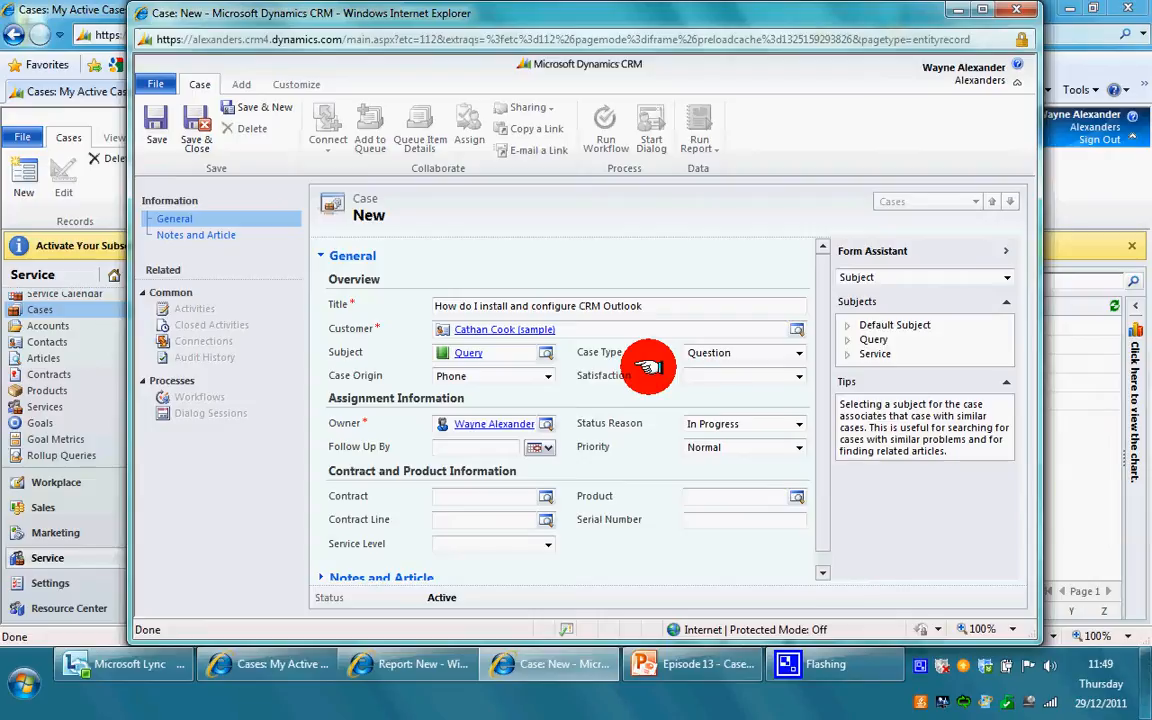
click(798, 424)
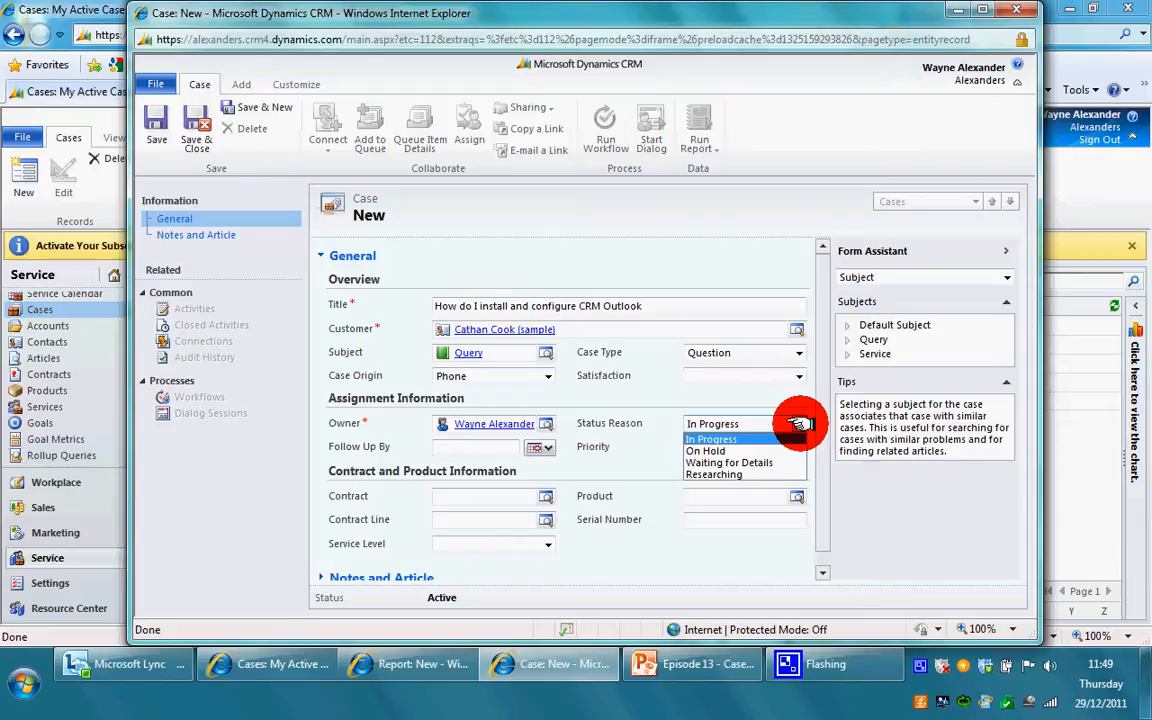
click(757, 399)
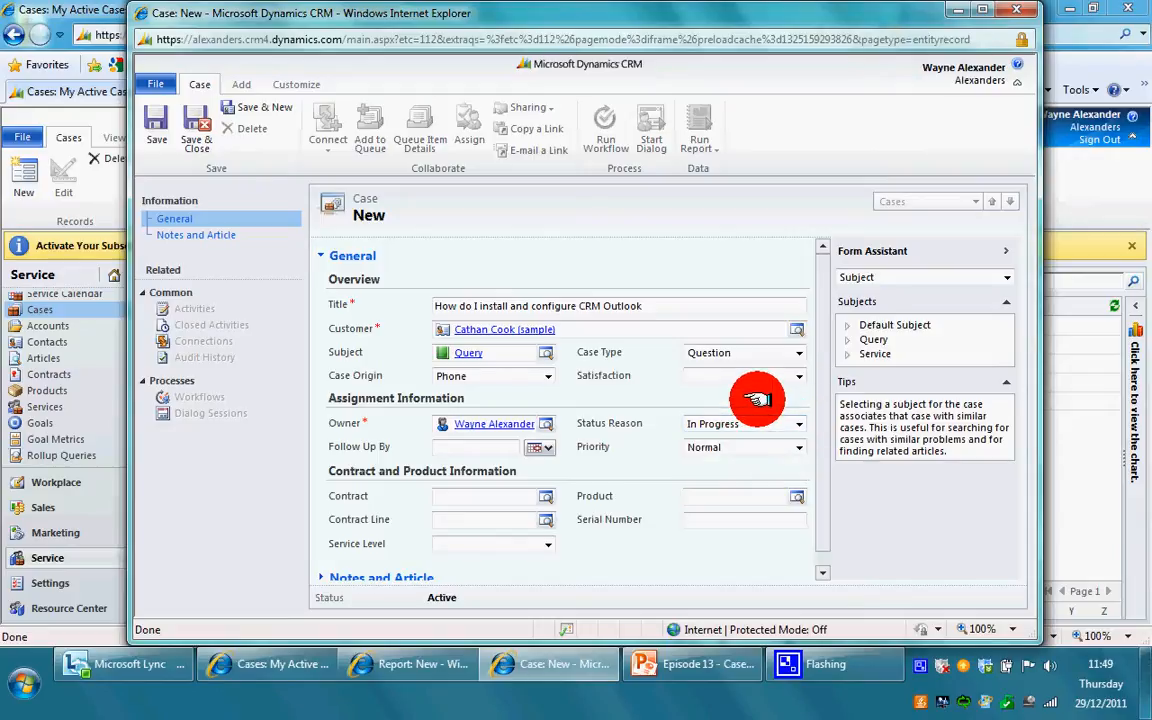
Set the case's priority to High and save the case, keeping its form open
click(799, 447)
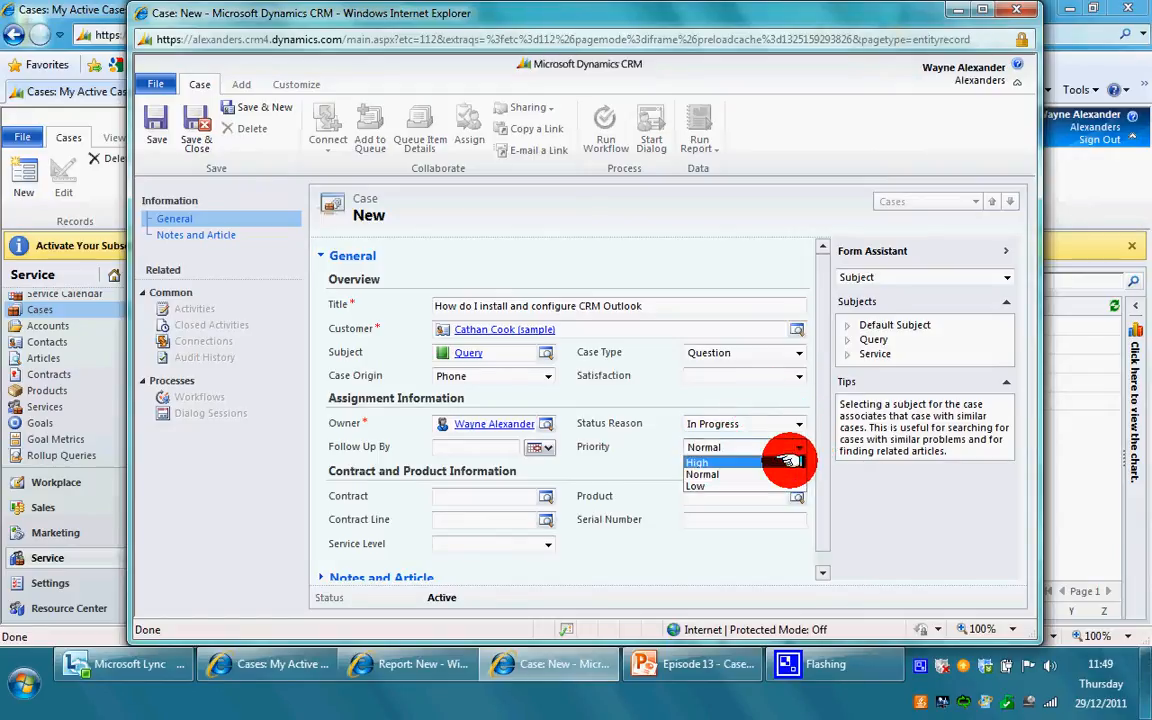
key(Up)
key(Return)
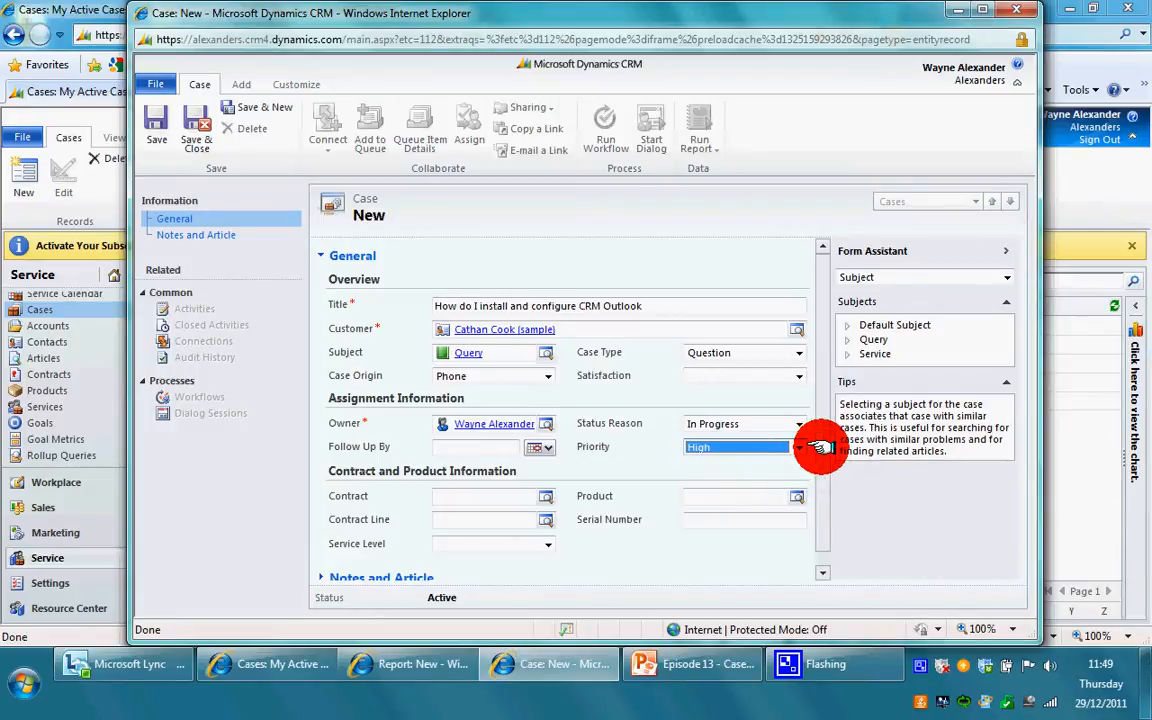
scroll(815, 460, down, 1)
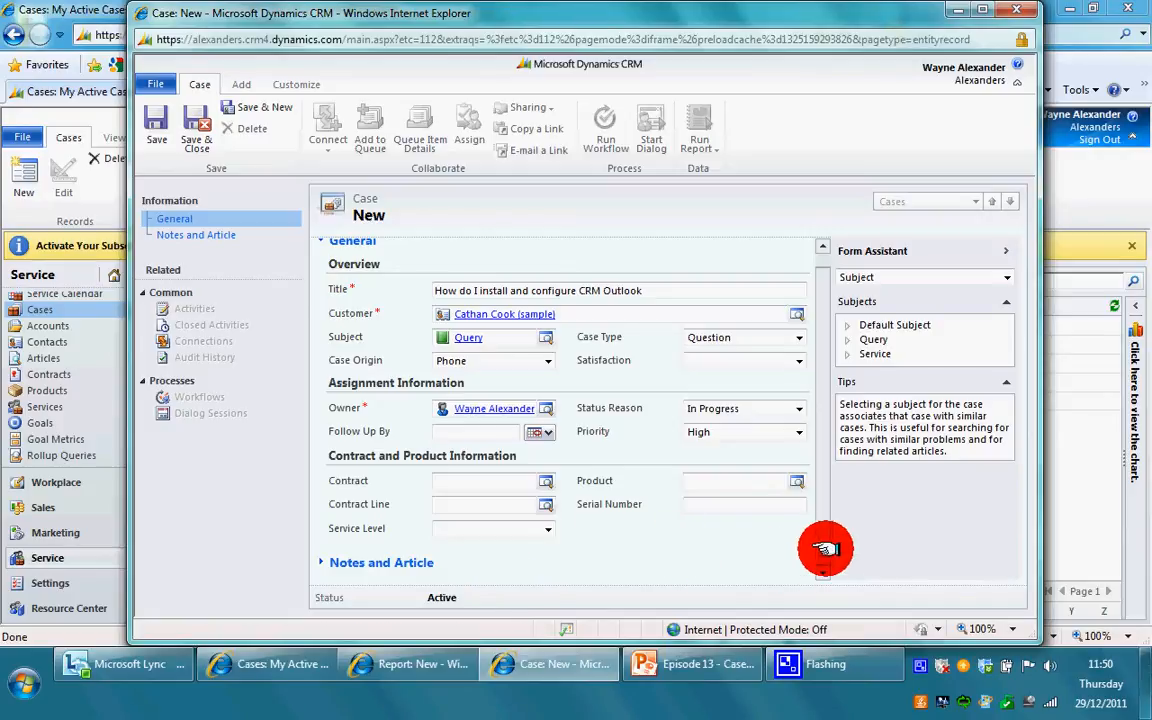
click(166, 136)
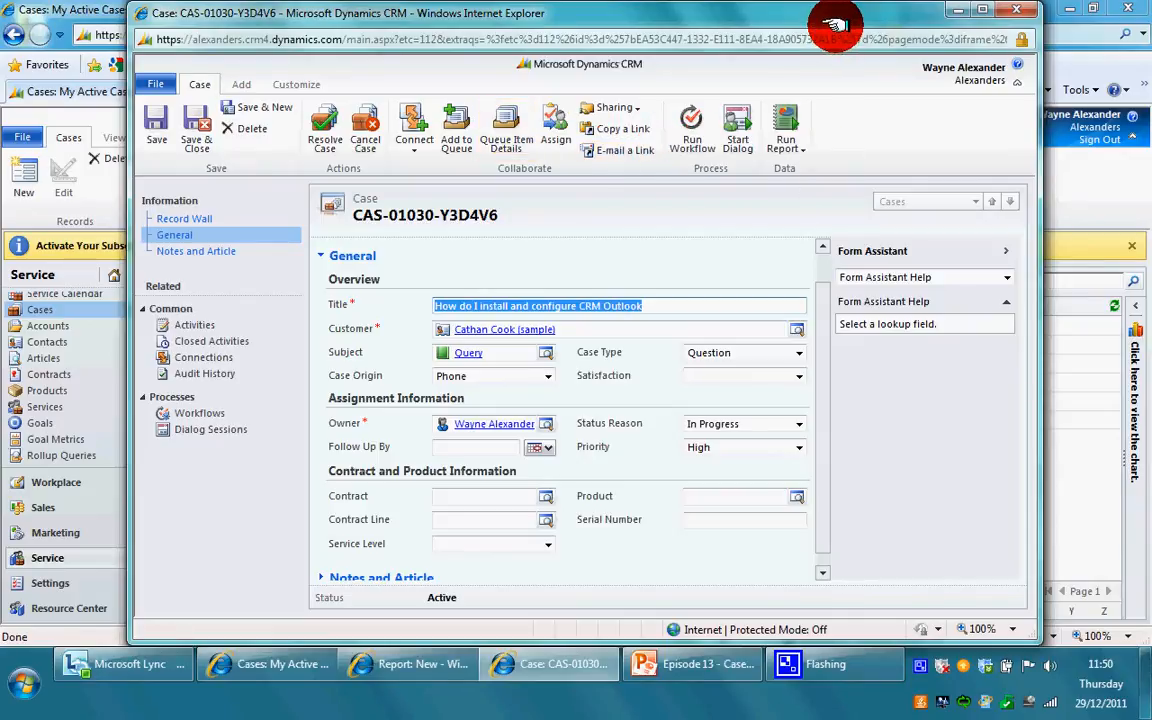
Add the saved case to the Support queue
mouse_move(823, 321)
mouse_down()
mouse_move(824, 290)
mouse_move(823, 339)
mouse_up()
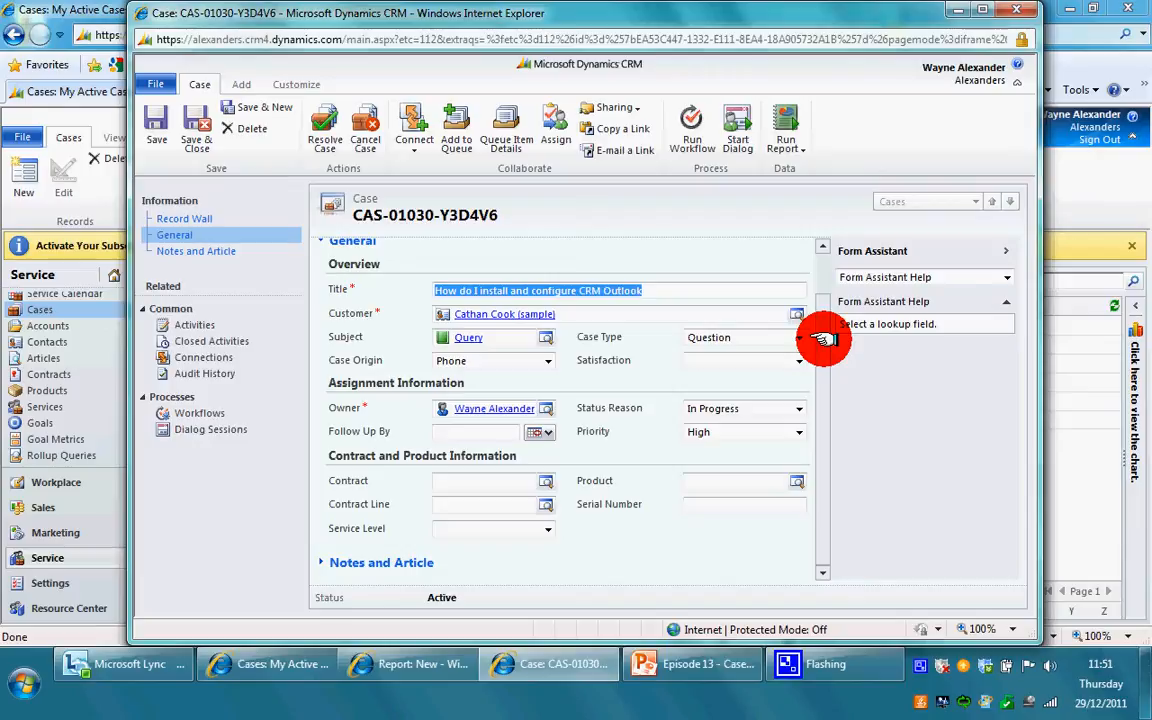
scroll(820, 330, up, 2)
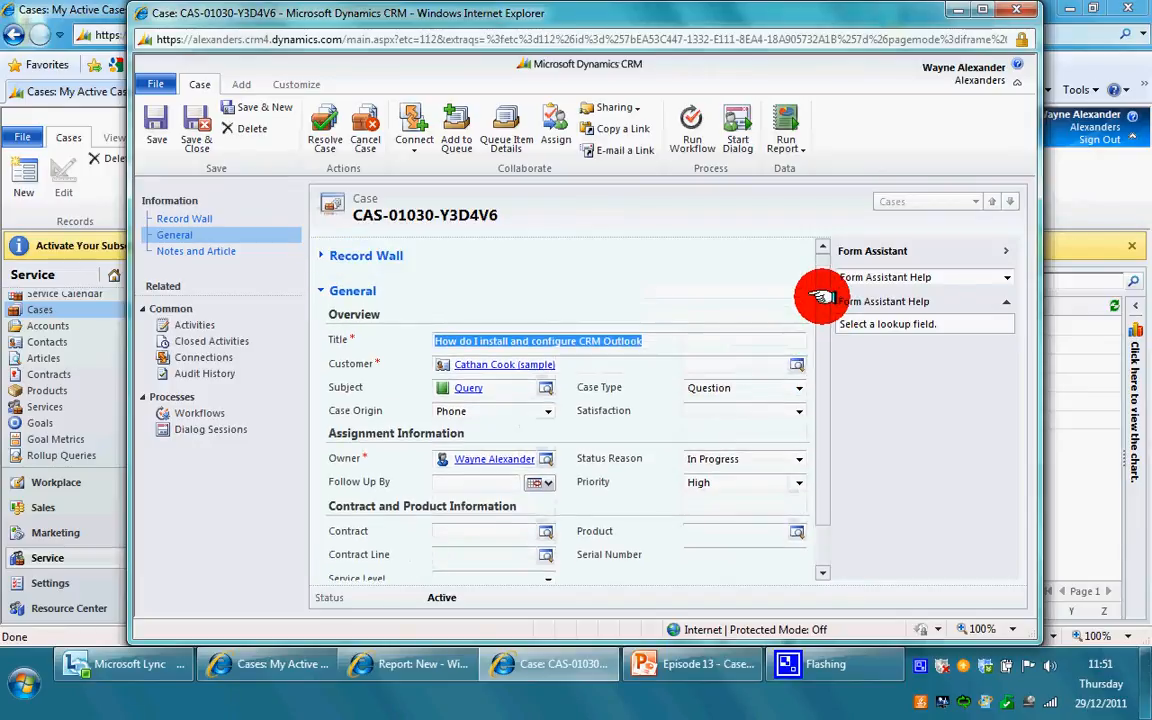
click(458, 125)
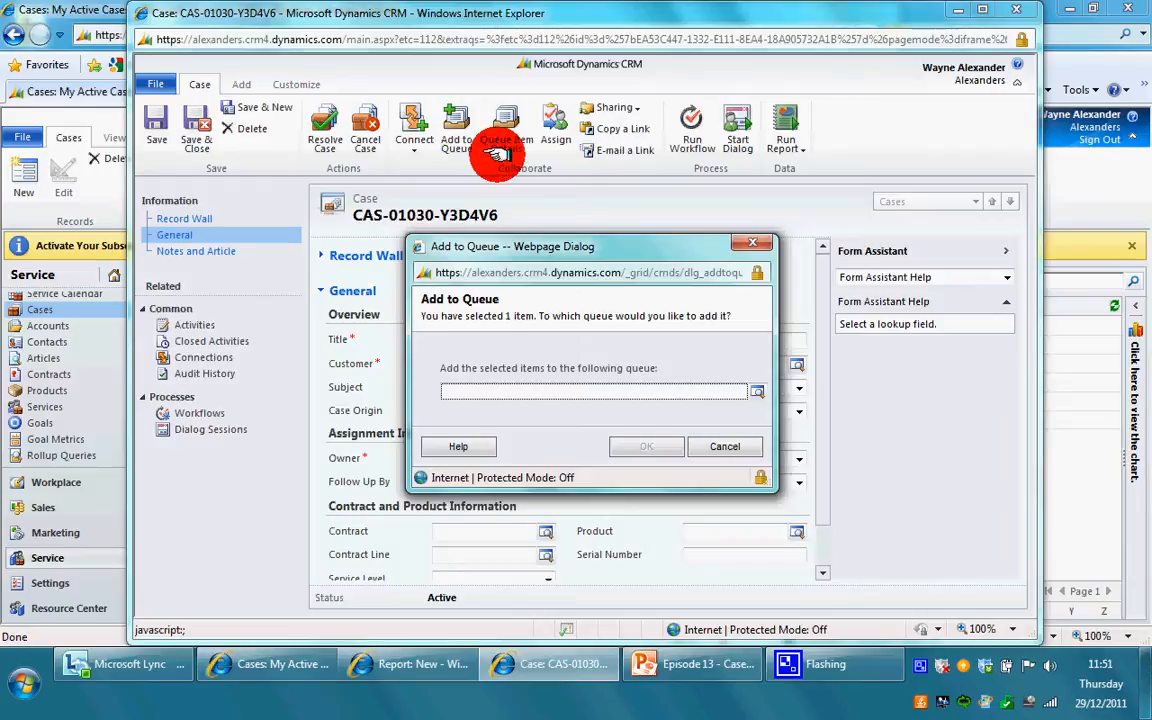
click(756, 391)
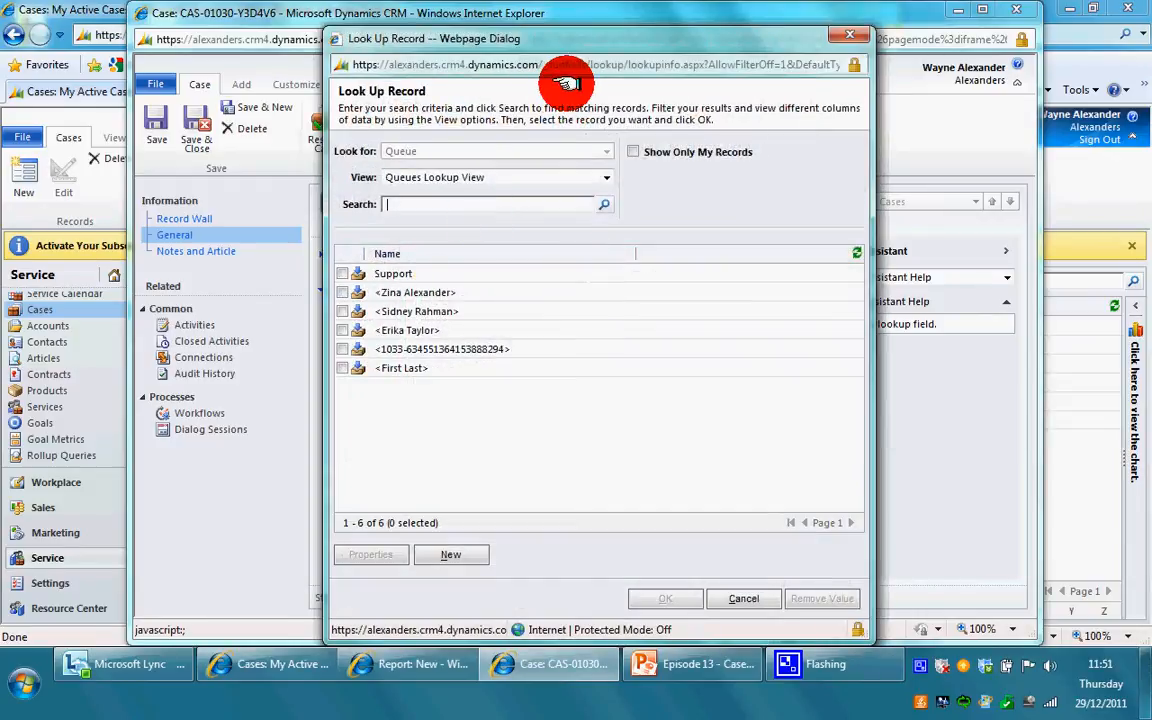
drag(597, 40, 568, 35)
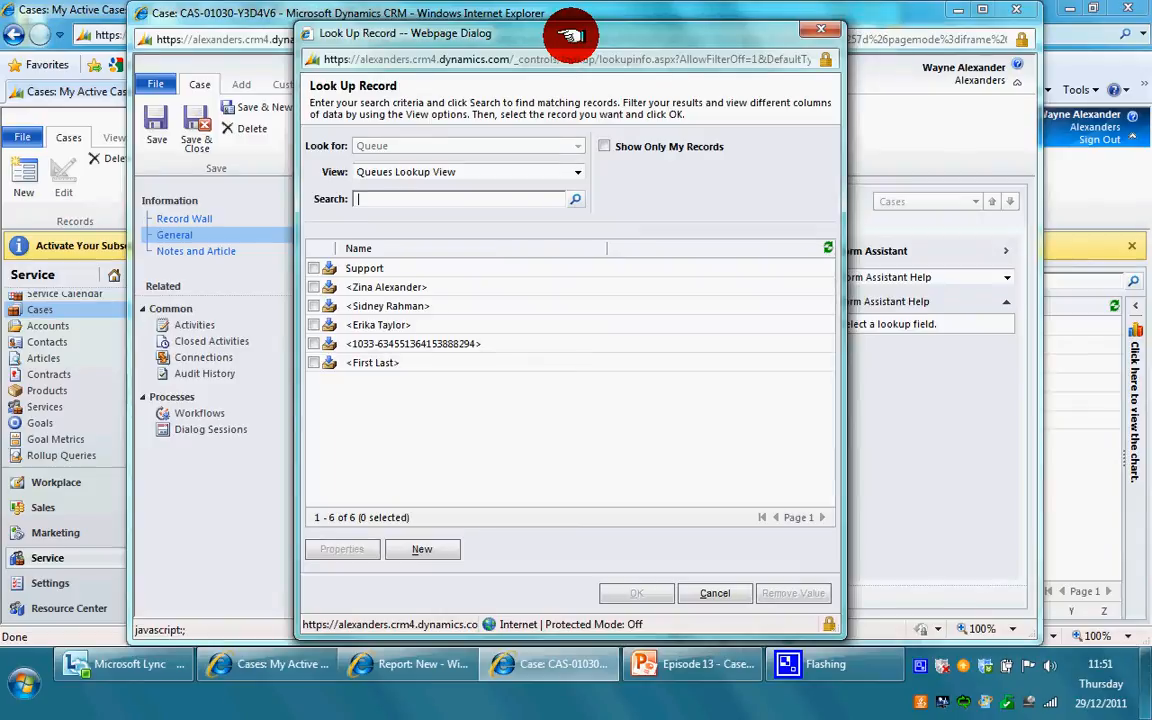
click(318, 289)
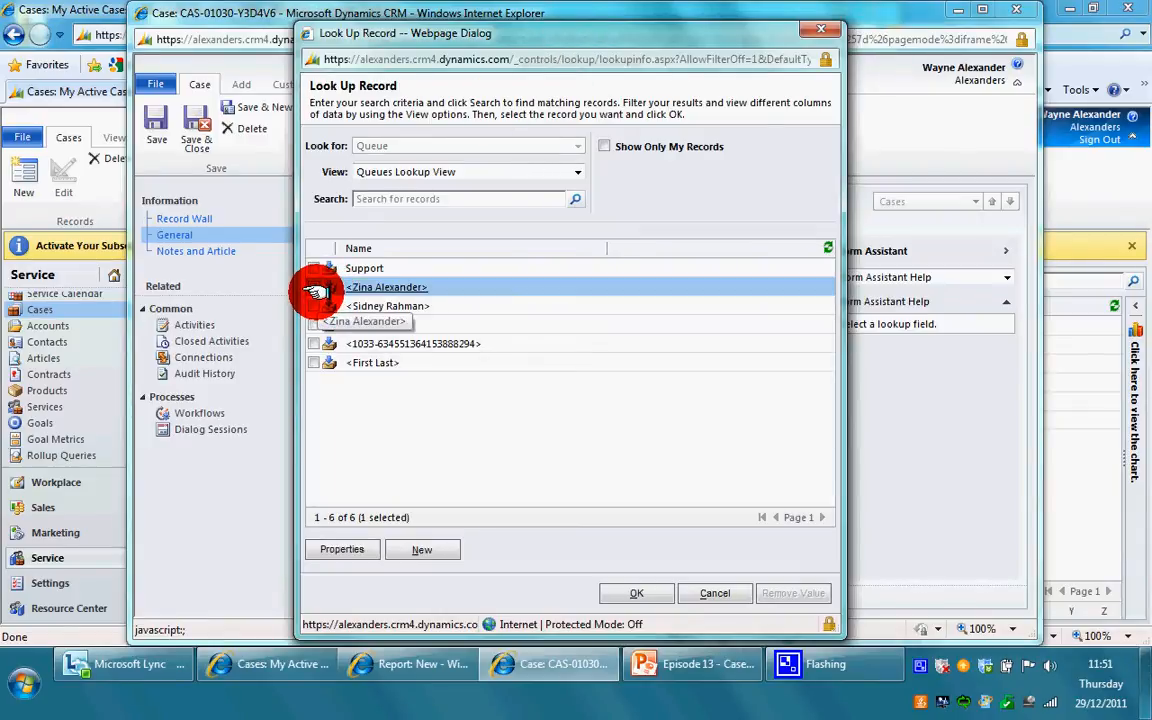
click(318, 306)
click(316, 325)
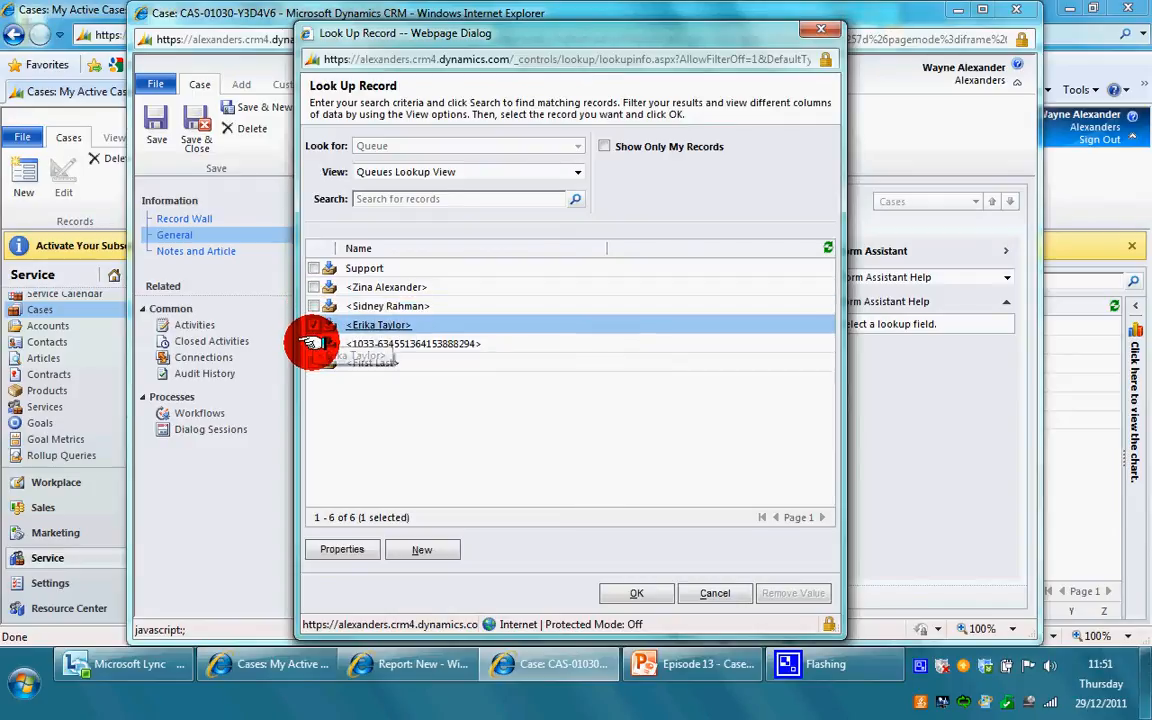
click(316, 344)
click(316, 363)
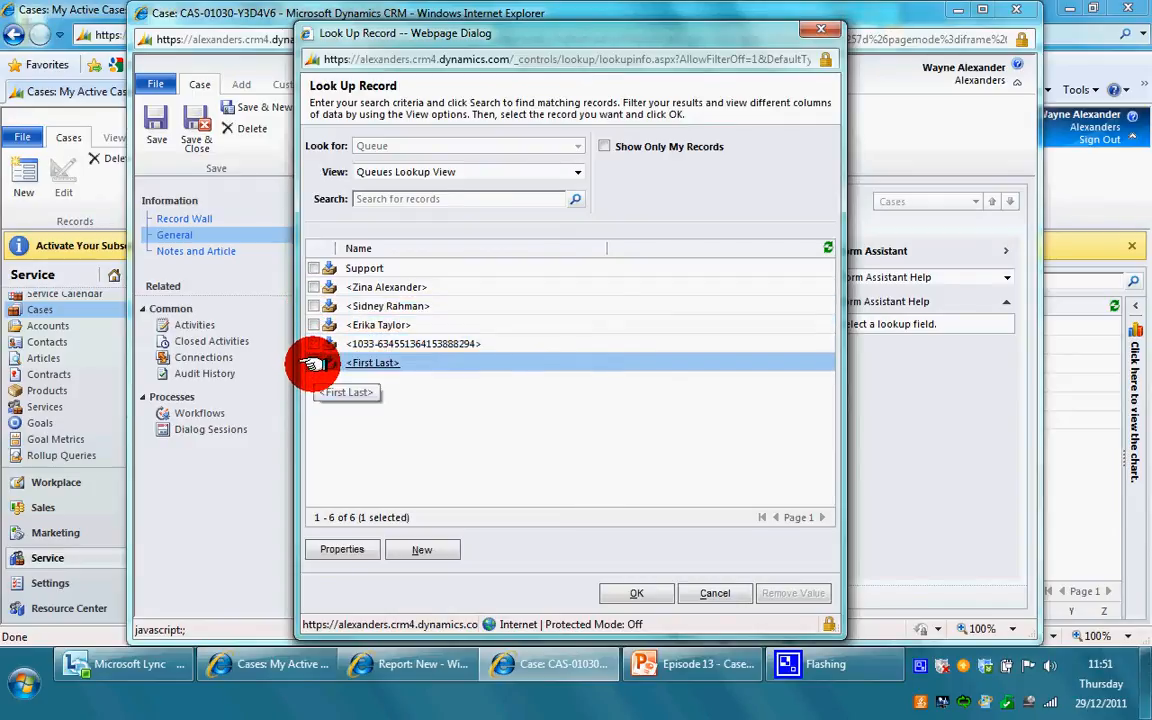
click(313, 267)
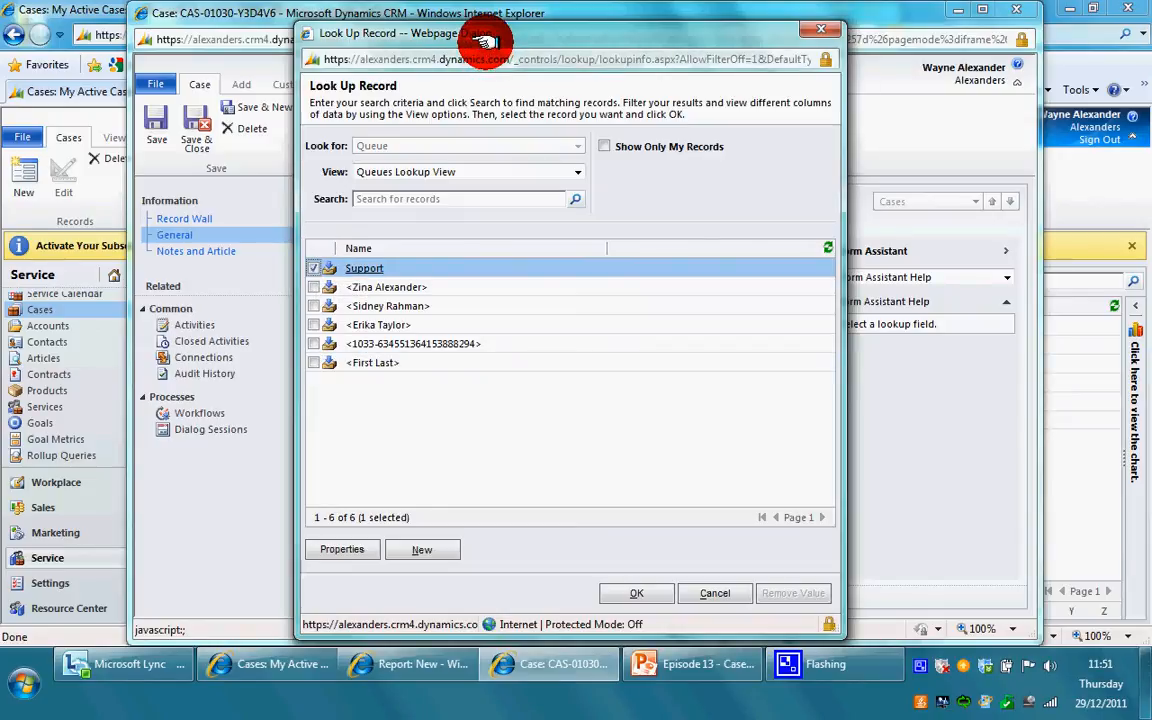
click(640, 593)
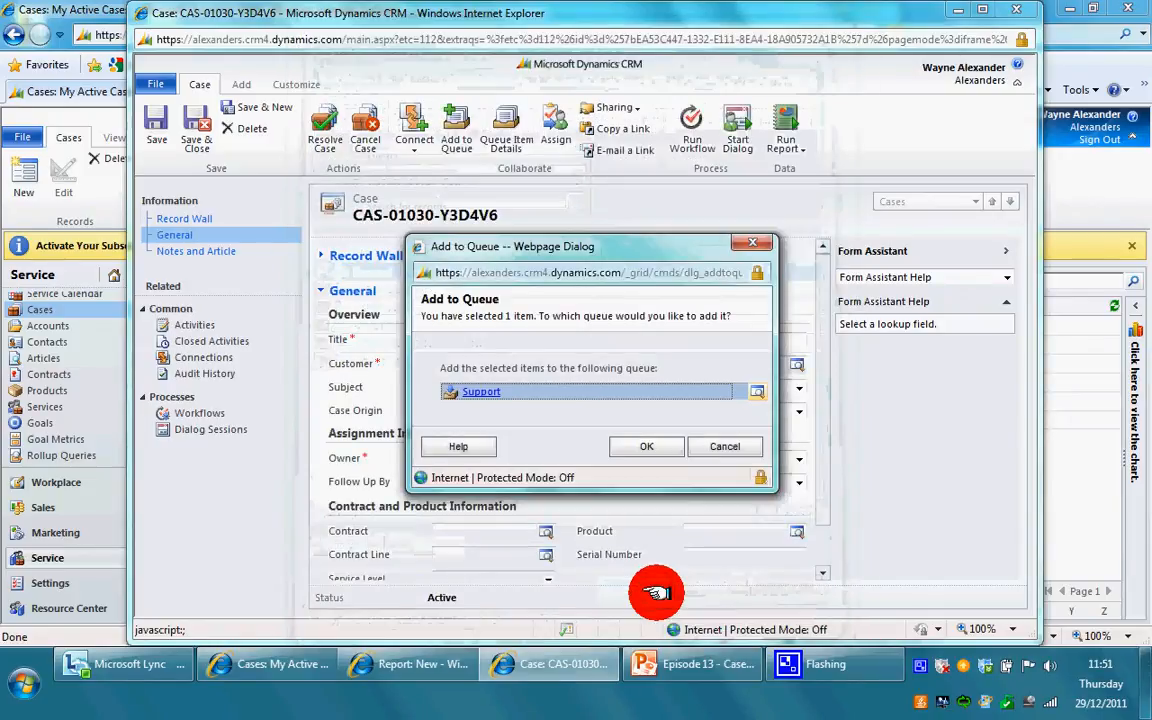
click(646, 447)
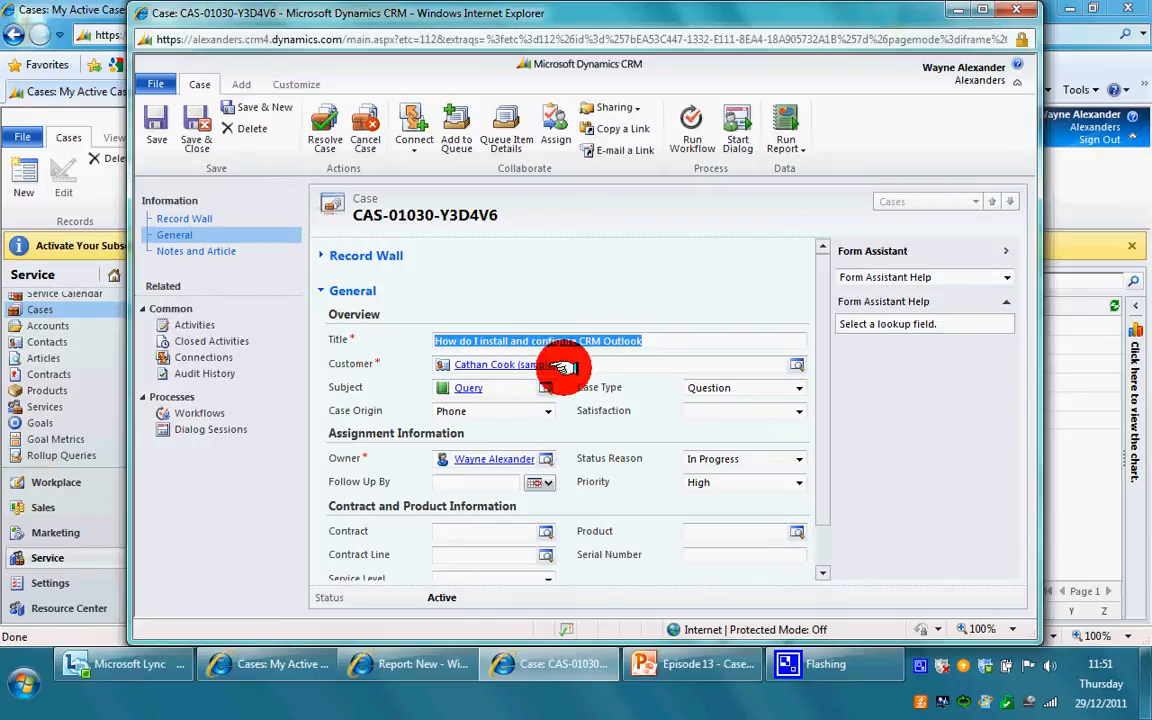
Save and close the case, and open the Queues list in the Workplace
click(200, 136)
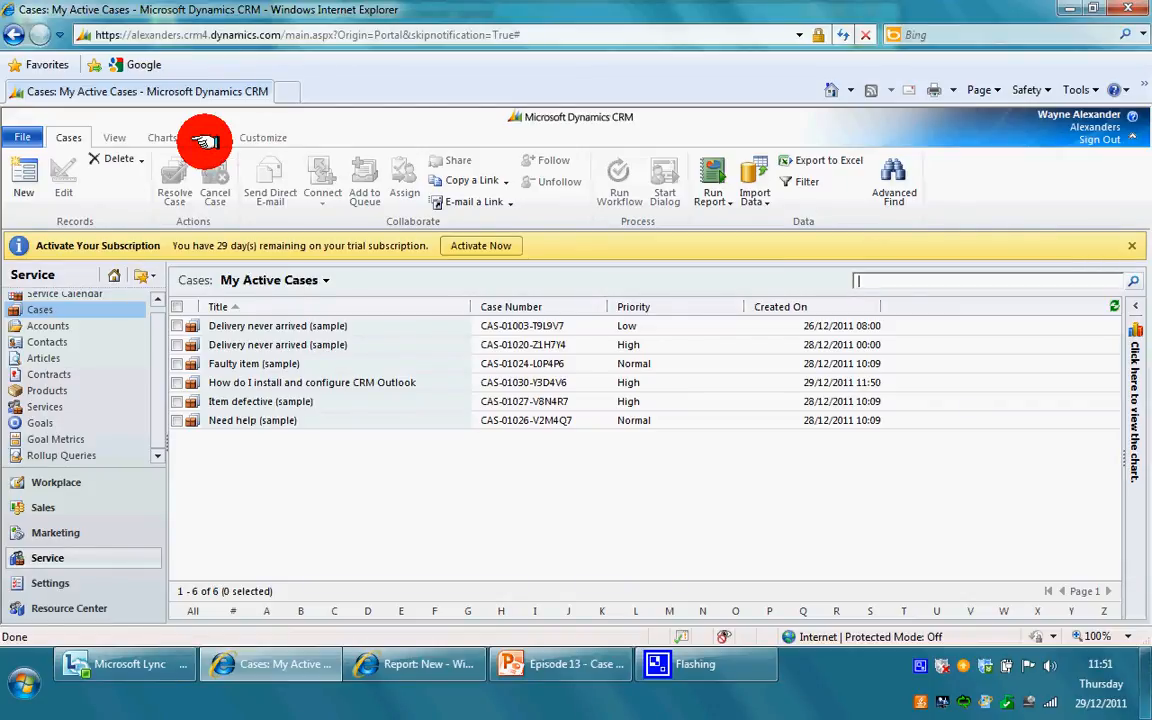
click(75, 480)
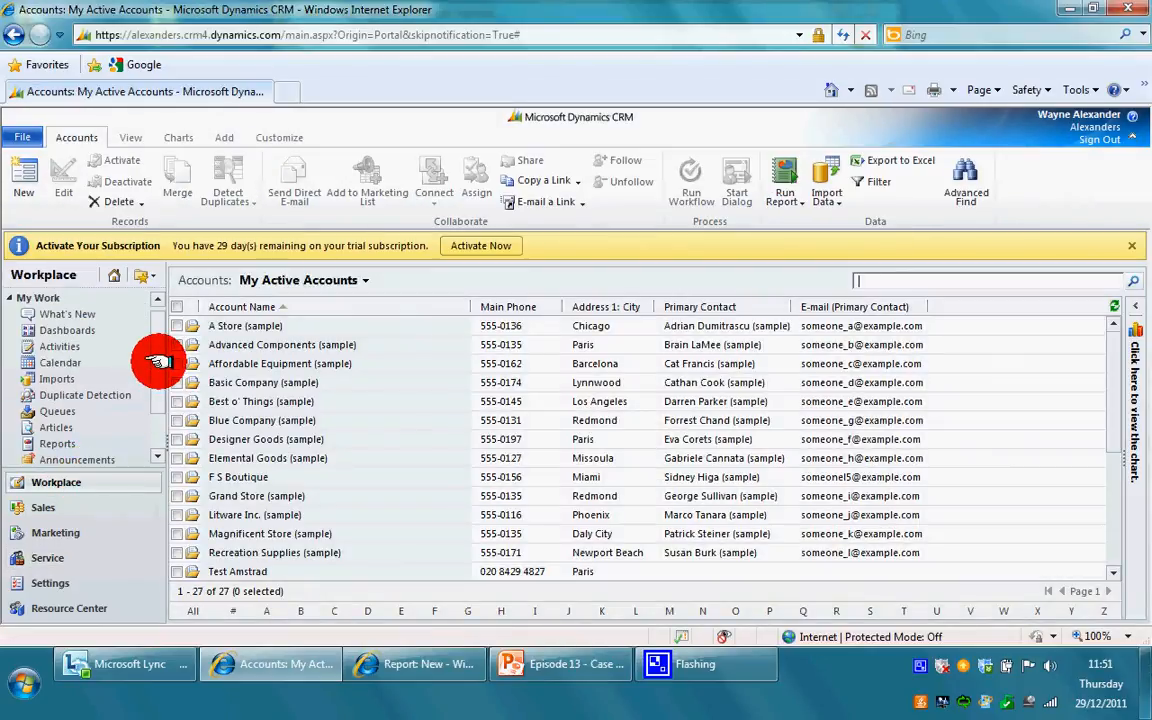
scroll(158, 365, down, 3)
scroll(158, 380, up, 3)
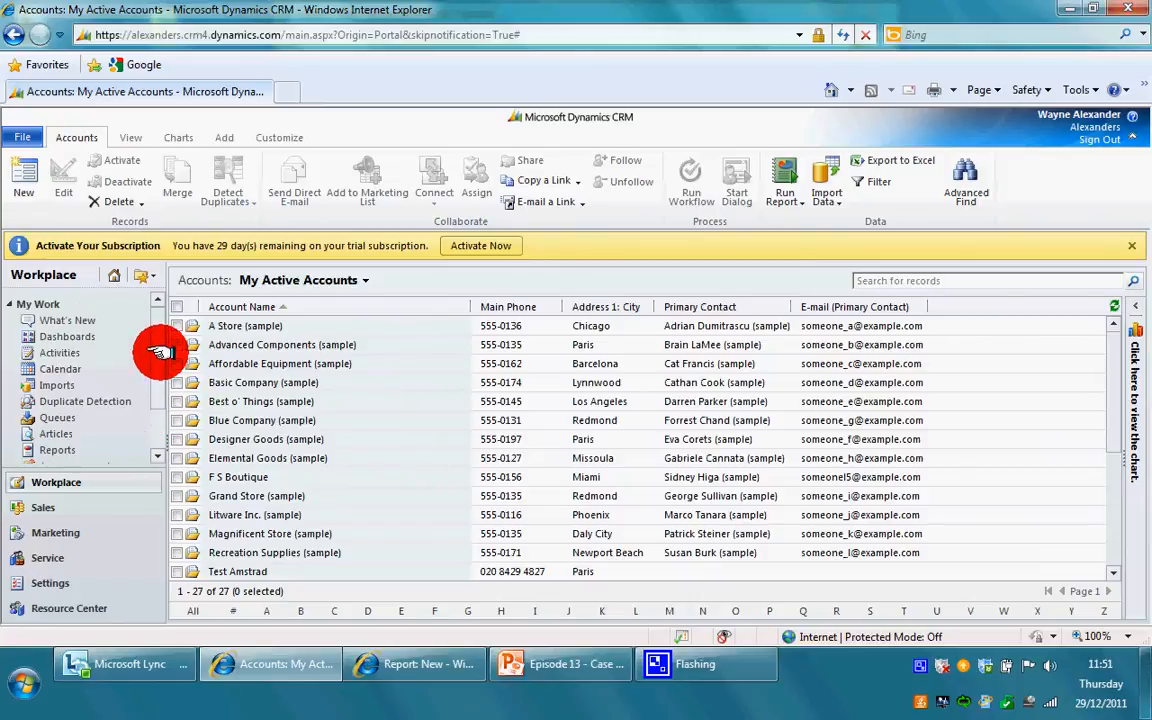
click(85, 417)
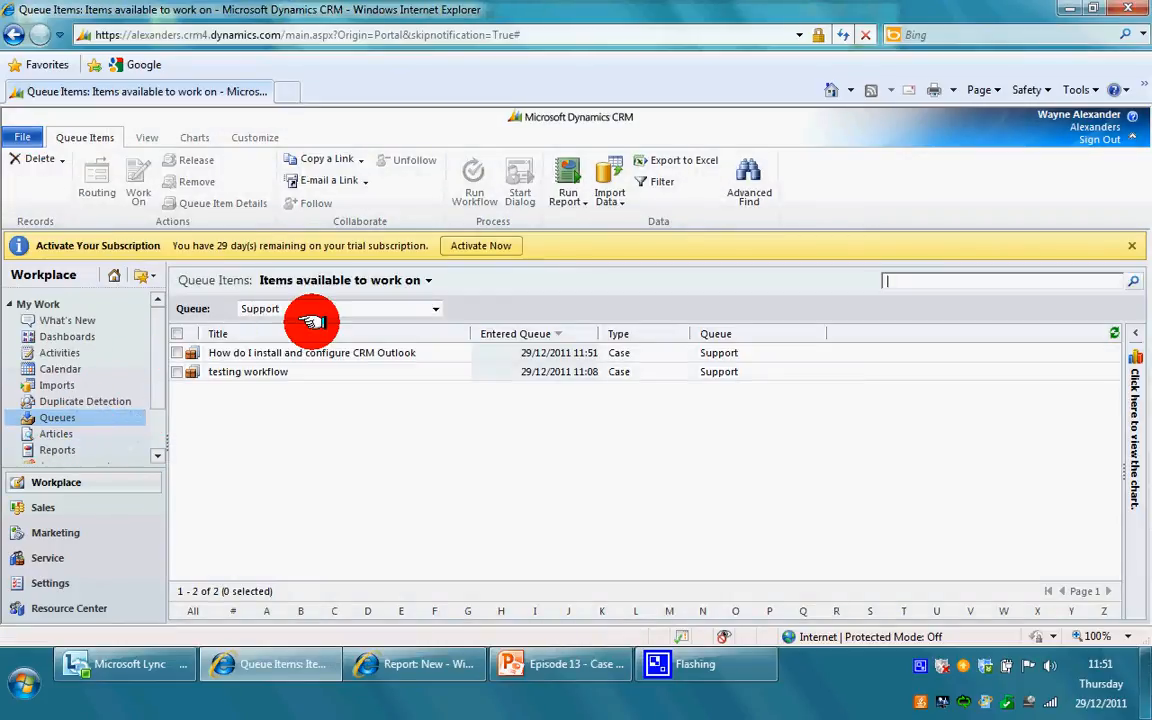
Look through two users' personal queues for items available to work on, and return to the Support queue
click(196, 304)
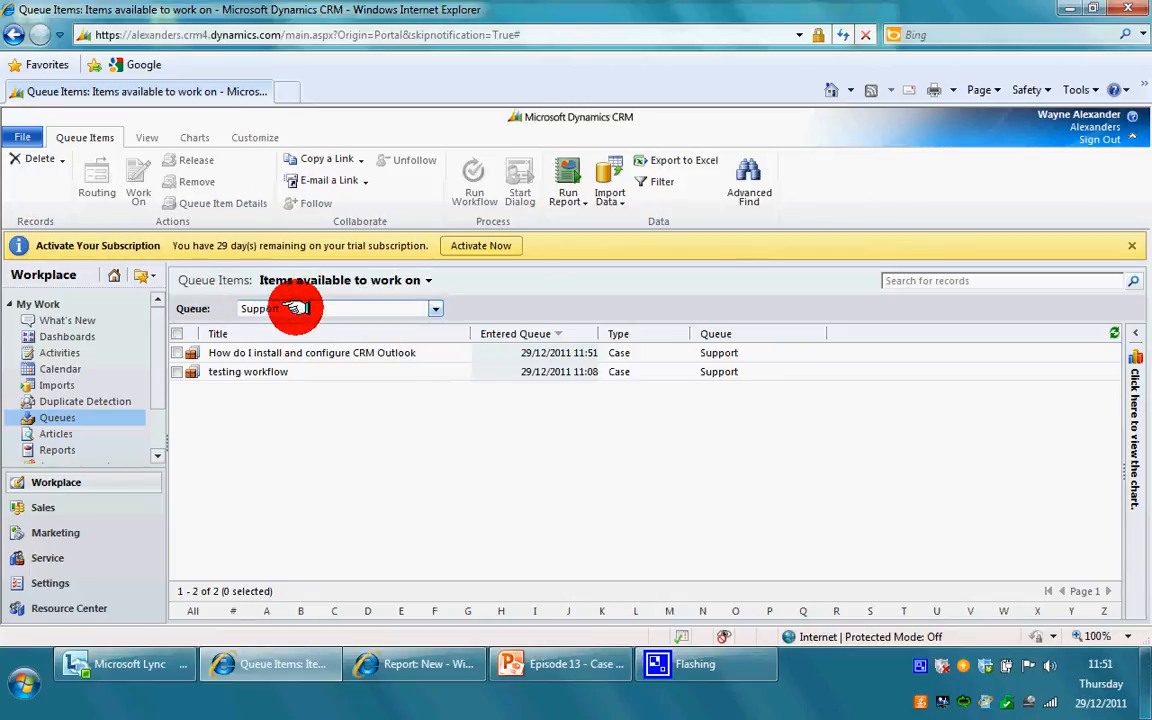
click(435, 309)
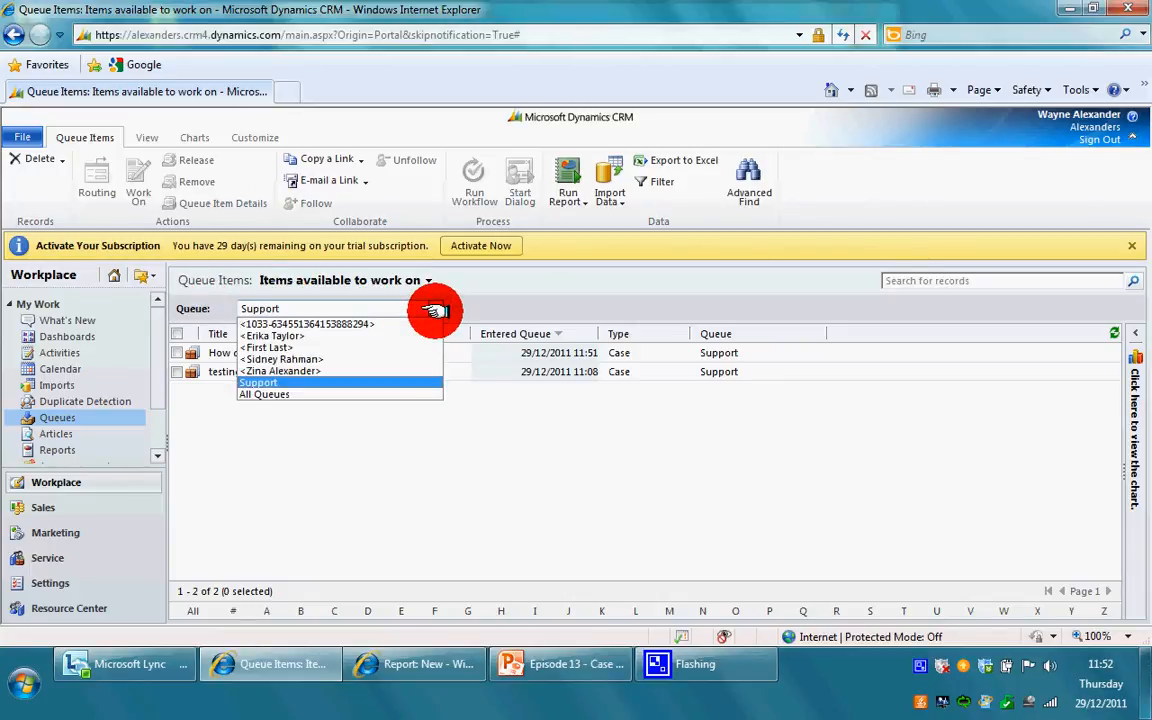
click(424, 359)
click(435, 318)
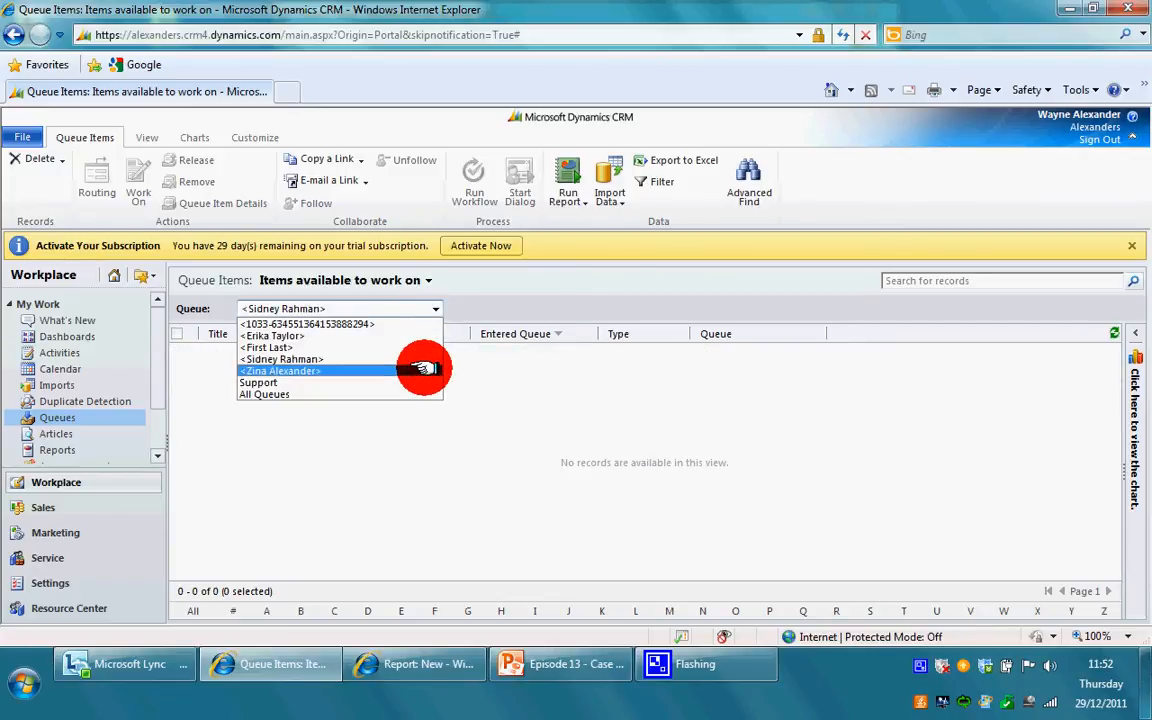
click(419, 368)
click(433, 311)
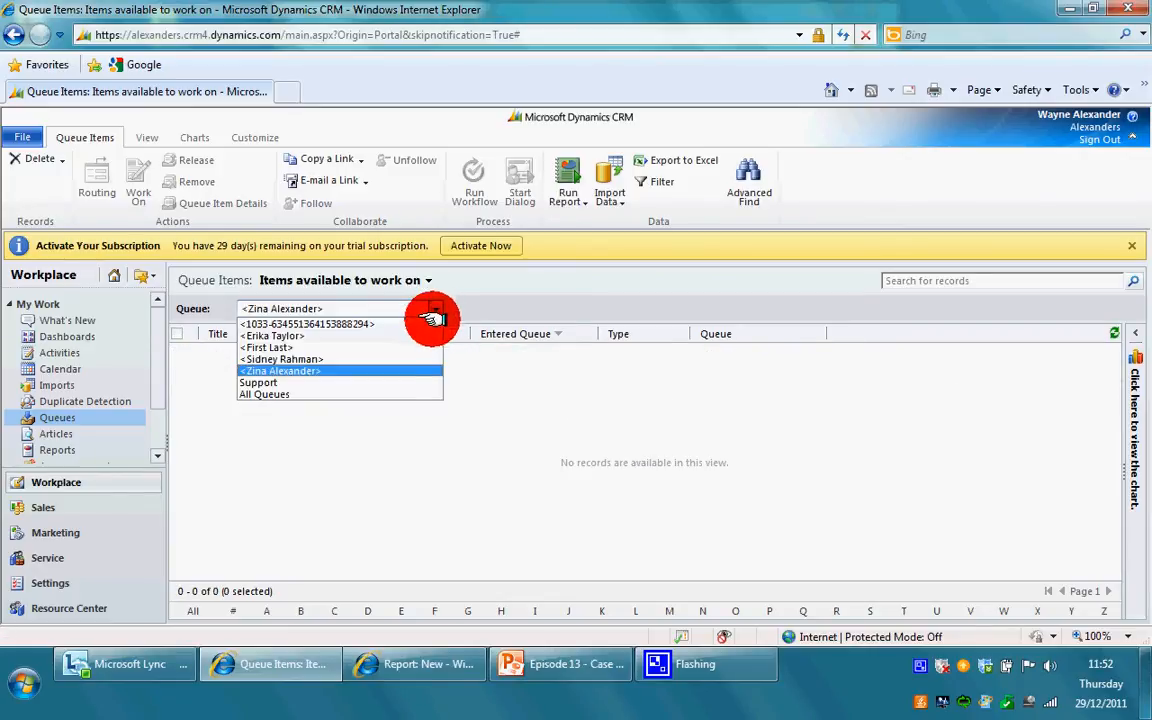
click(418, 380)
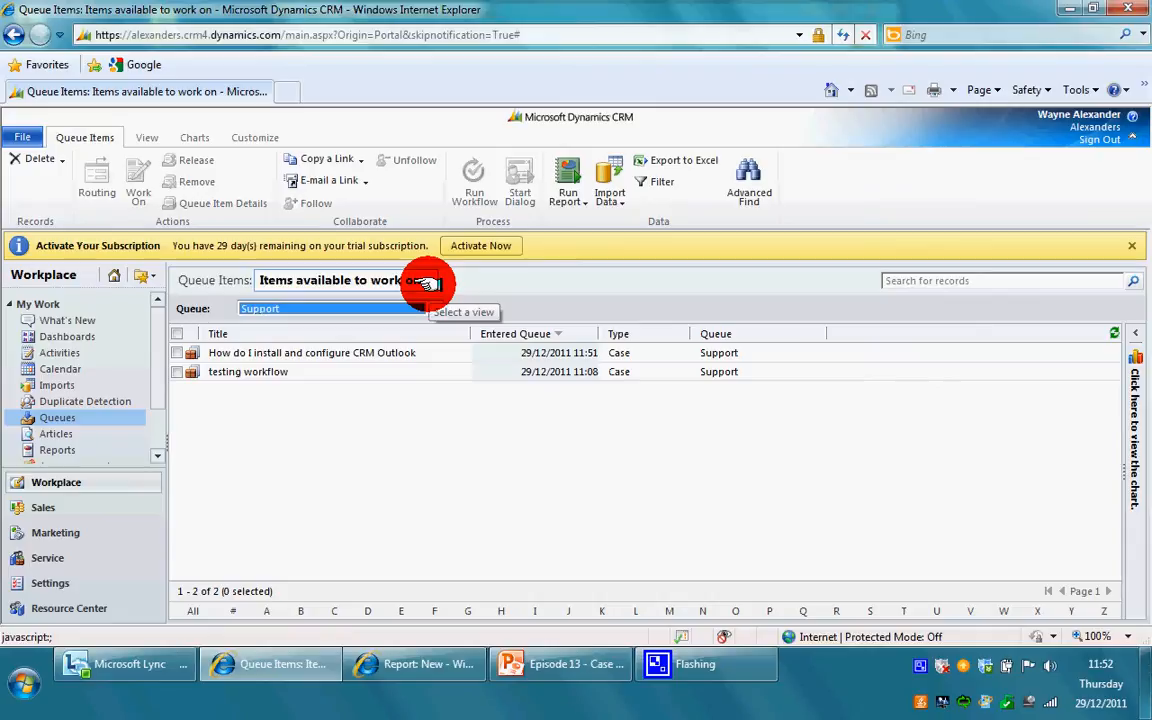
View the Support queue under All Items and Items I am working on, and return to Items available to work on
click(426, 283)
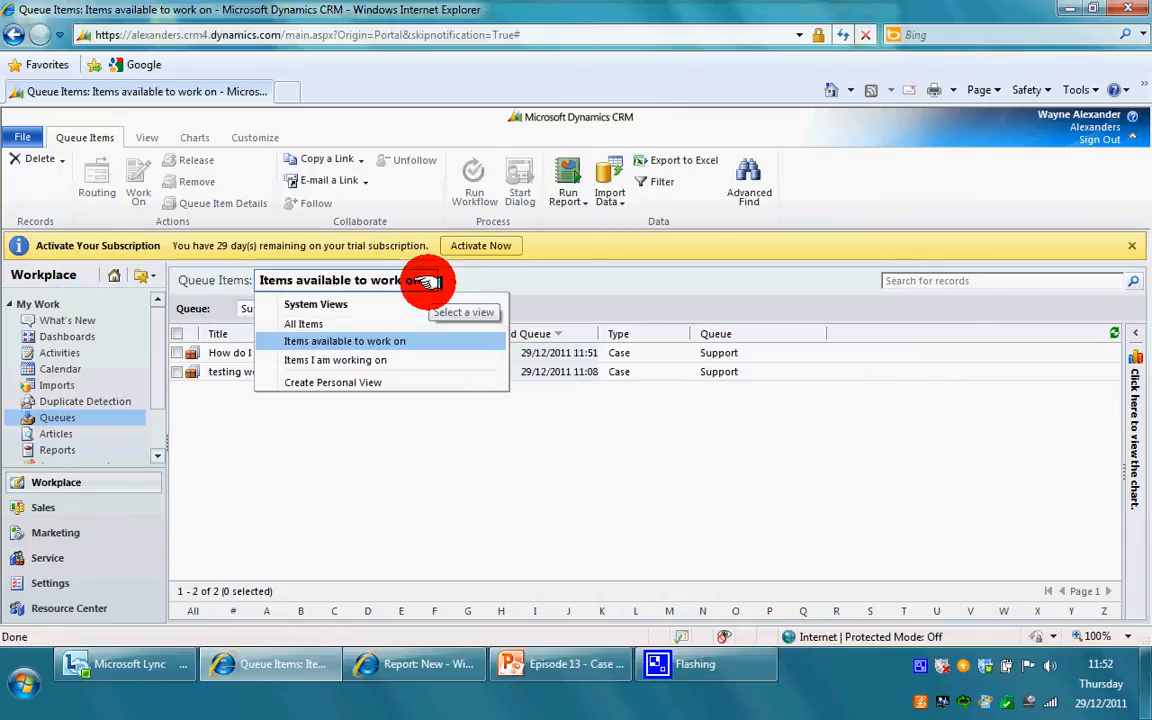
click(427, 320)
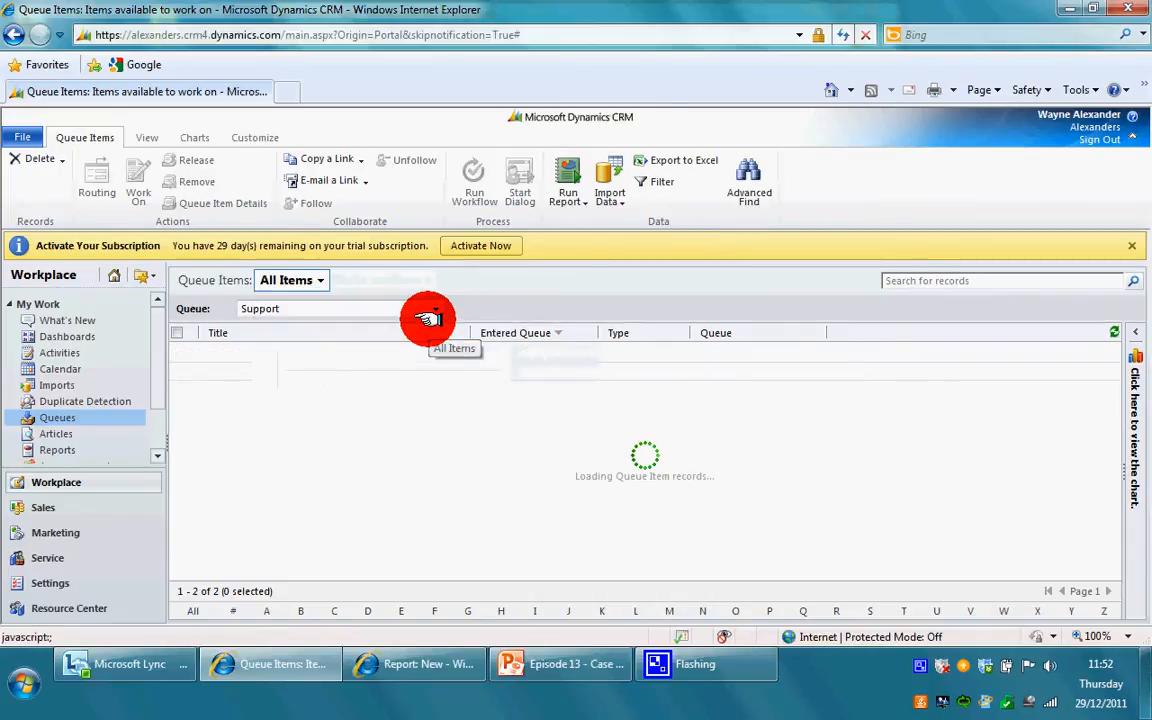
click(313, 280)
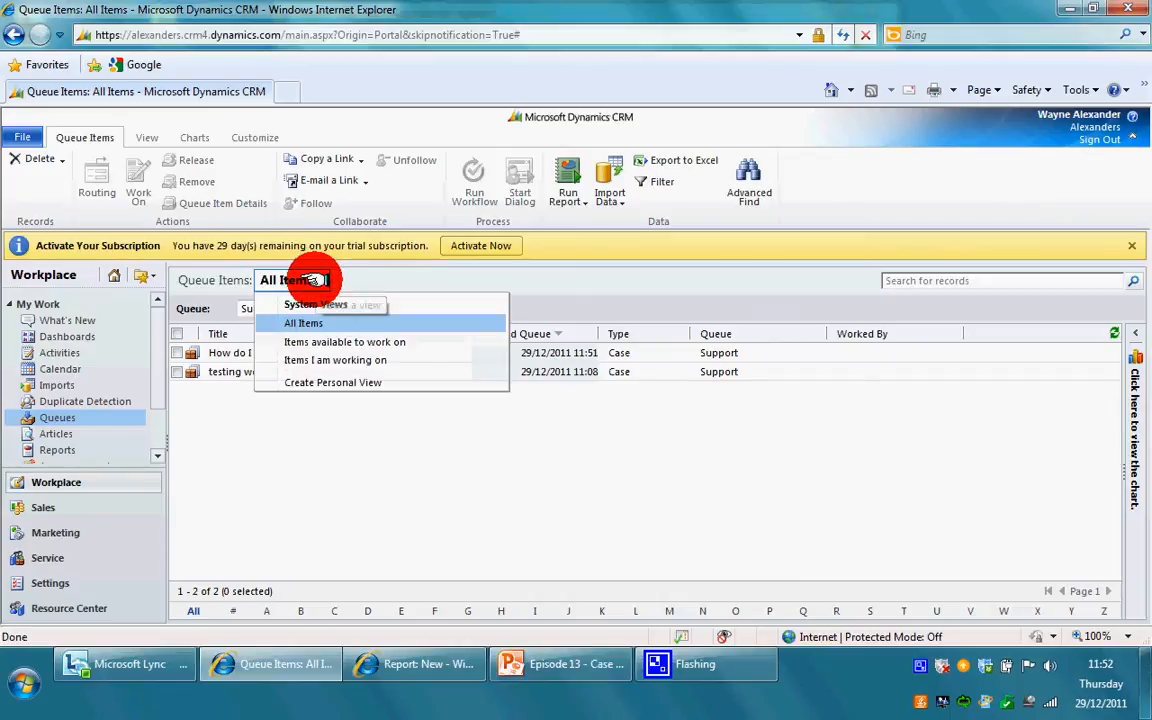
click(328, 359)
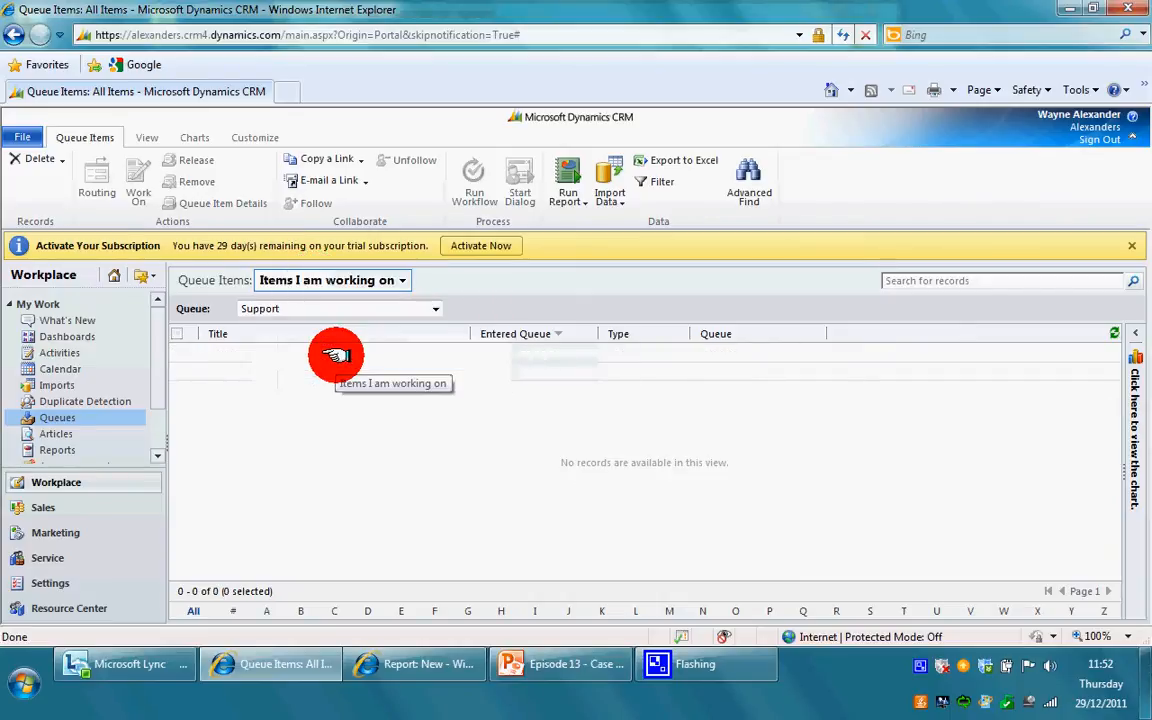
click(403, 280)
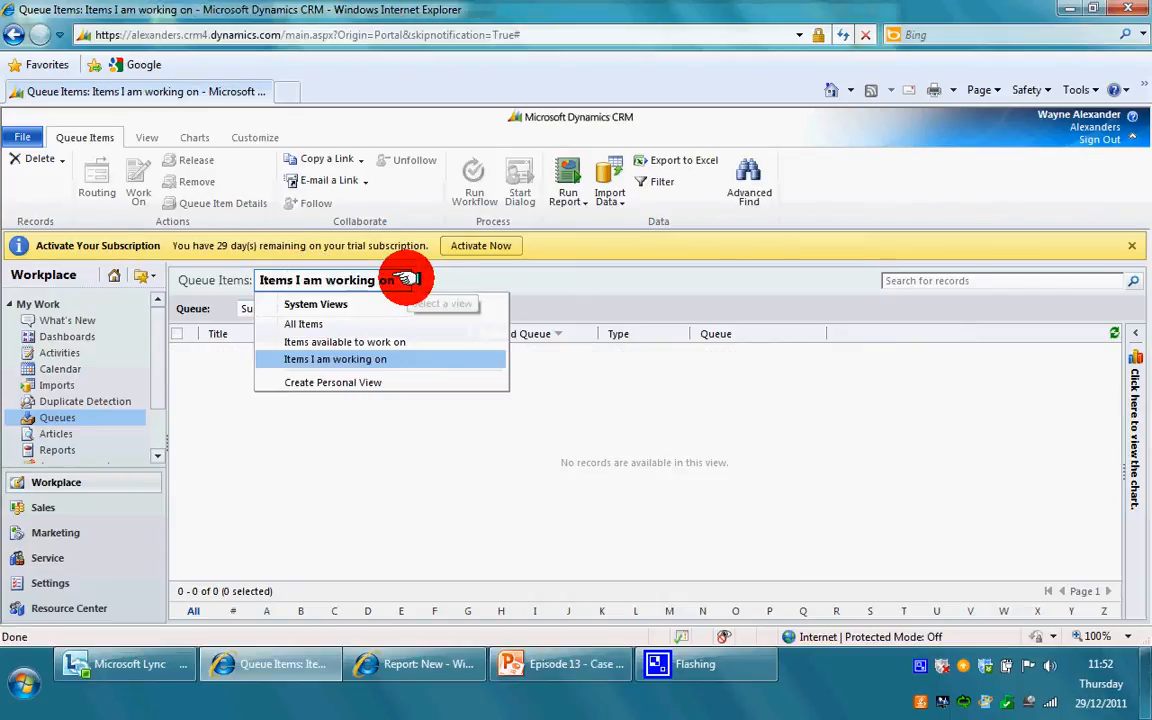
click(395, 341)
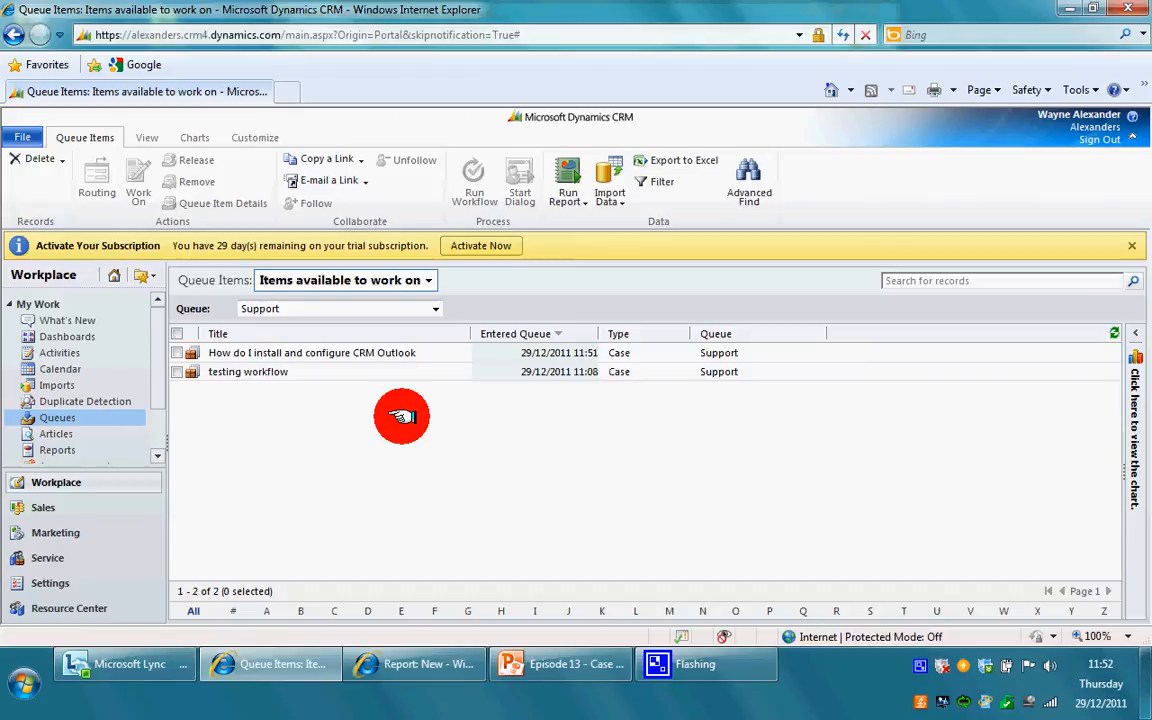
Assign the queued case "How do I install and configure CRM Outlook" to yourself to work on
click(176, 352)
click(176, 352)
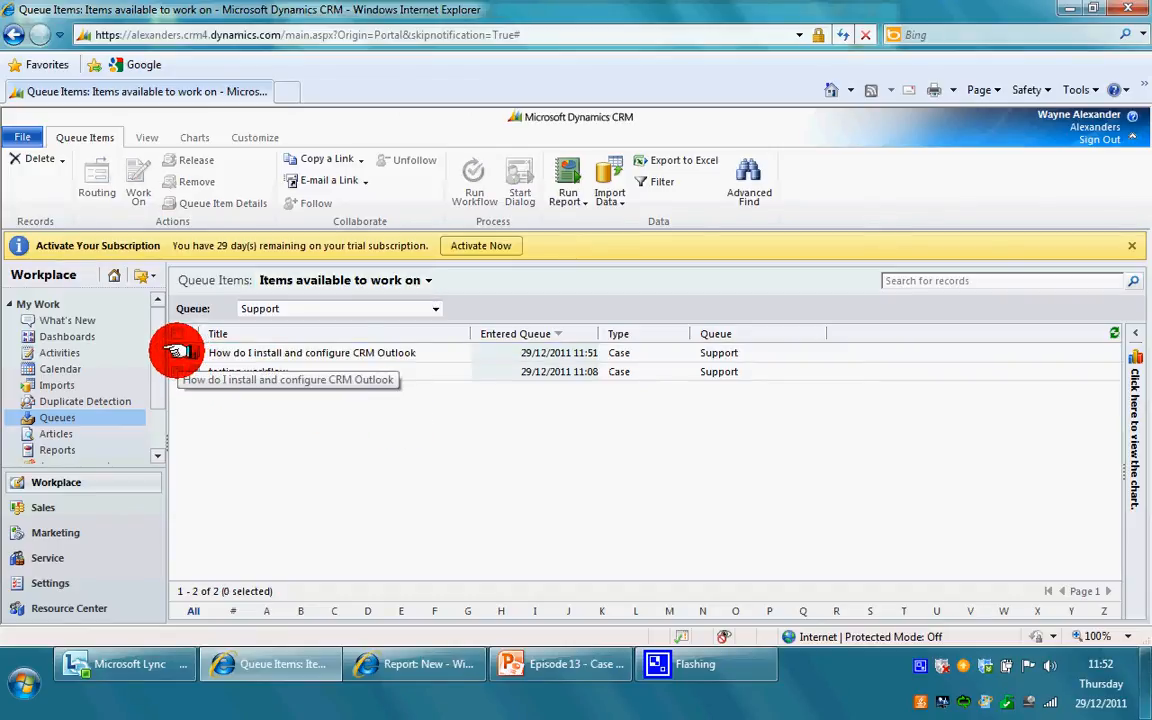
click(176, 352)
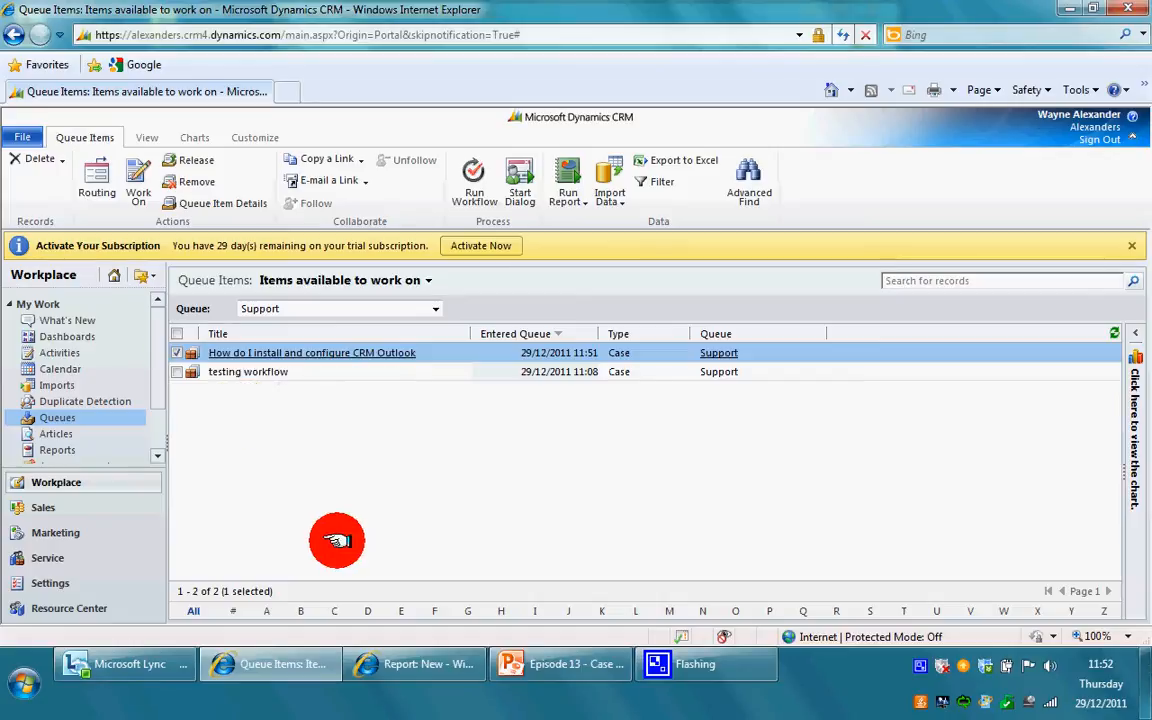
click(176, 352)
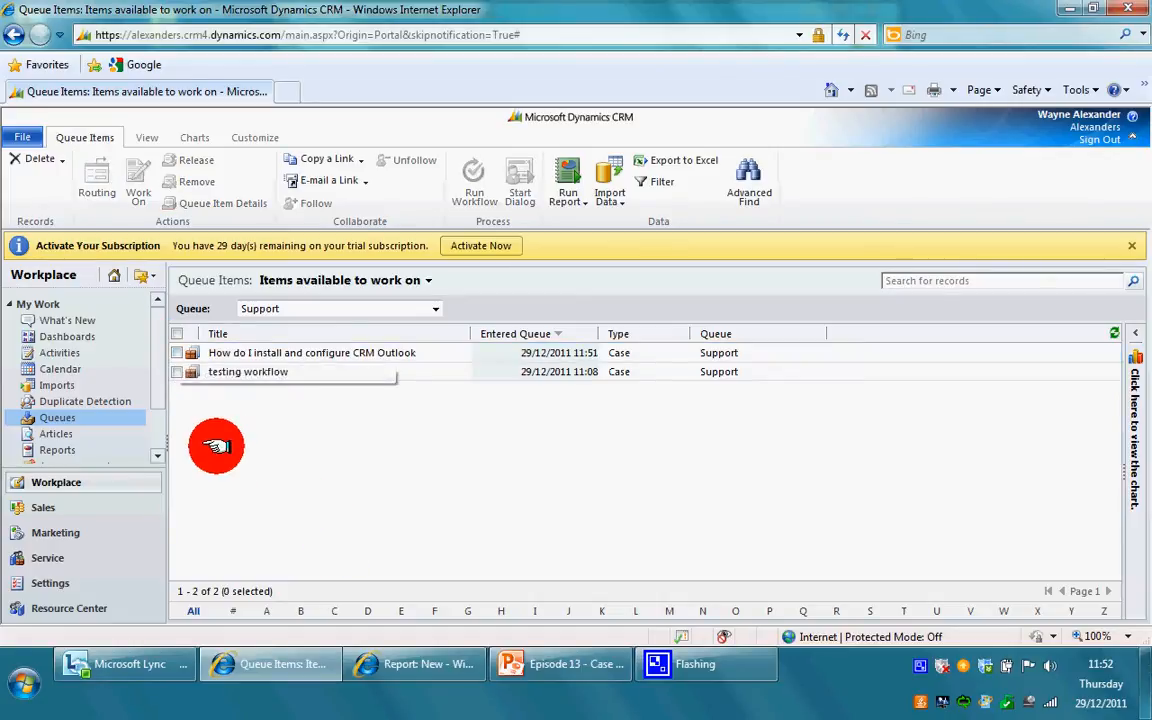
click(176, 352)
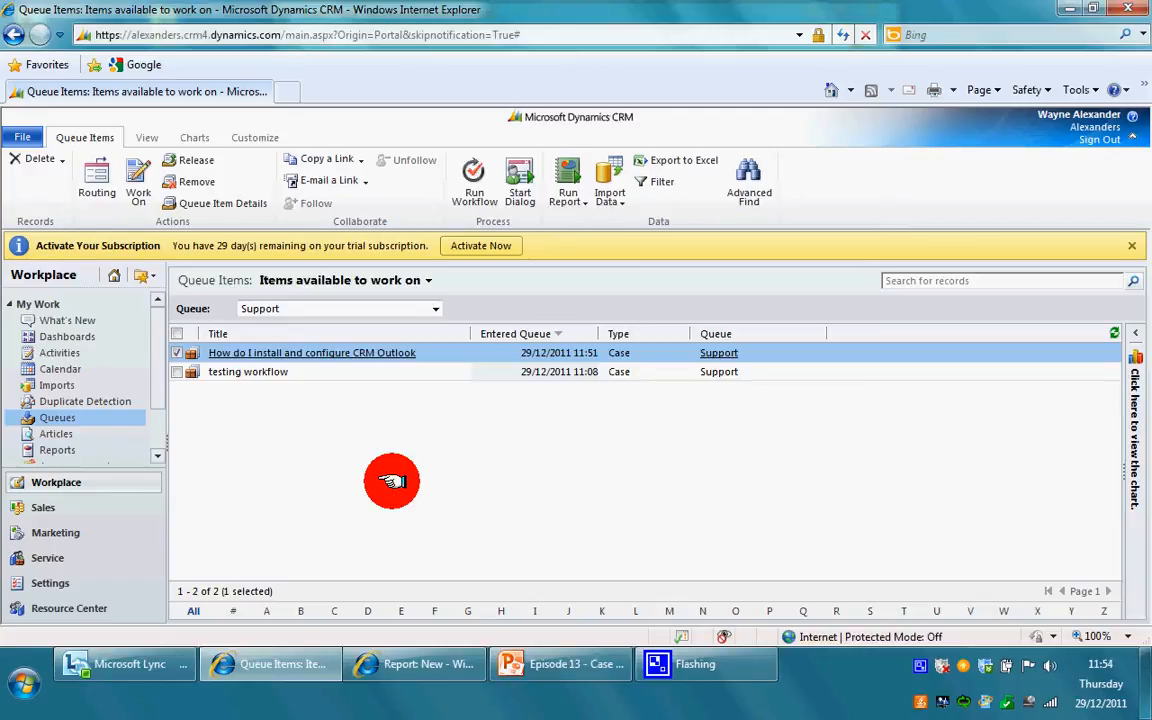
click(140, 192)
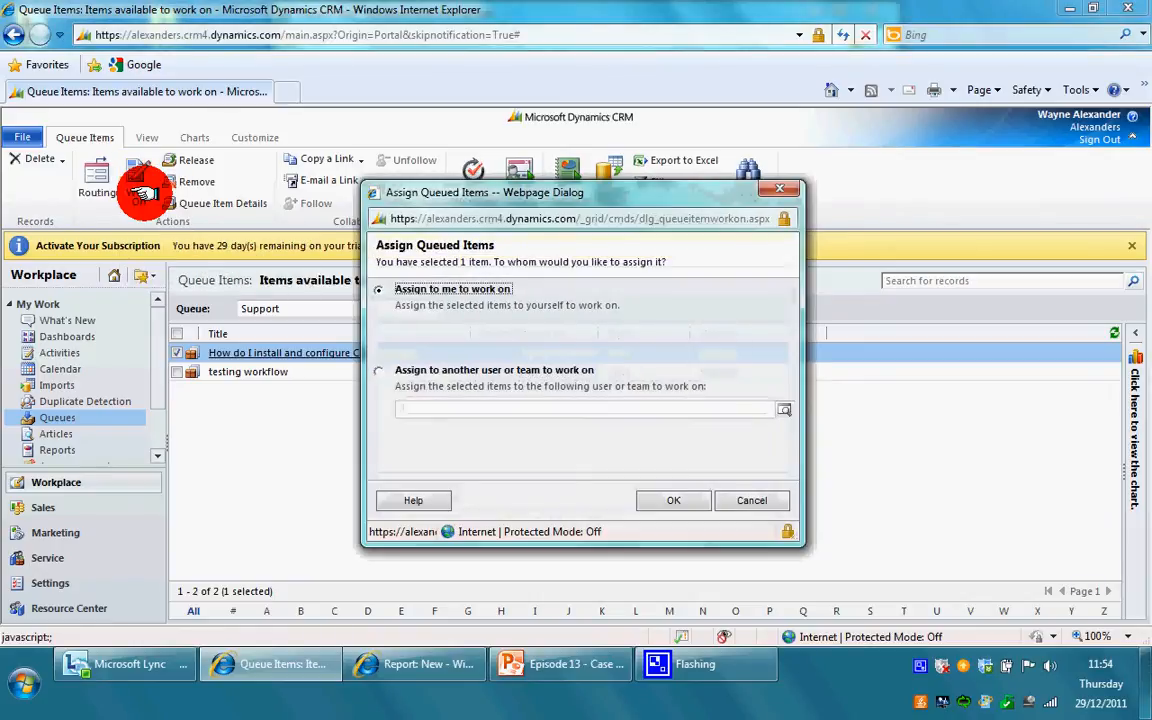
drag(488, 188, 538, 143)
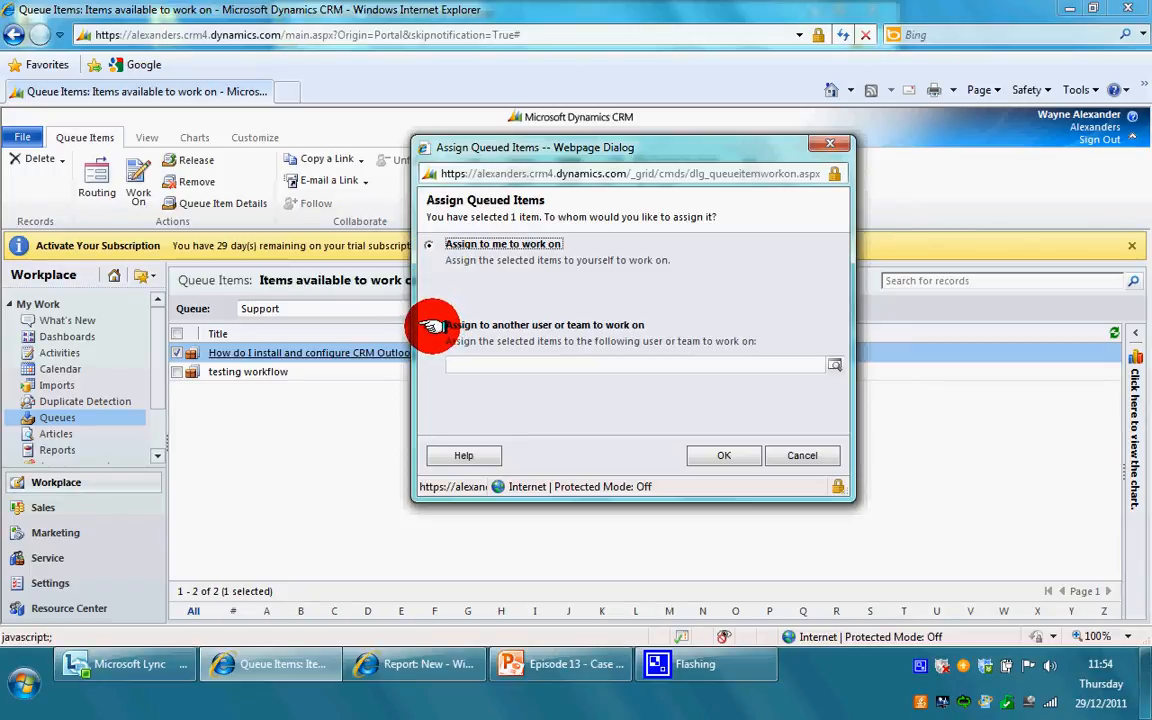
drag(576, 149, 590, 130)
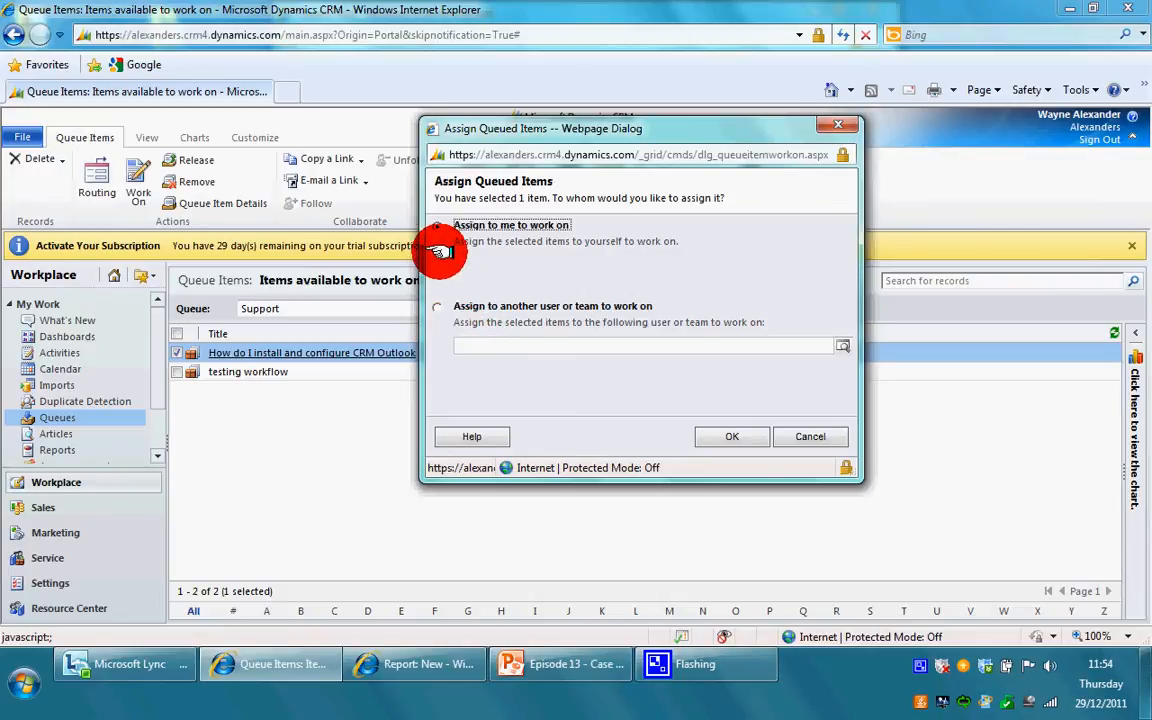
click(700, 437)
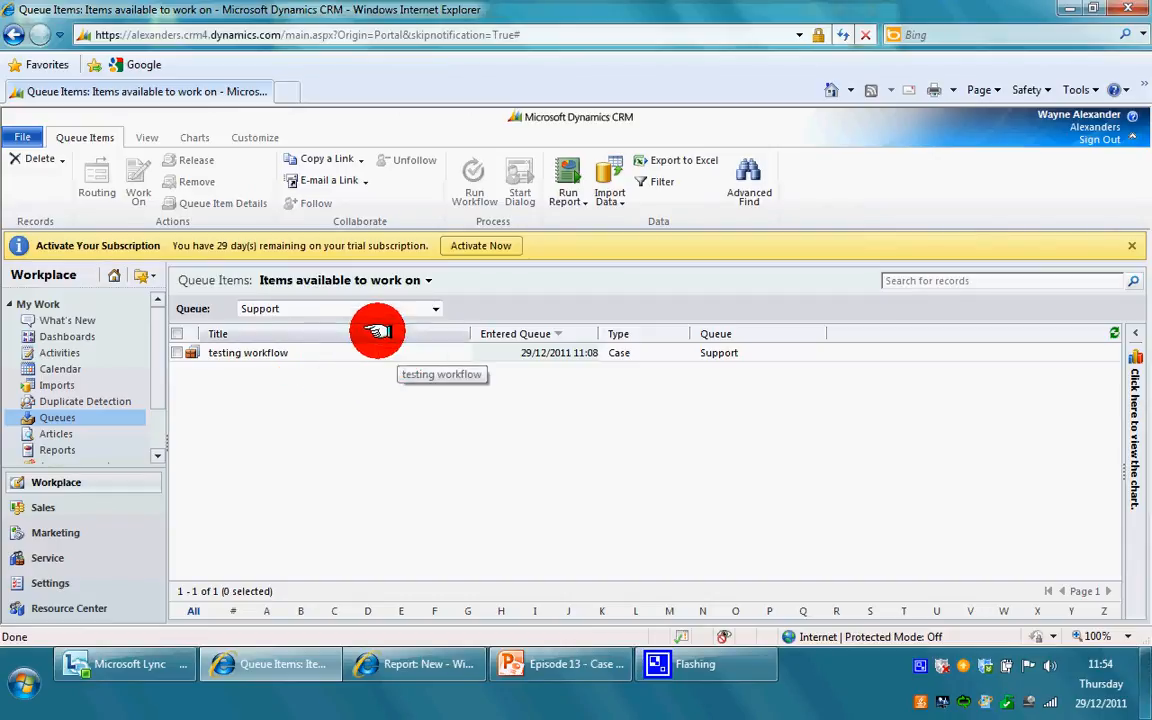
Look at the available items in a personal queue and set the queue filter to All Queues
click(432, 311)
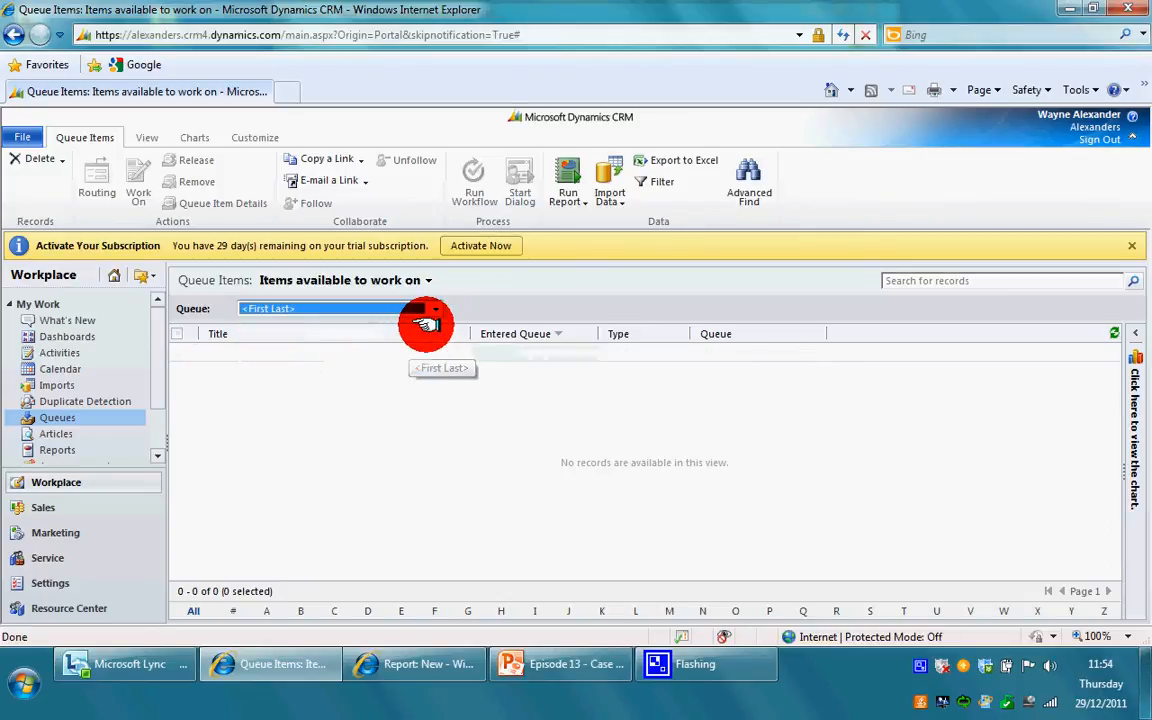
click(430, 312)
click(424, 320)
click(430, 312)
click(381, 393)
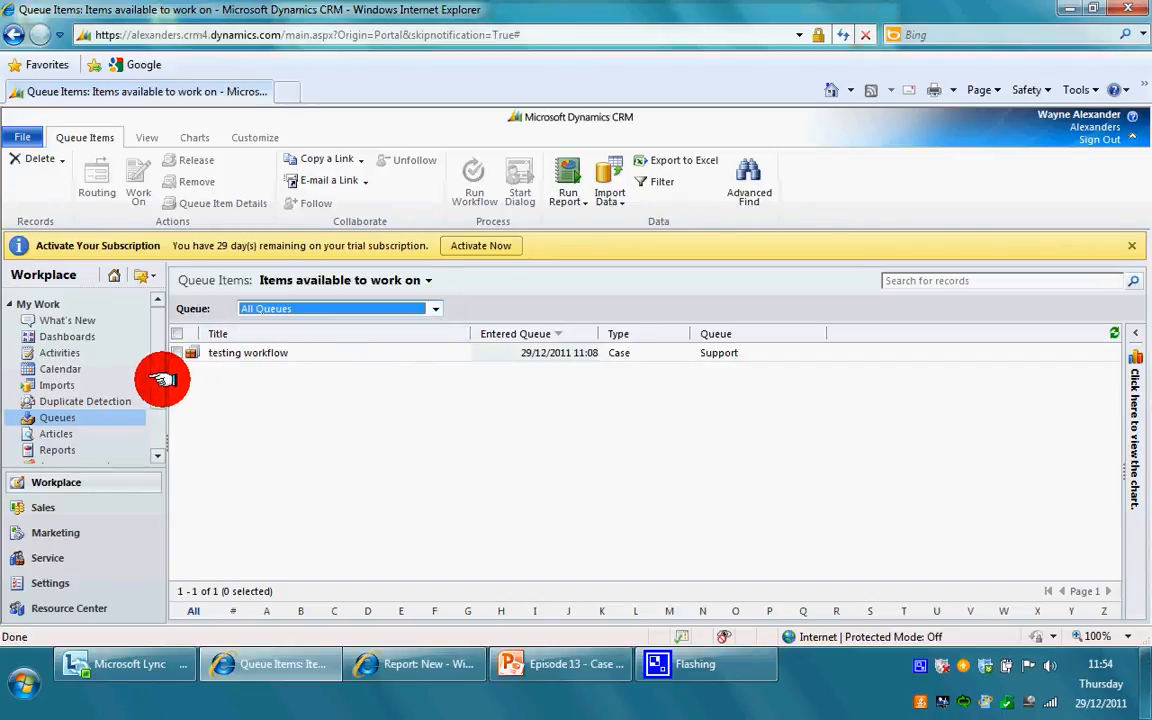
click(92, 418)
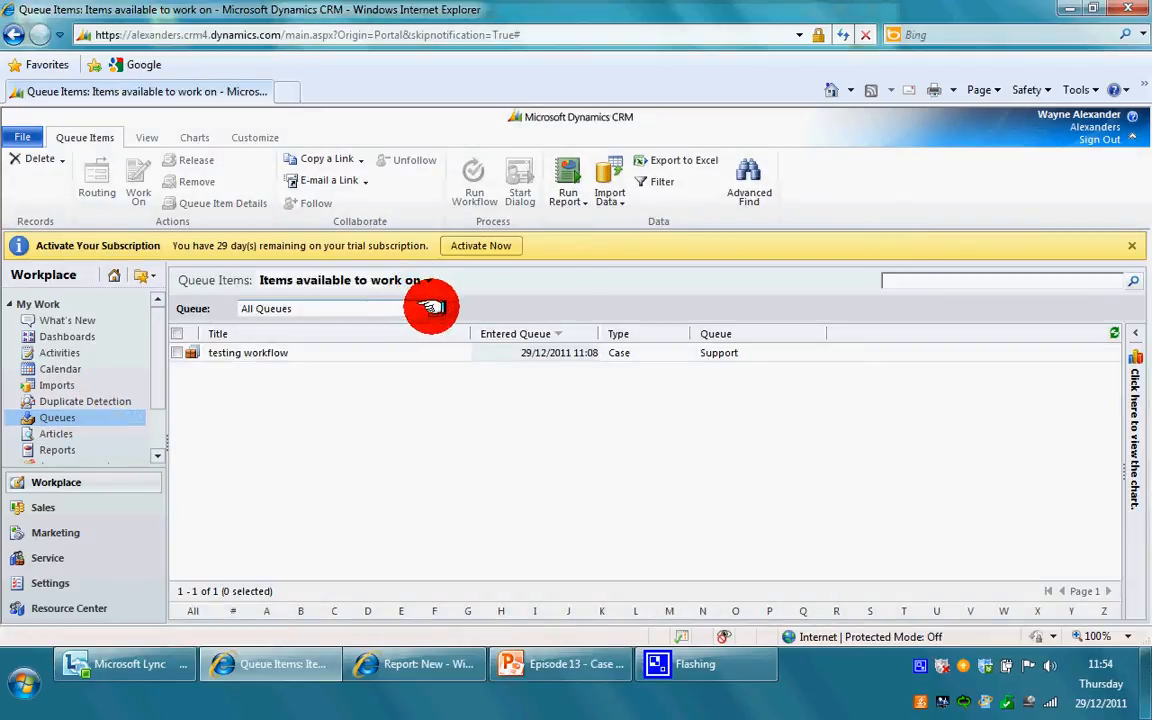
click(432, 307)
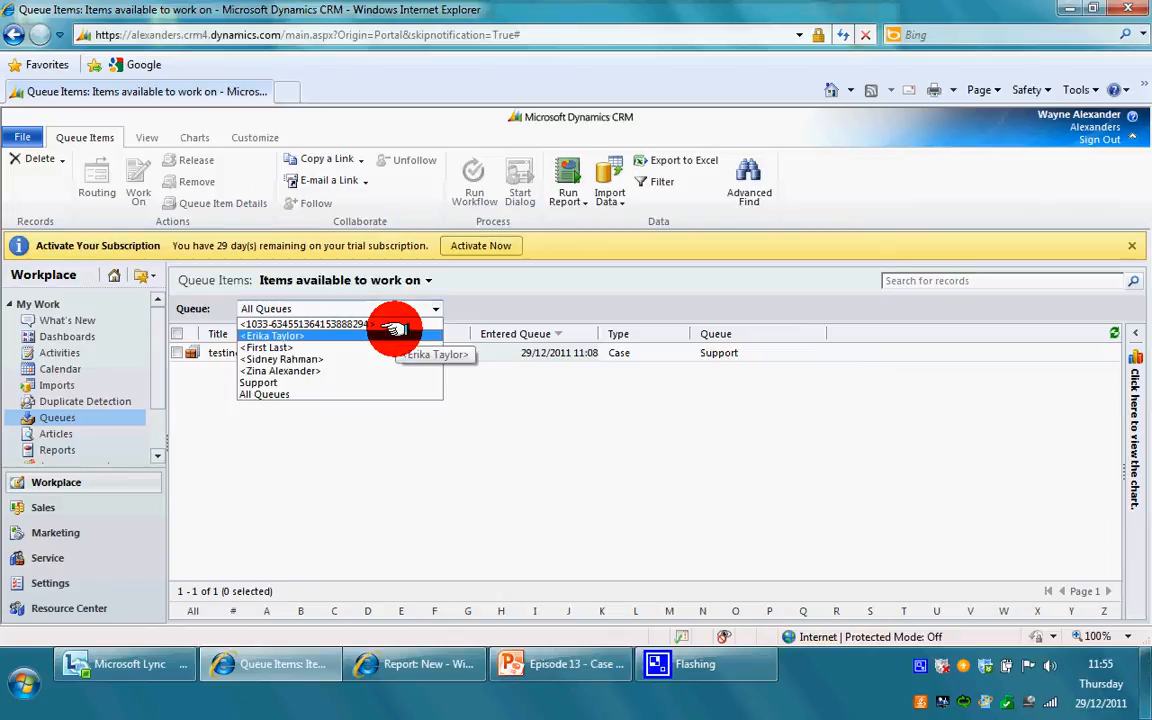
click(312, 392)
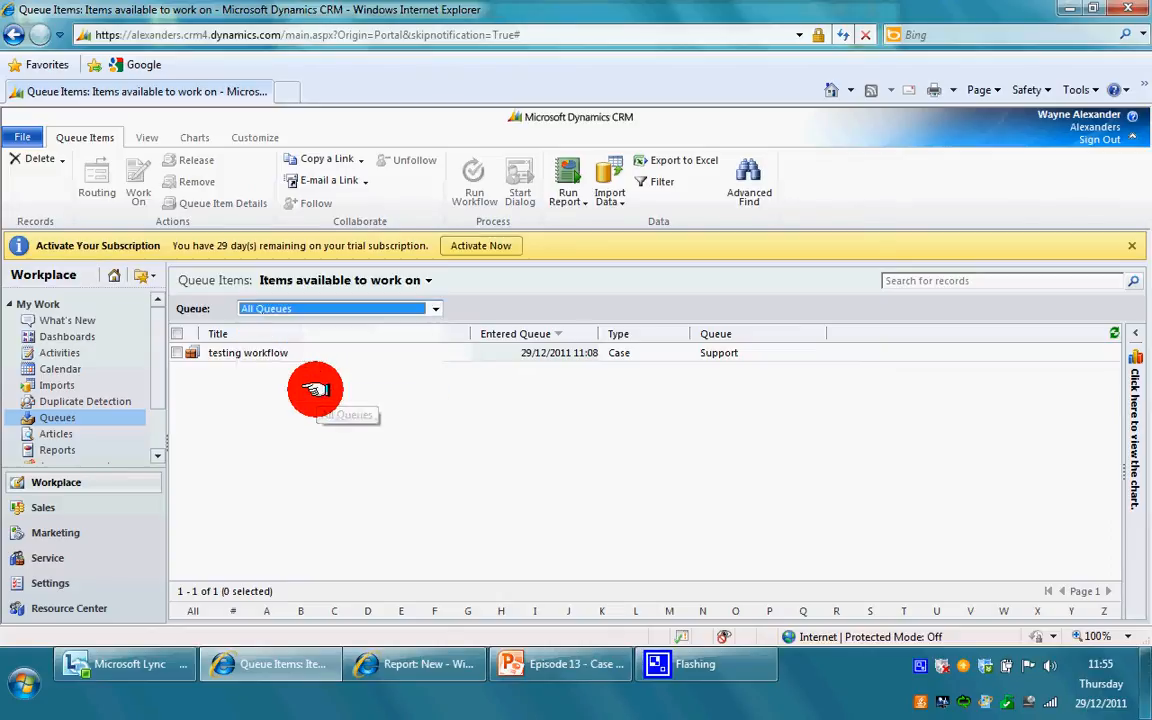
Switch the queue items to the Items I am working on view and open the CRM Outlook installation case
click(432, 307)
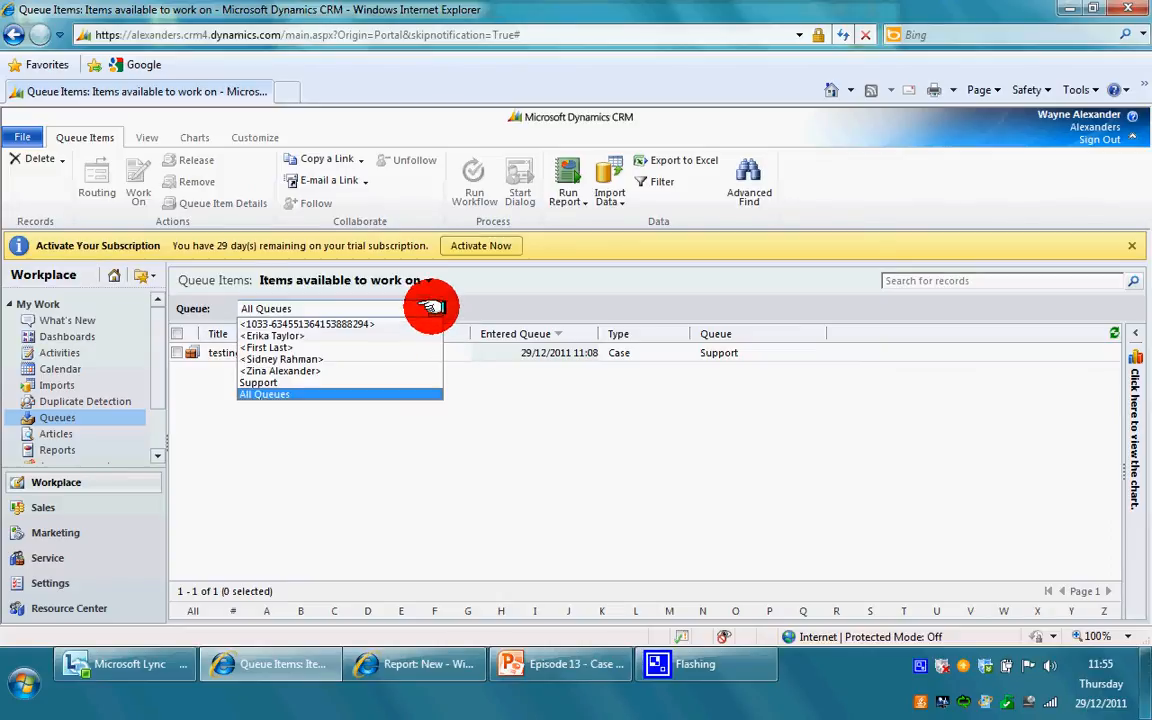
click(421, 284)
click(426, 282)
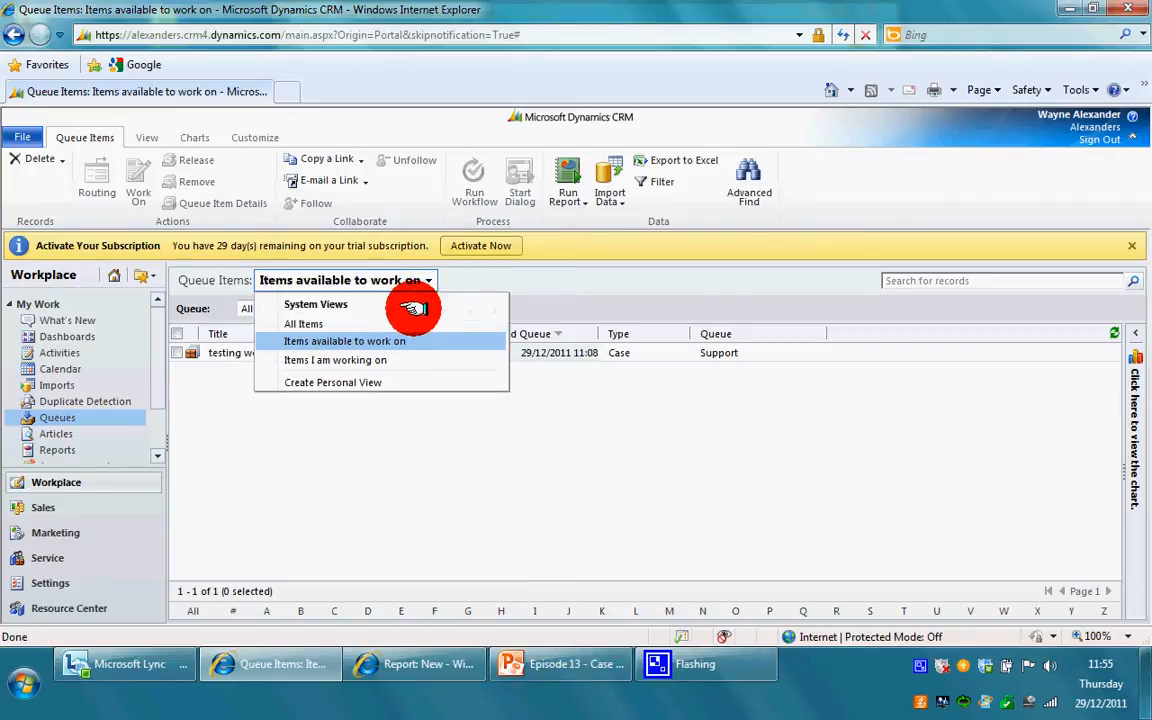
click(422, 357)
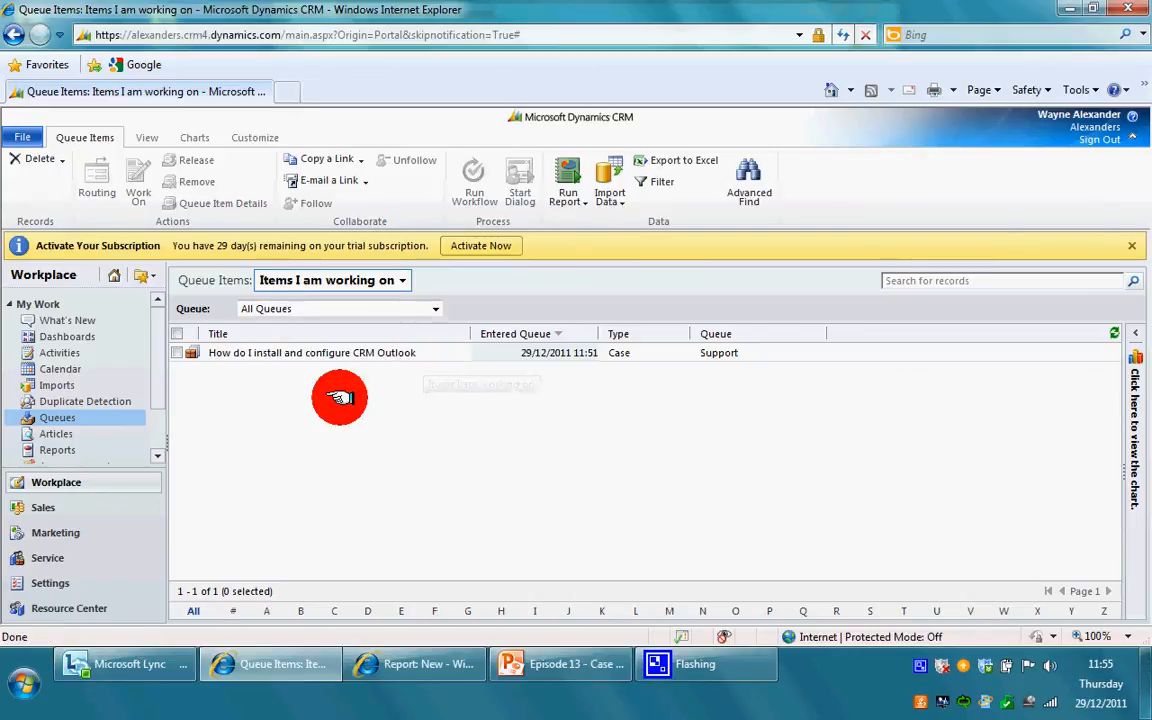
double_click(447, 353)
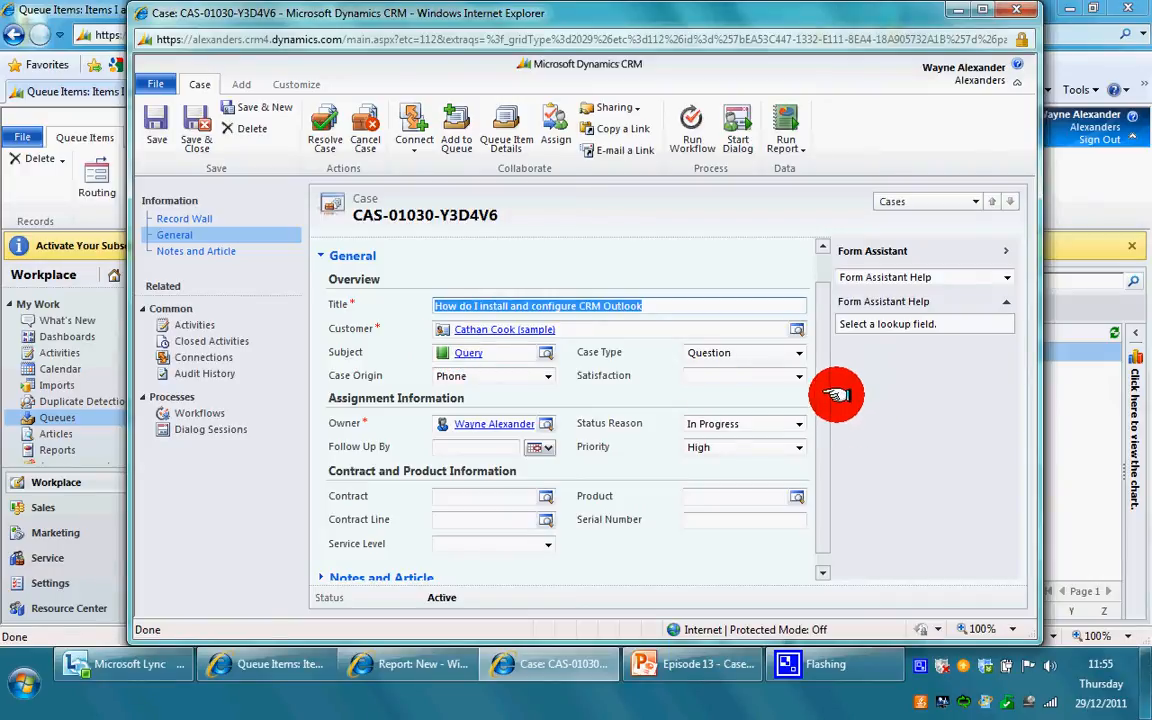
Expand the case's Notes and Article section and turn on Show article for the knowledge base article
drag(826, 388, 826, 405)
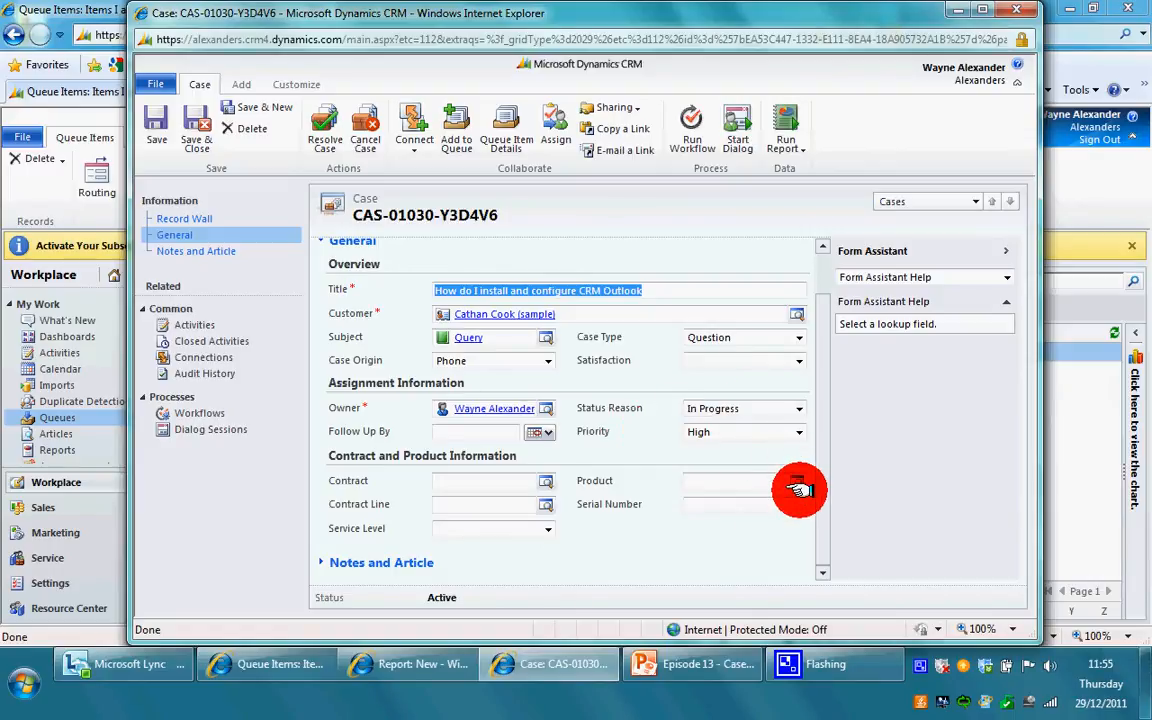
click(320, 561)
drag(818, 360, 836, 466)
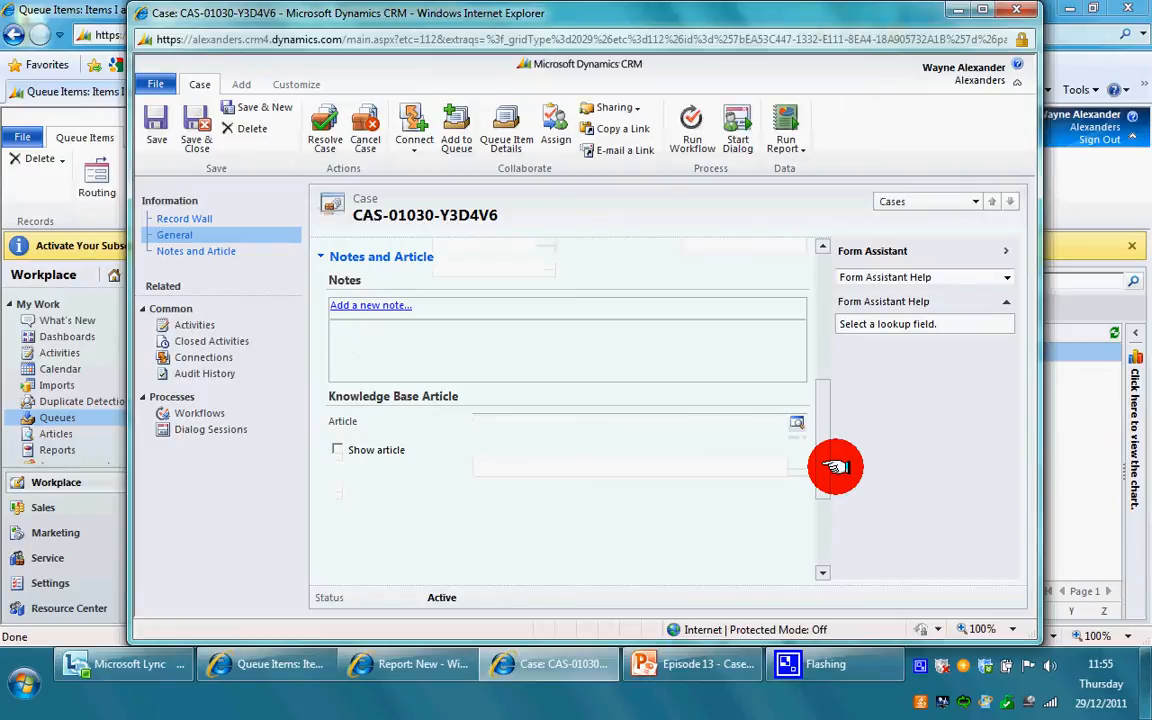
click(337, 449)
drag(818, 453, 822, 456)
scroll(820, 468, down, 3)
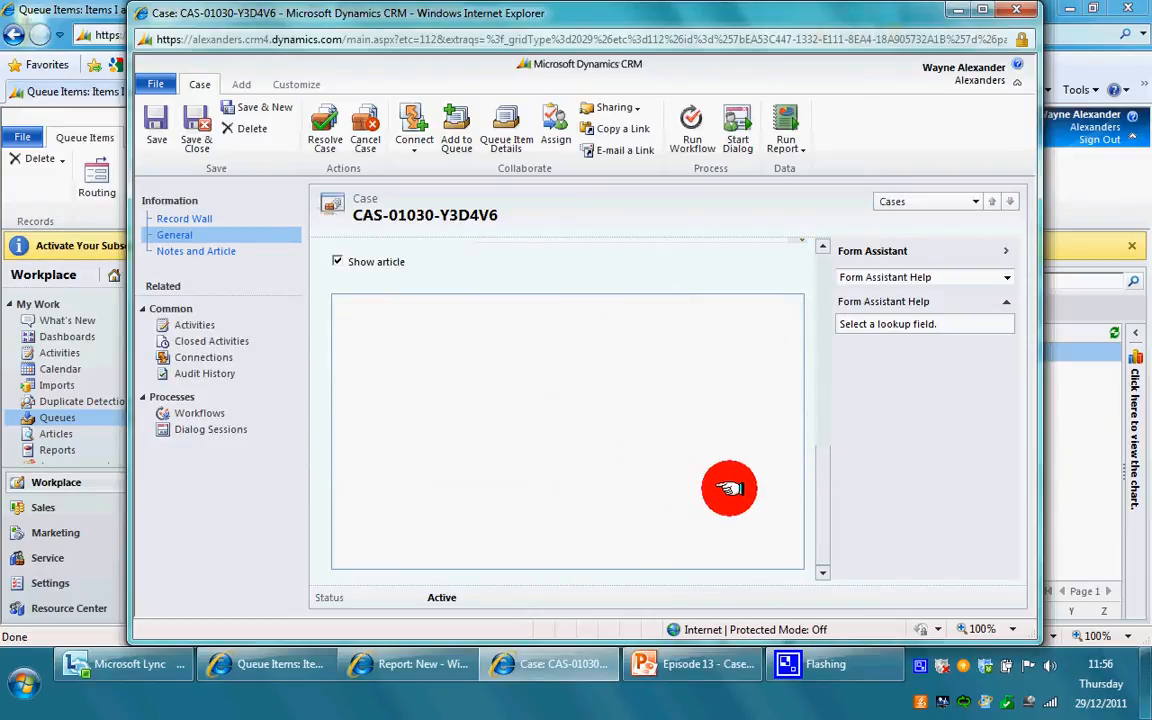
Look up knowledge base articles for the case, searching for "crm" and "outlook" with the Use Like Words option
drag(818, 505, 813, 451)
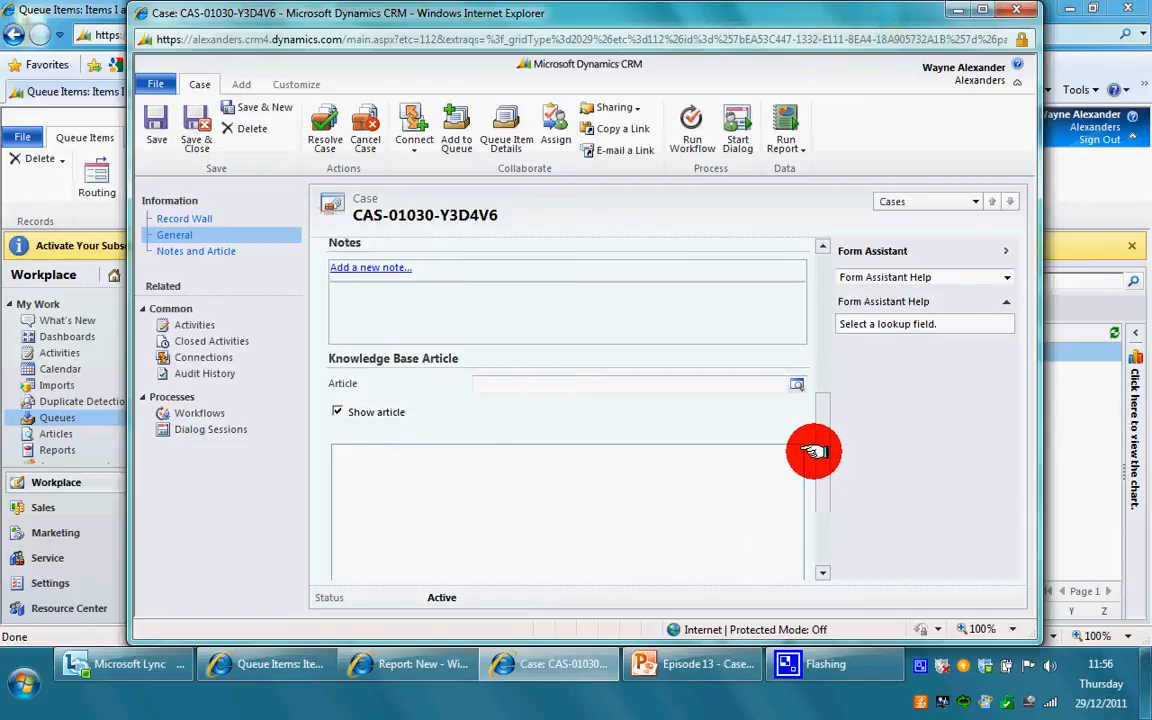
click(792, 386)
click(792, 386)
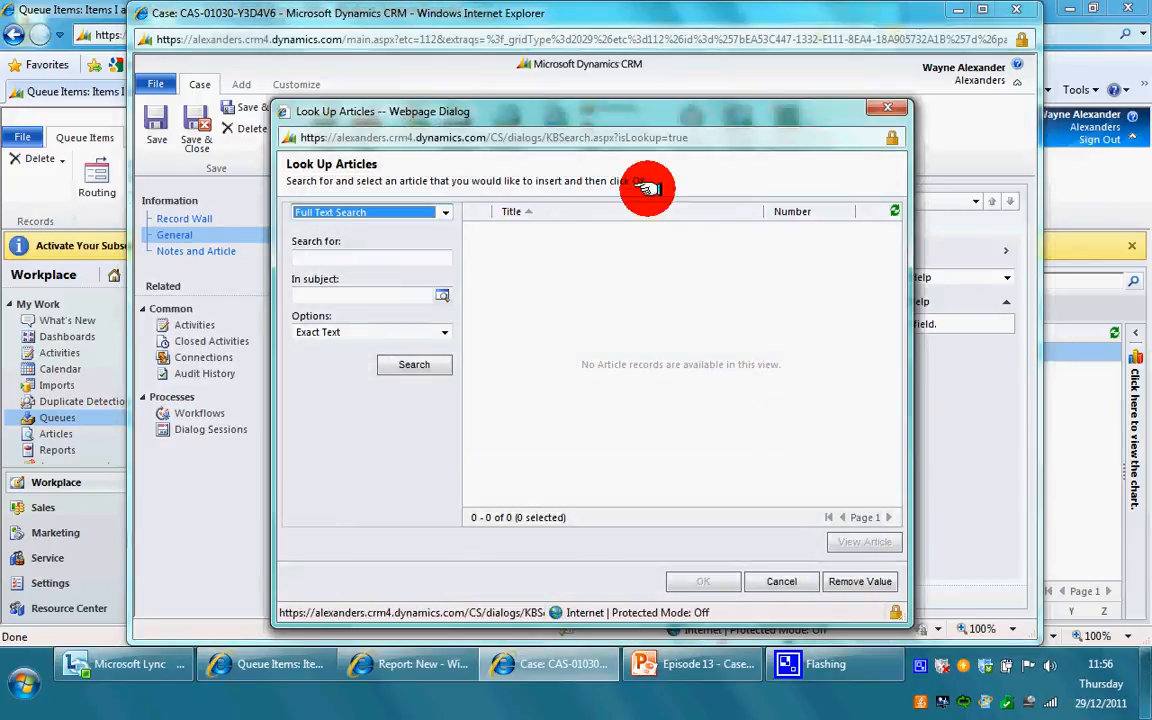
drag(610, 113, 637, 110)
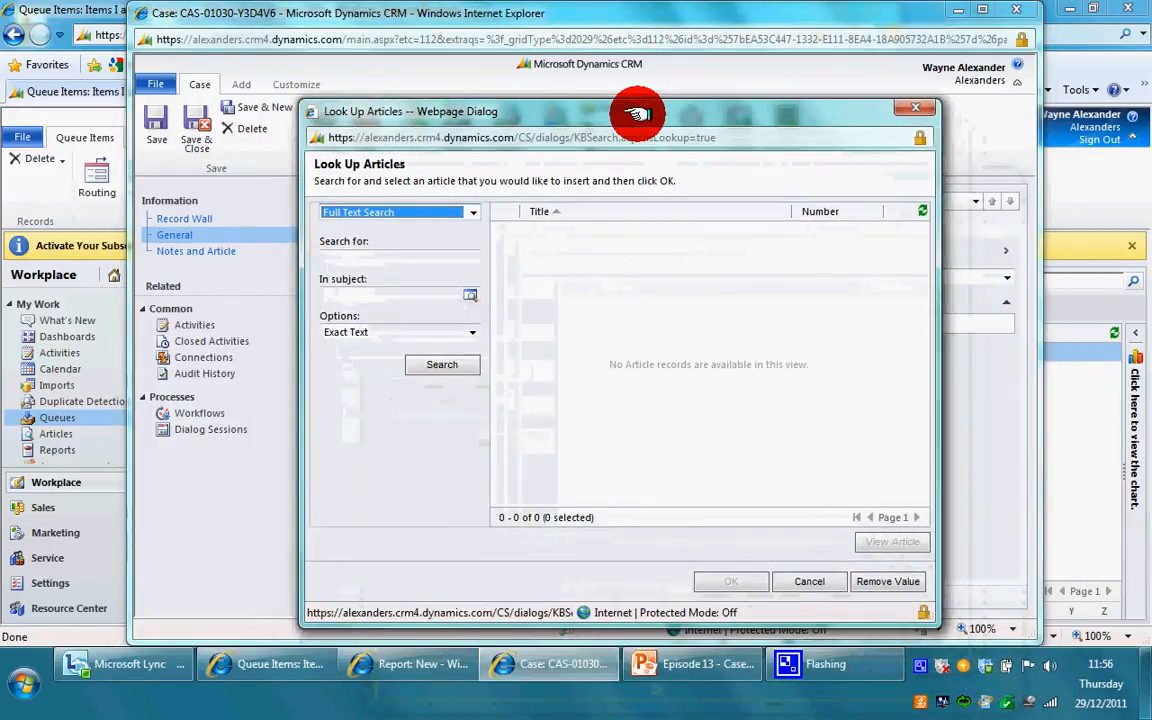
click(382, 257)
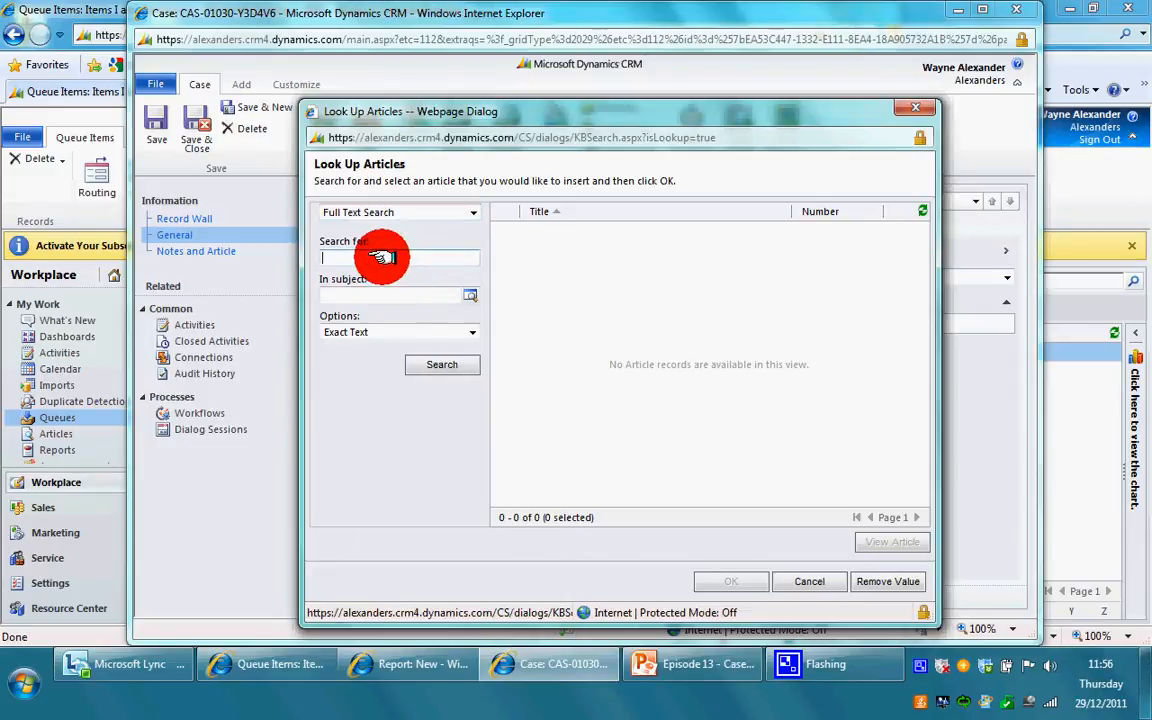
click(472, 332)
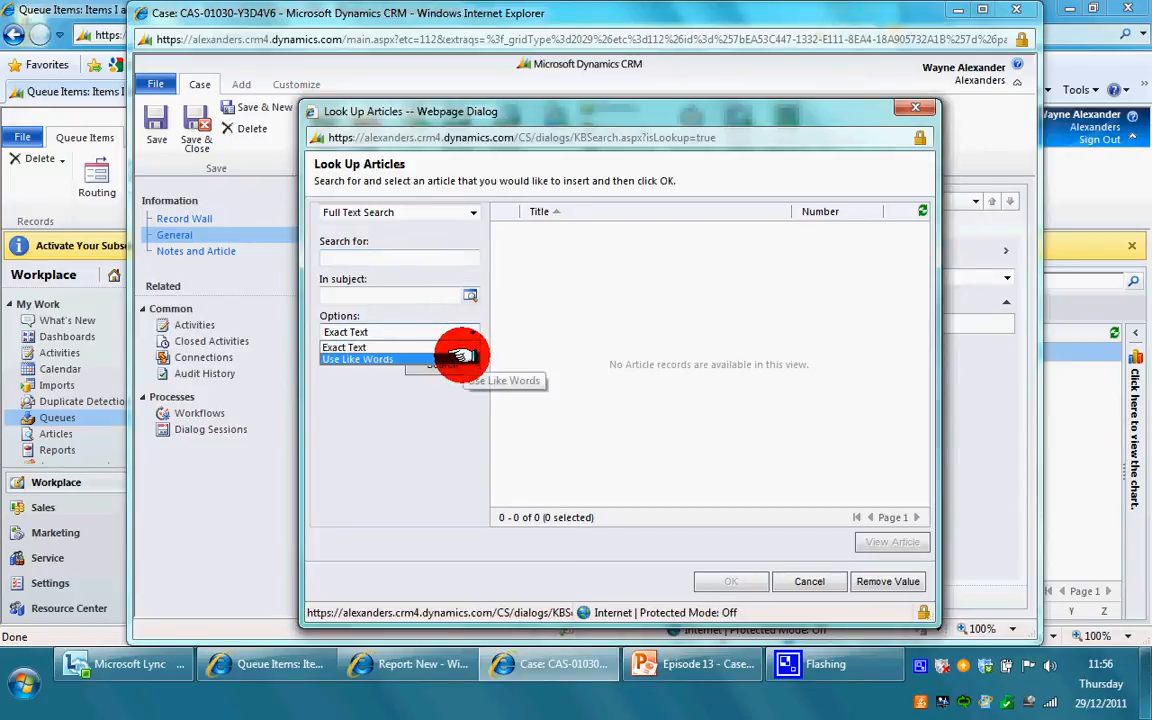
click(455, 358)
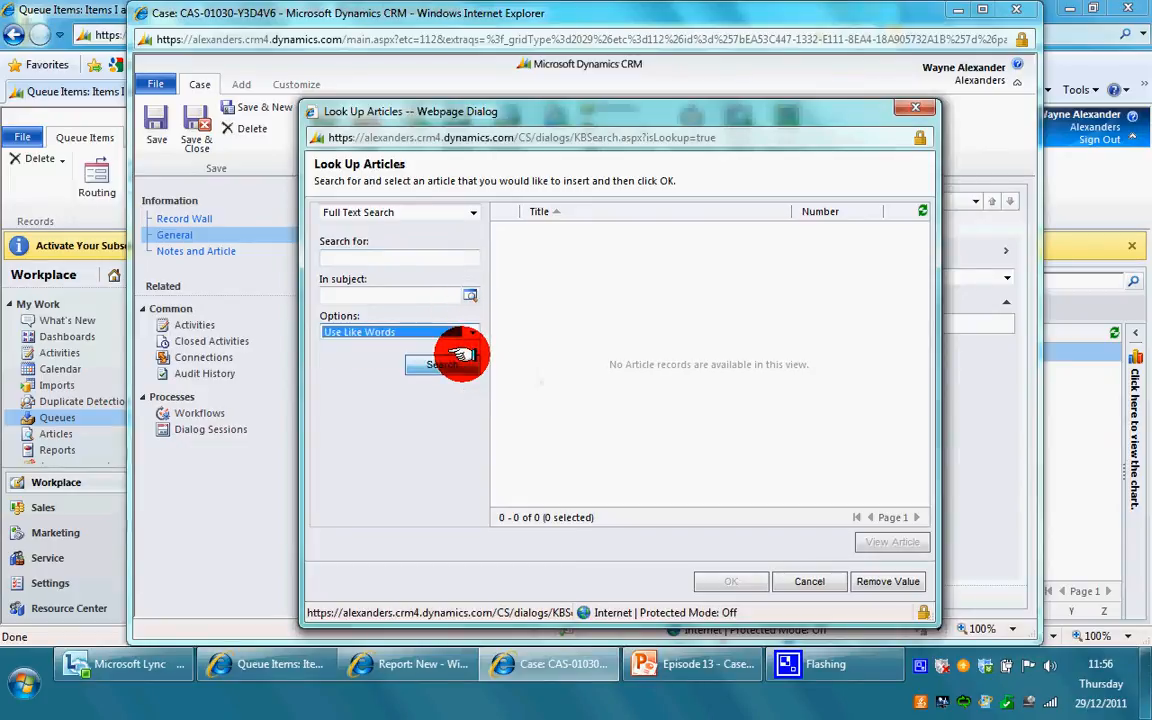
click(391, 262)
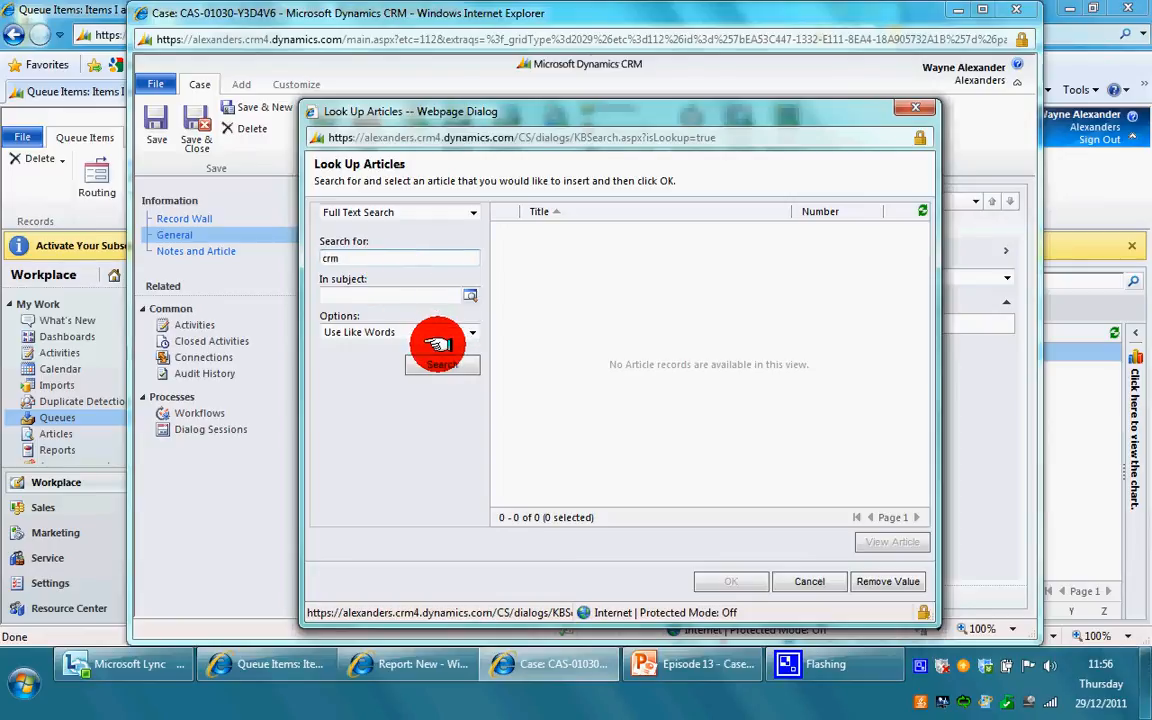
click(442, 364)
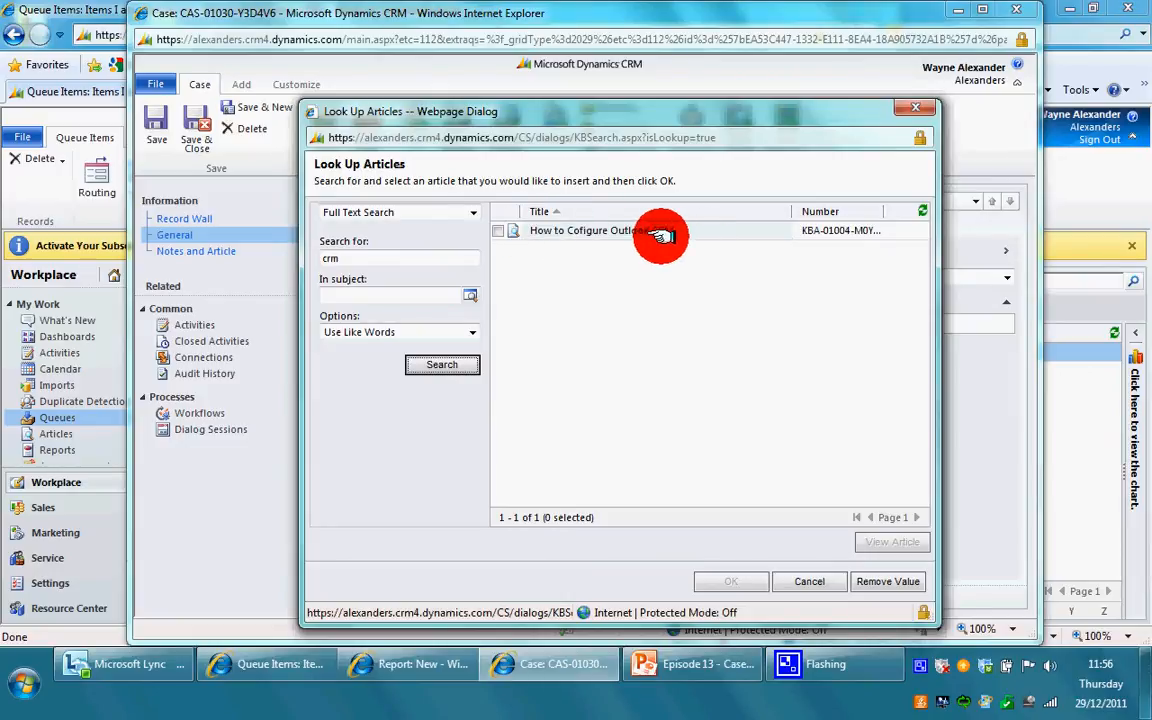
click(386, 261)
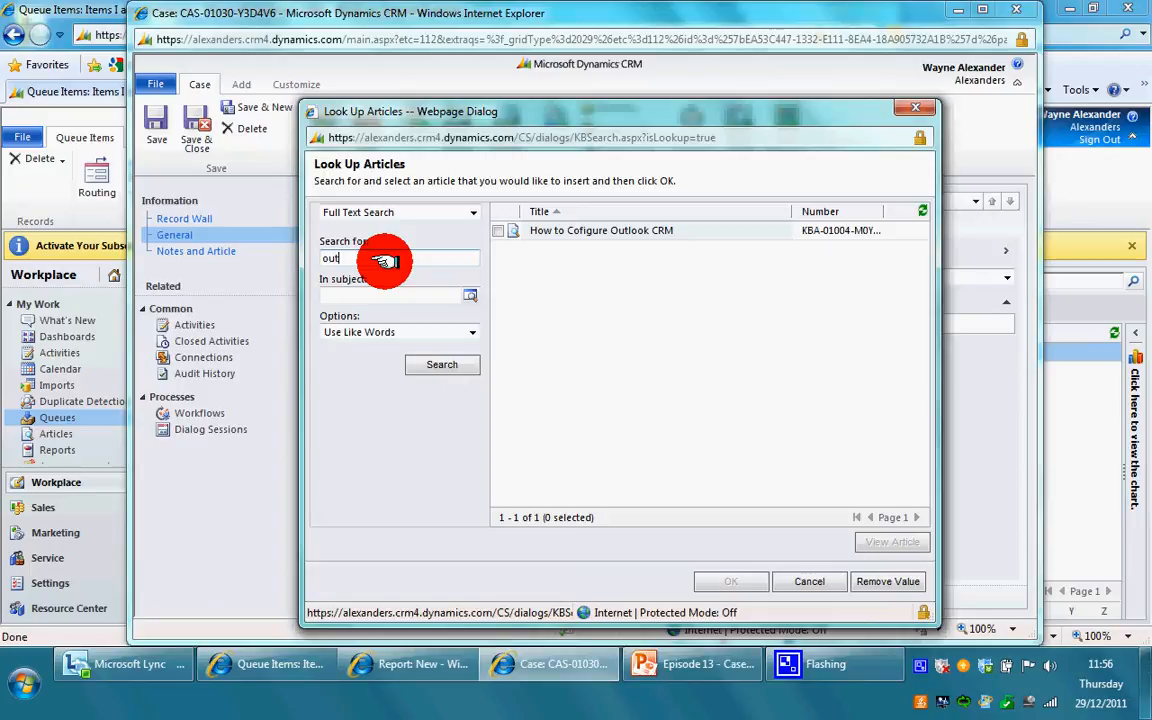
click(443, 365)
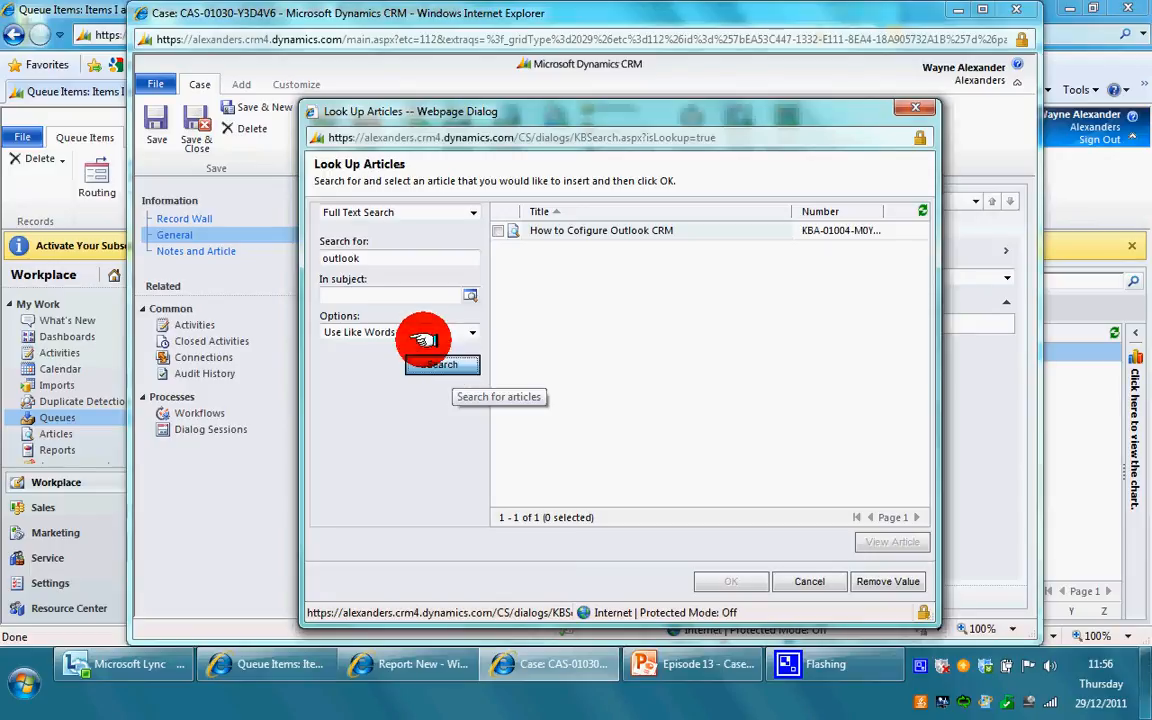
Limit the article search to the Query subject and search for "crm"
drag(368, 257, 320, 258)
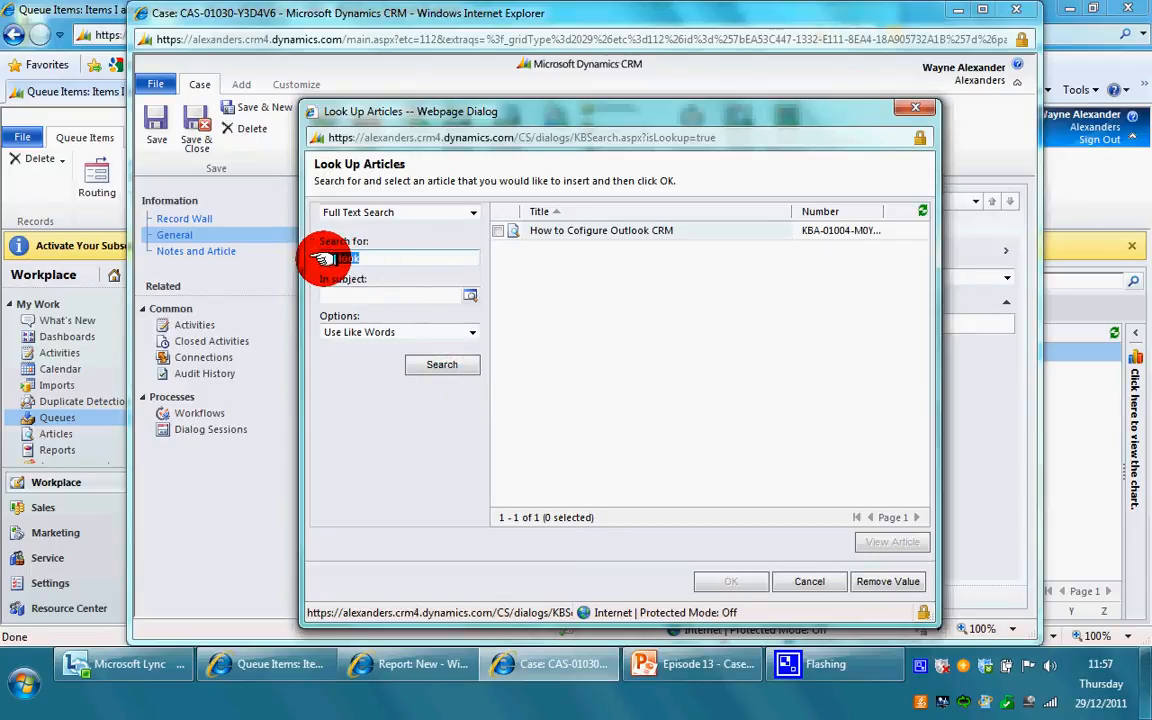
click(469, 296)
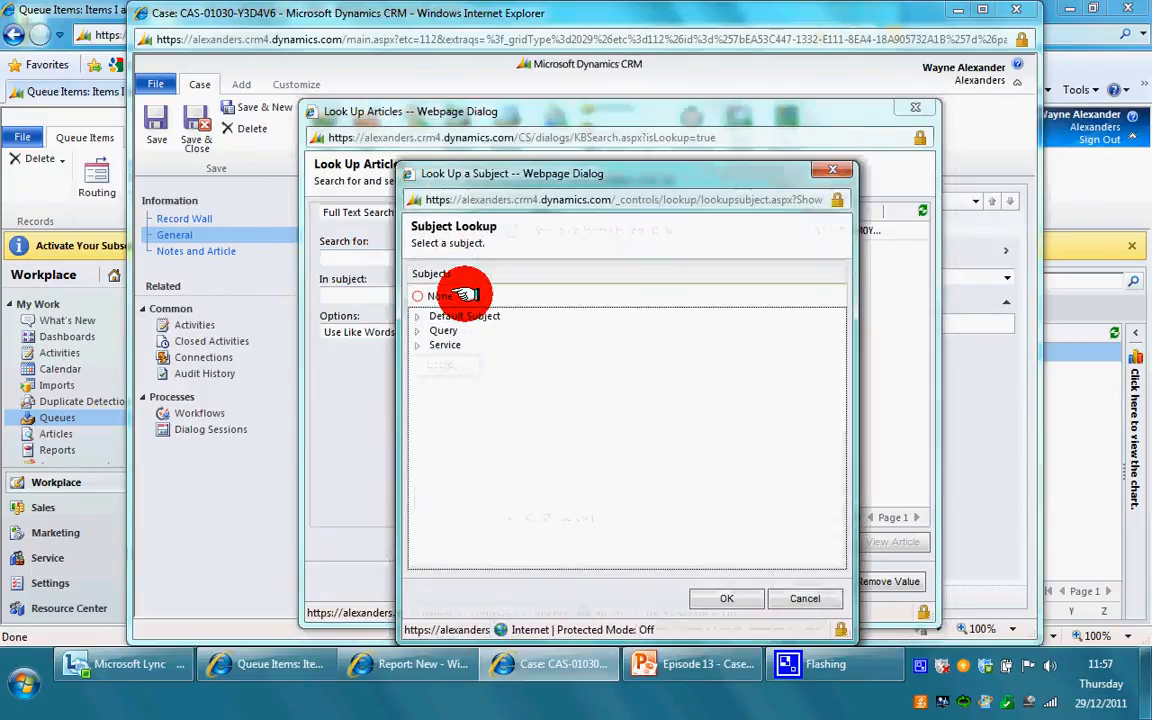
click(446, 333)
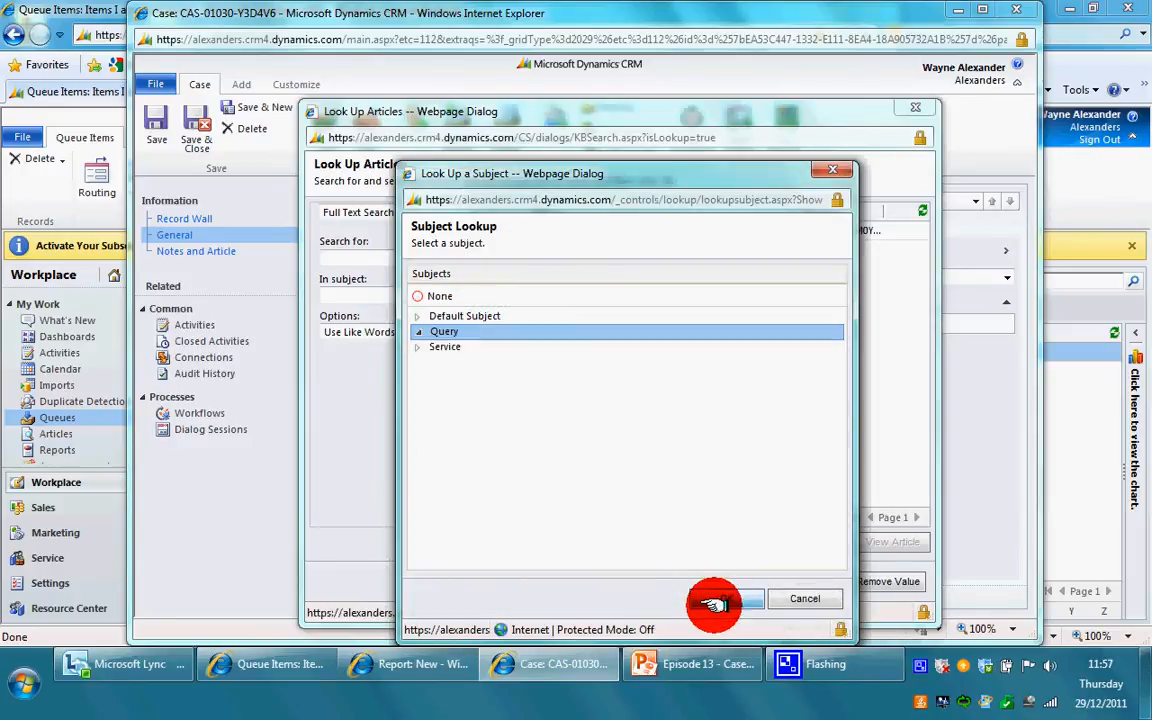
click(720, 598)
click(458, 367)
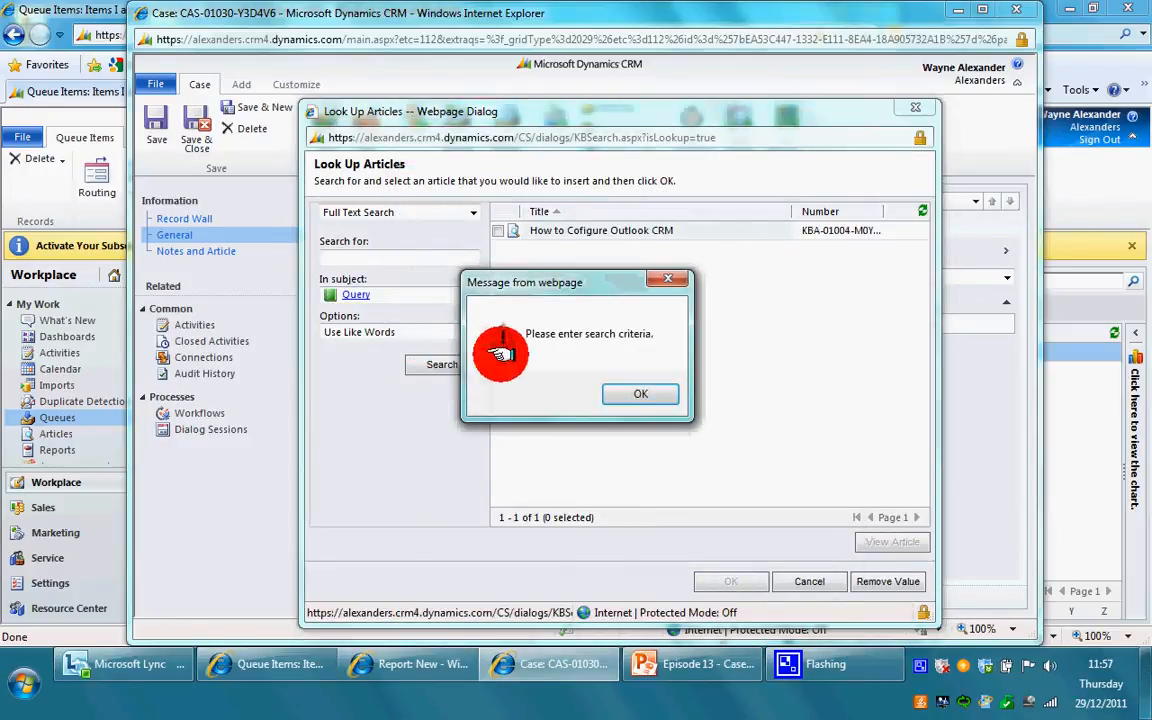
click(627, 396)
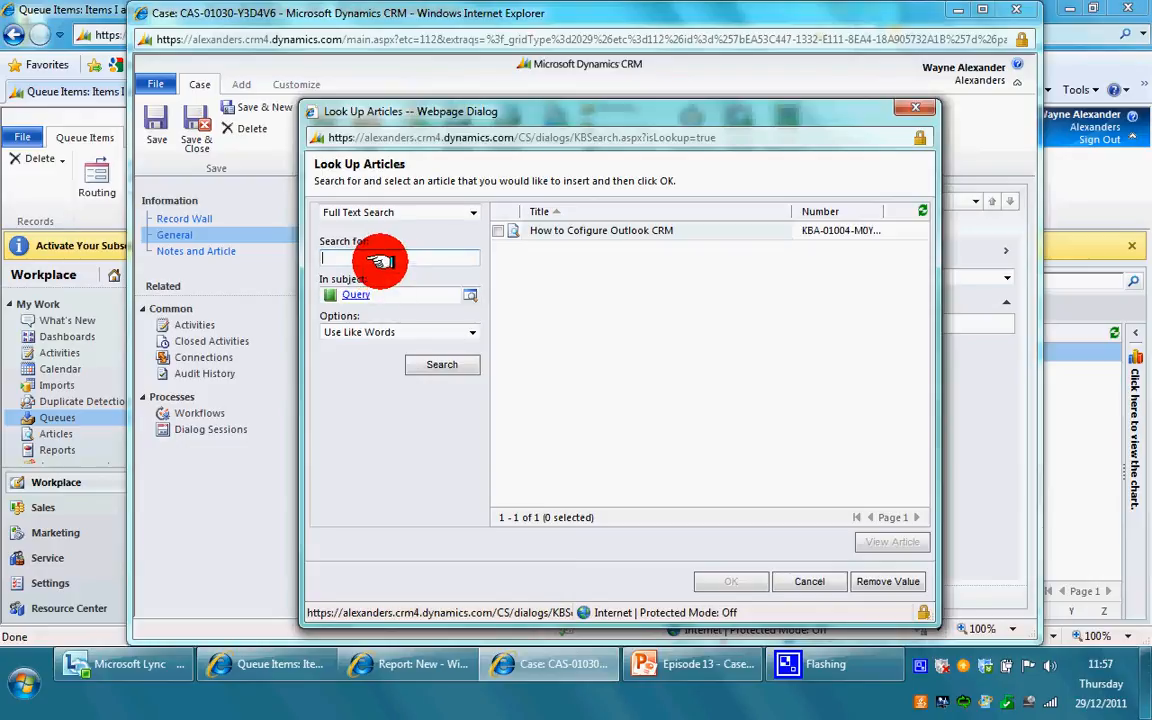
click(420, 364)
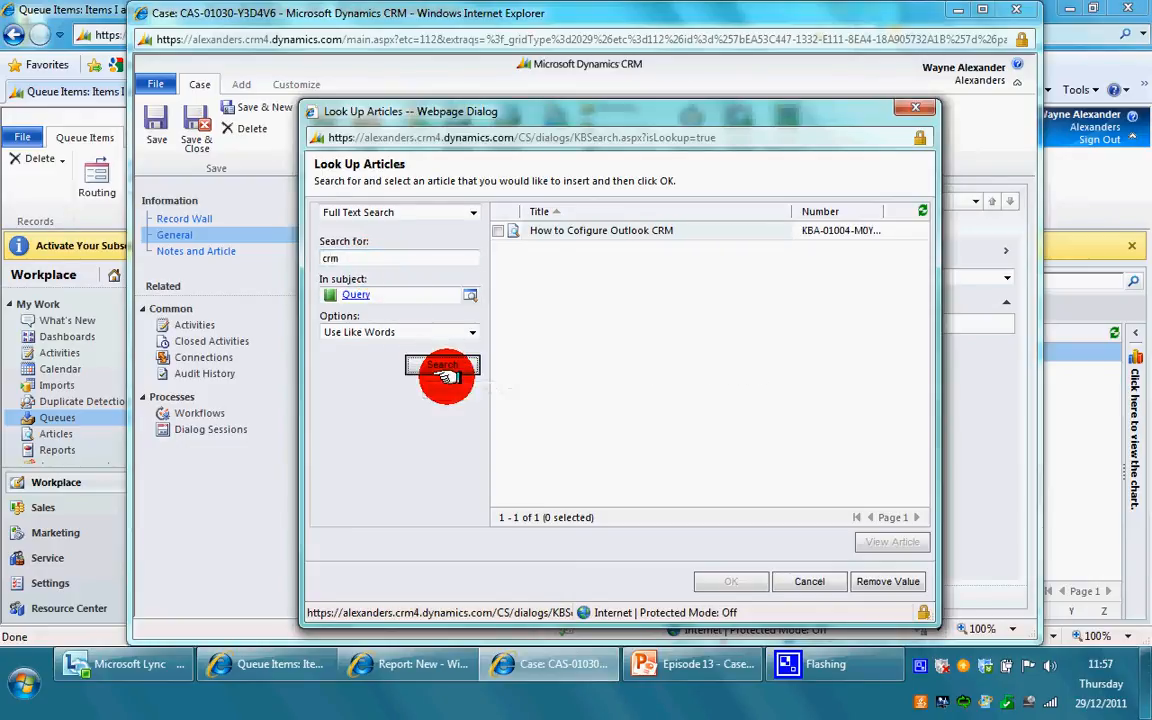
Insert the "How to Cofigure Outlook CRM" article into the case
drag(658, 115, 592, 96)
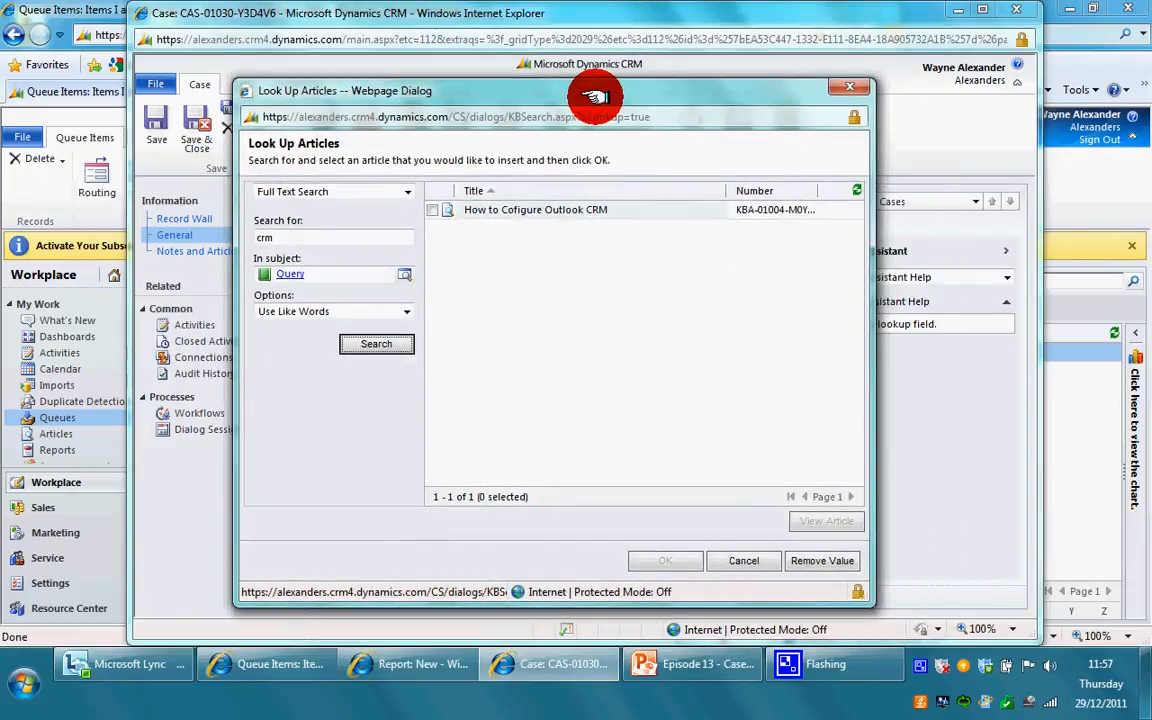
click(432, 210)
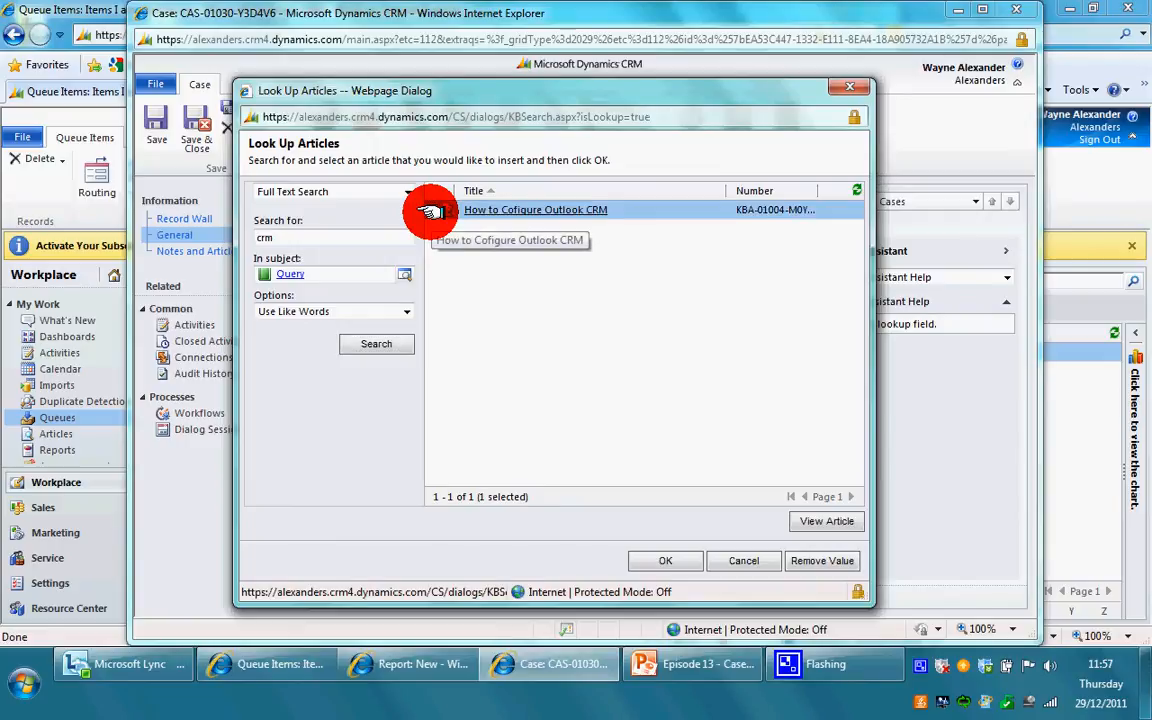
click(668, 561)
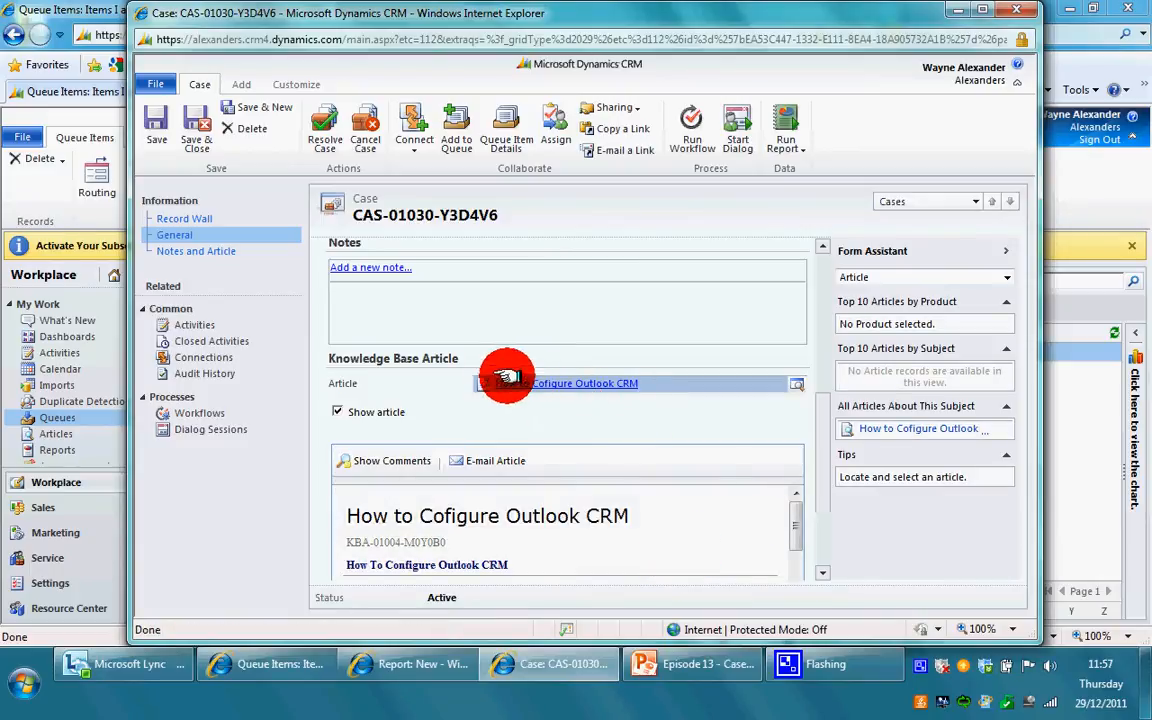
E-mail the attached knowledge base article to the case's customer after reviewing the recipient and the message body
scroll(818, 463, down, 3)
mouse_move(795, 373)
mouse_down()
mouse_move(797, 478)
mouse_move(810, 503)
mouse_move(797, 371)
mouse_up()
drag(819, 456, 820, 421)
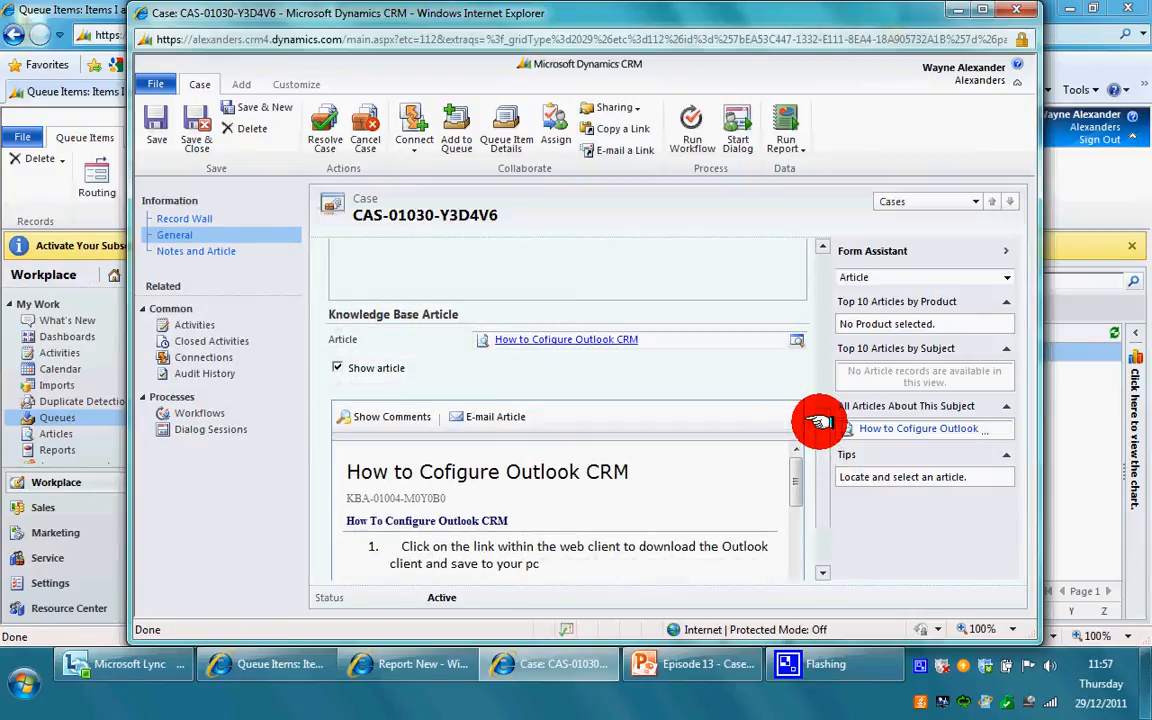
click(495, 418)
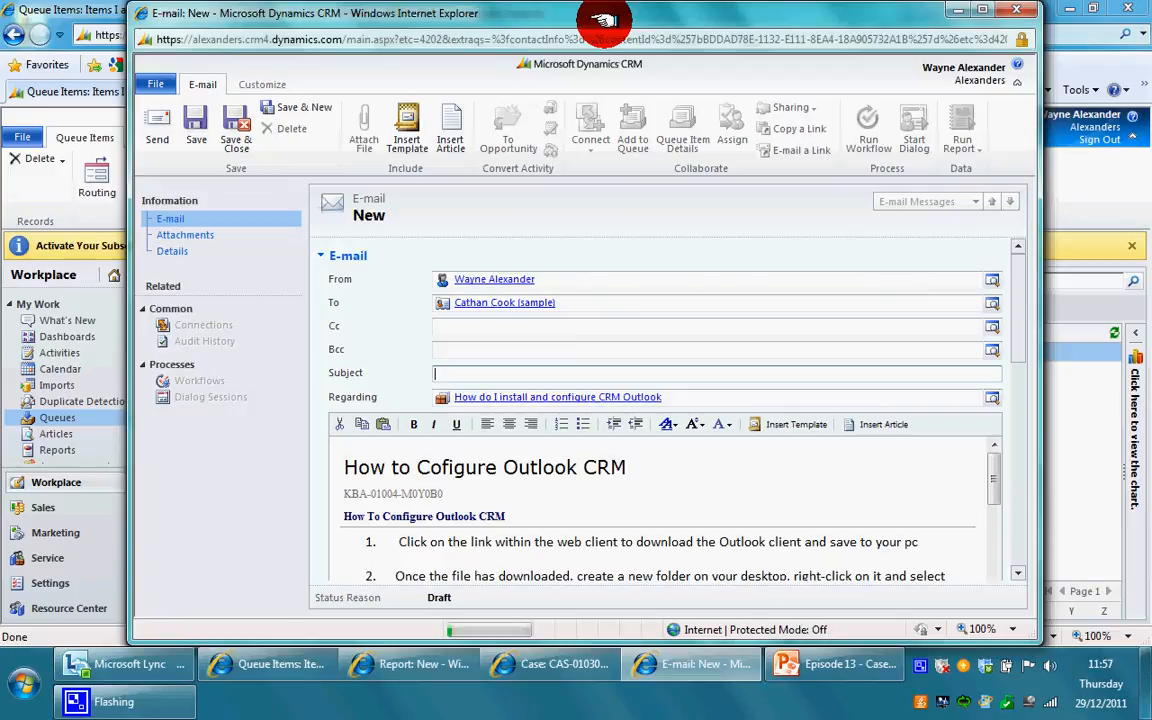
click(585, 300)
drag(990, 471, 1000, 497)
scroll(1000, 497, down, 5)
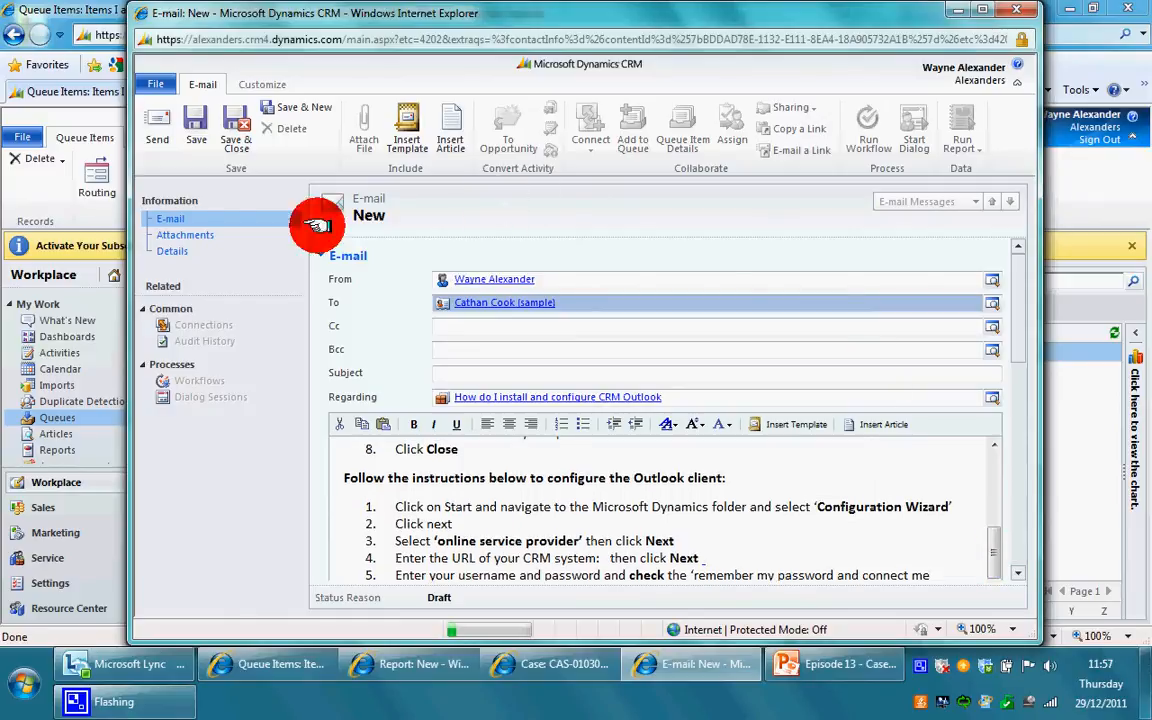
click(160, 114)
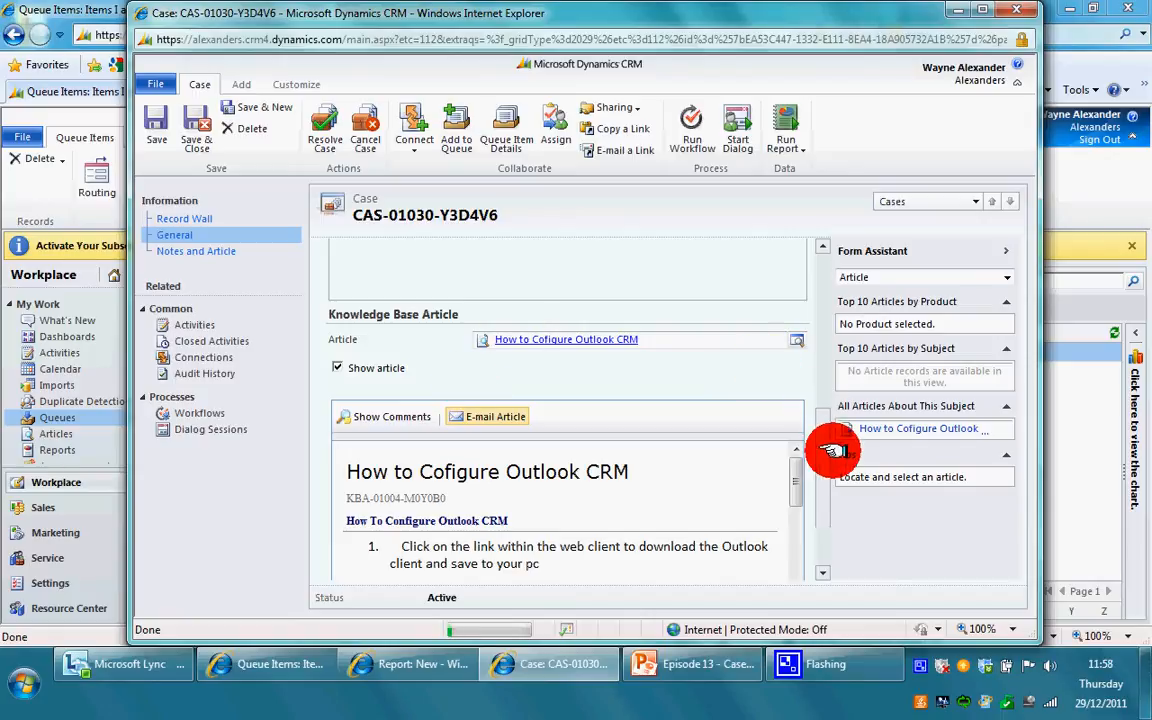
Set the case's Satisfaction to Satisfied and save the case
drag(827, 453, 823, 310)
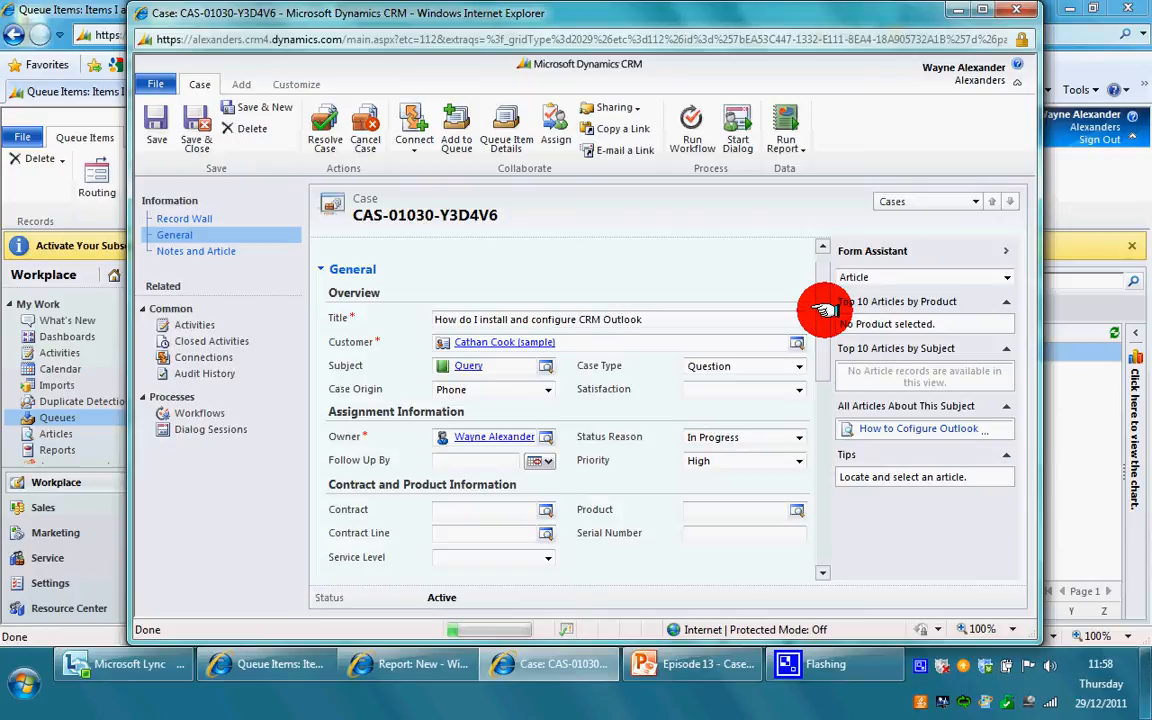
click(799, 389)
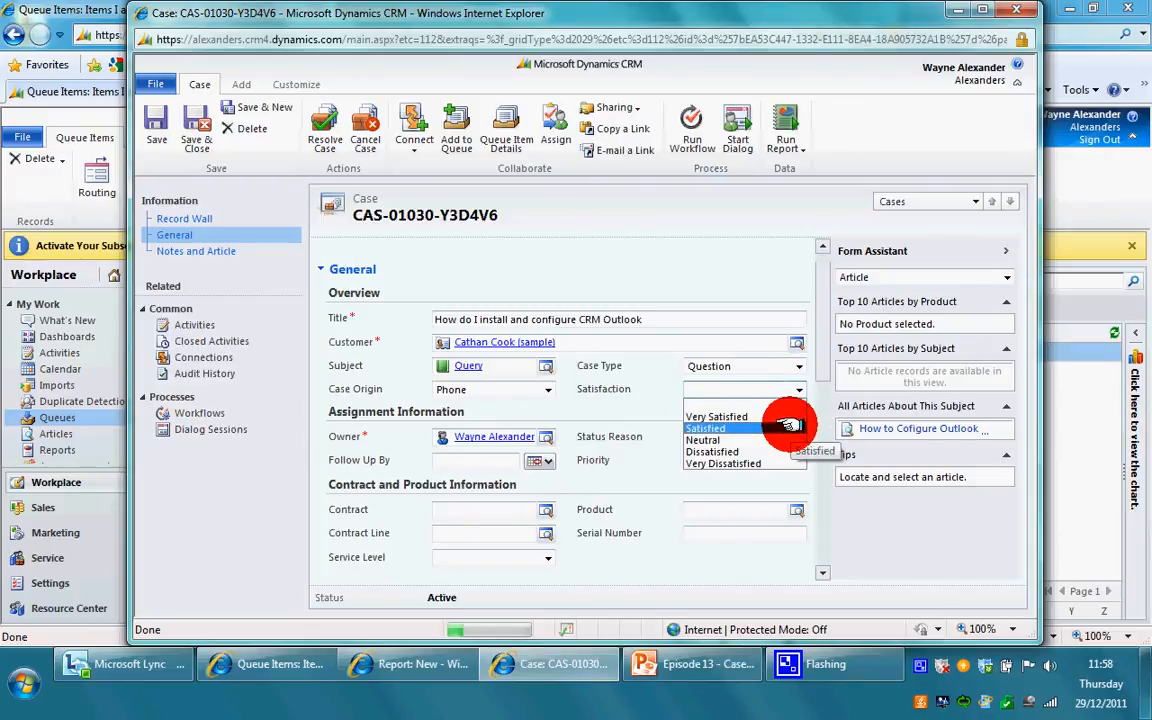
click(790, 427)
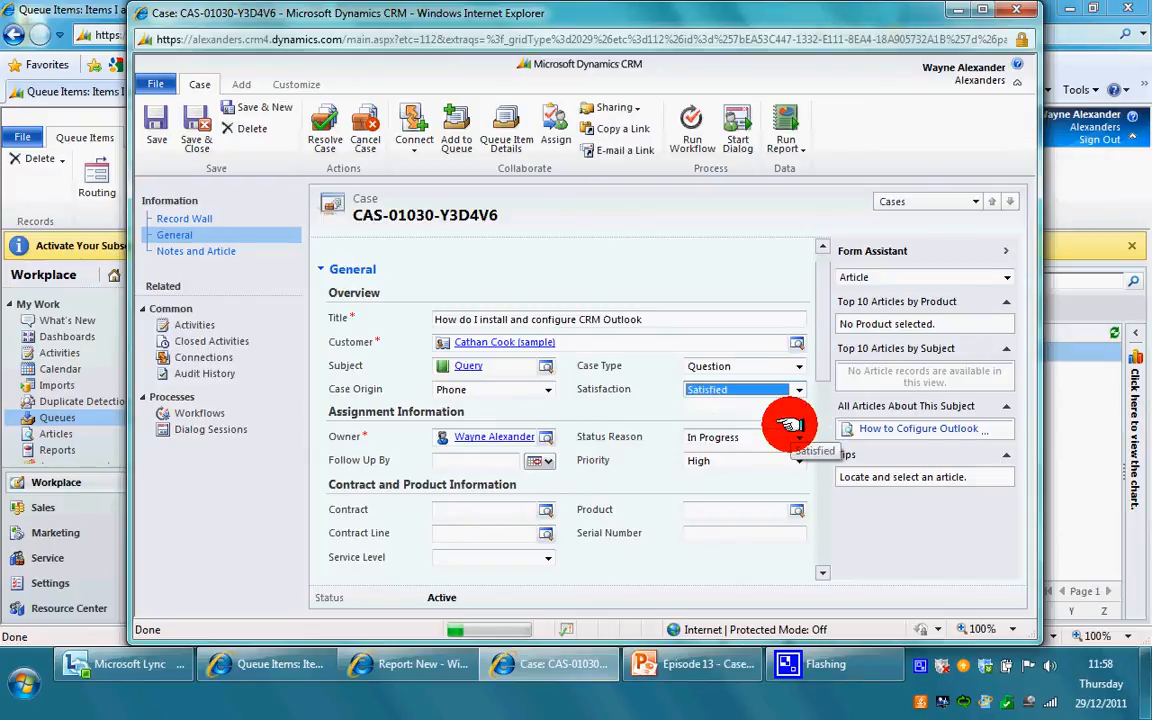
click(157, 140)
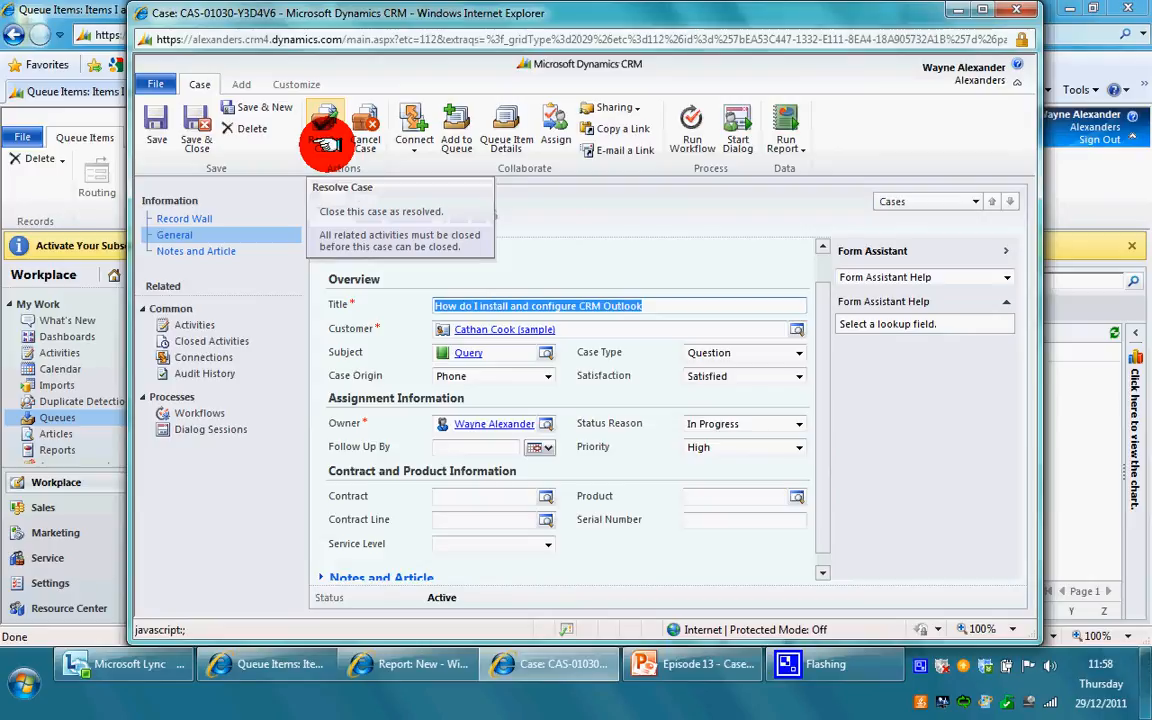
Try to resolve the case, and open its pending activity "This is a test Email"
click(325, 143)
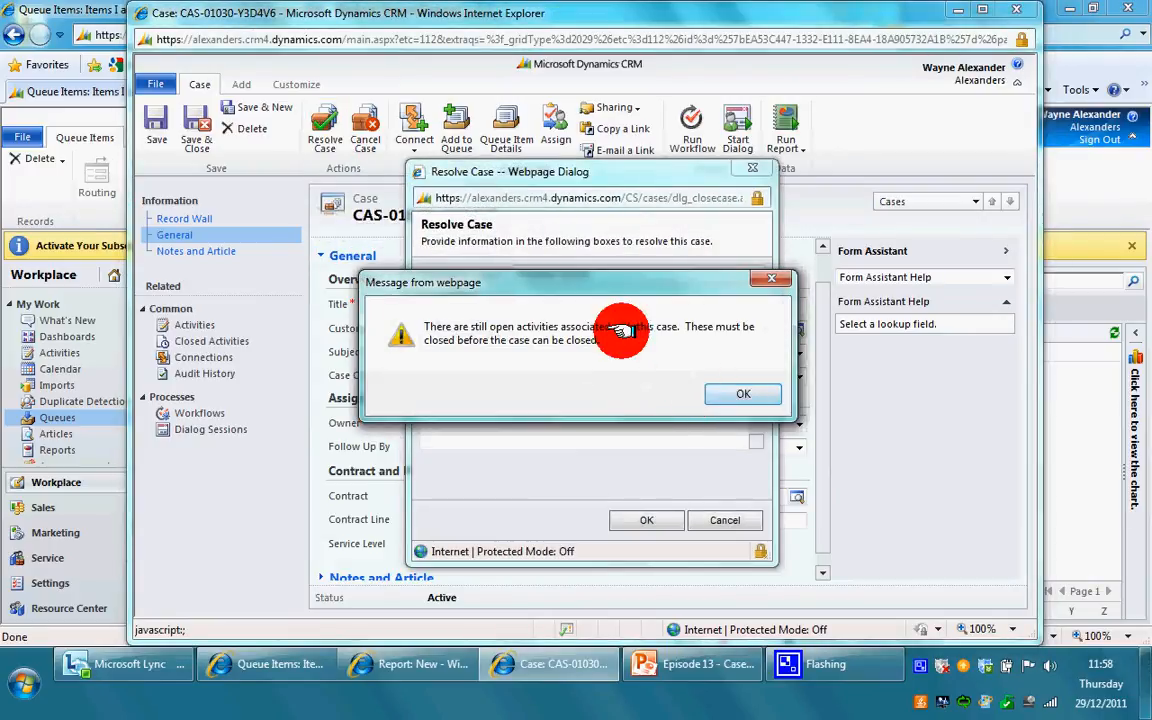
click(712, 393)
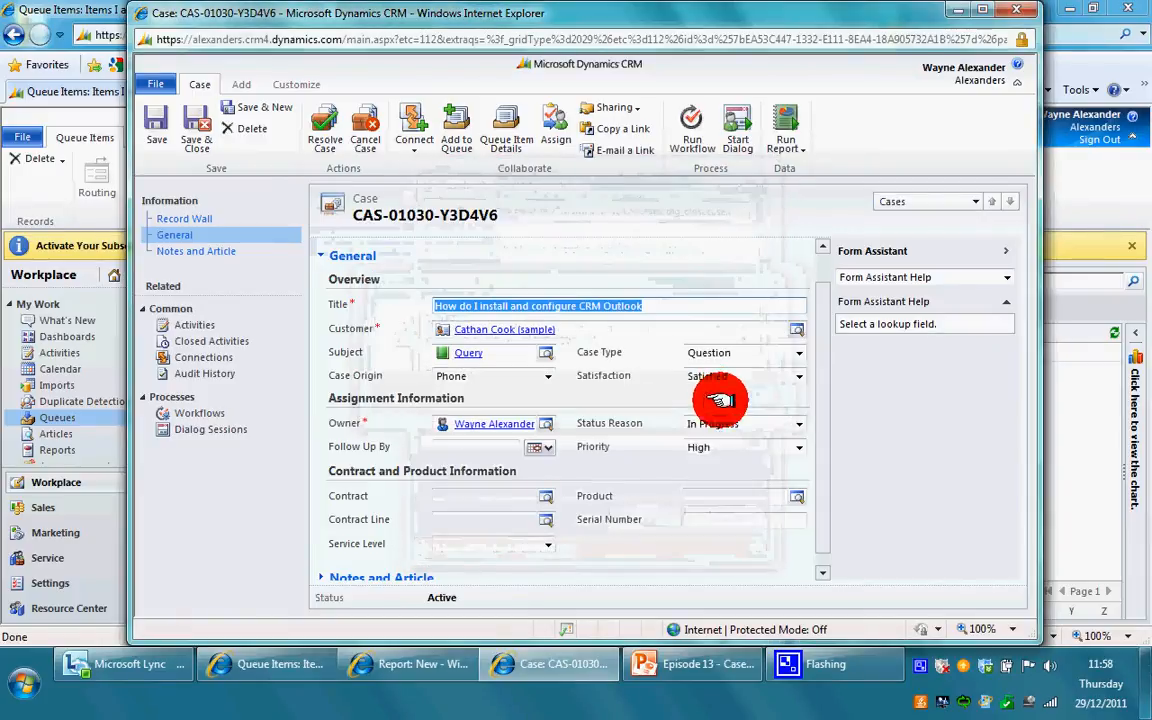
click(245, 325)
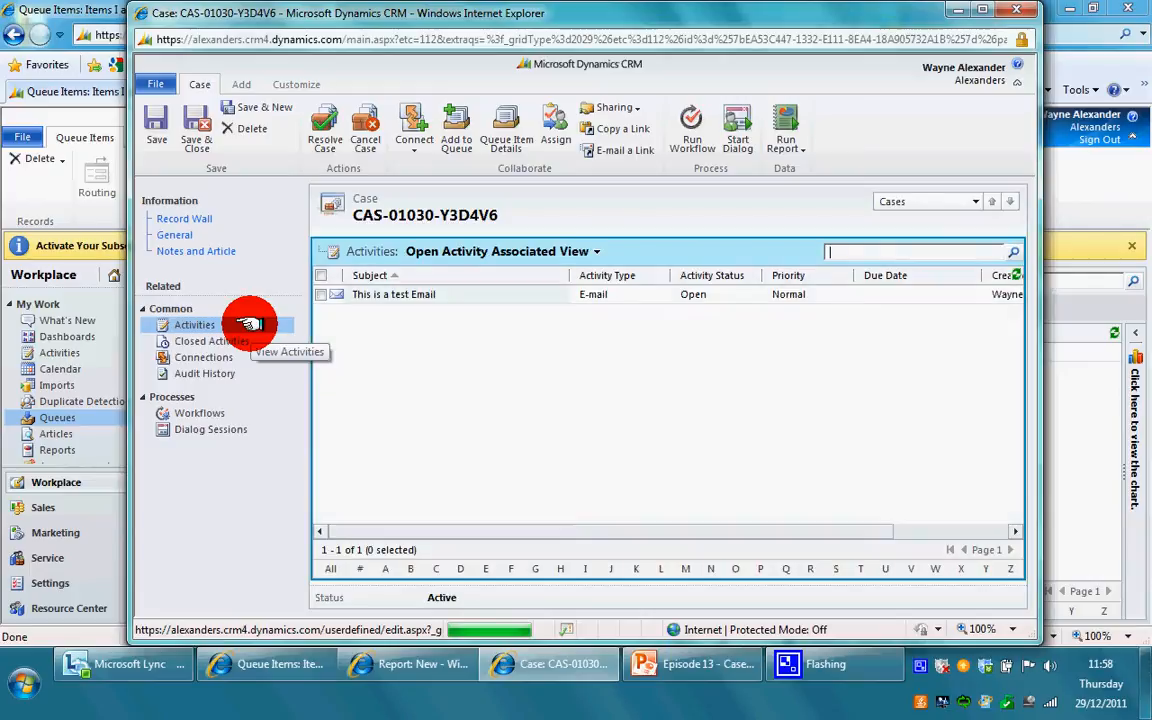
double_click(490, 296)
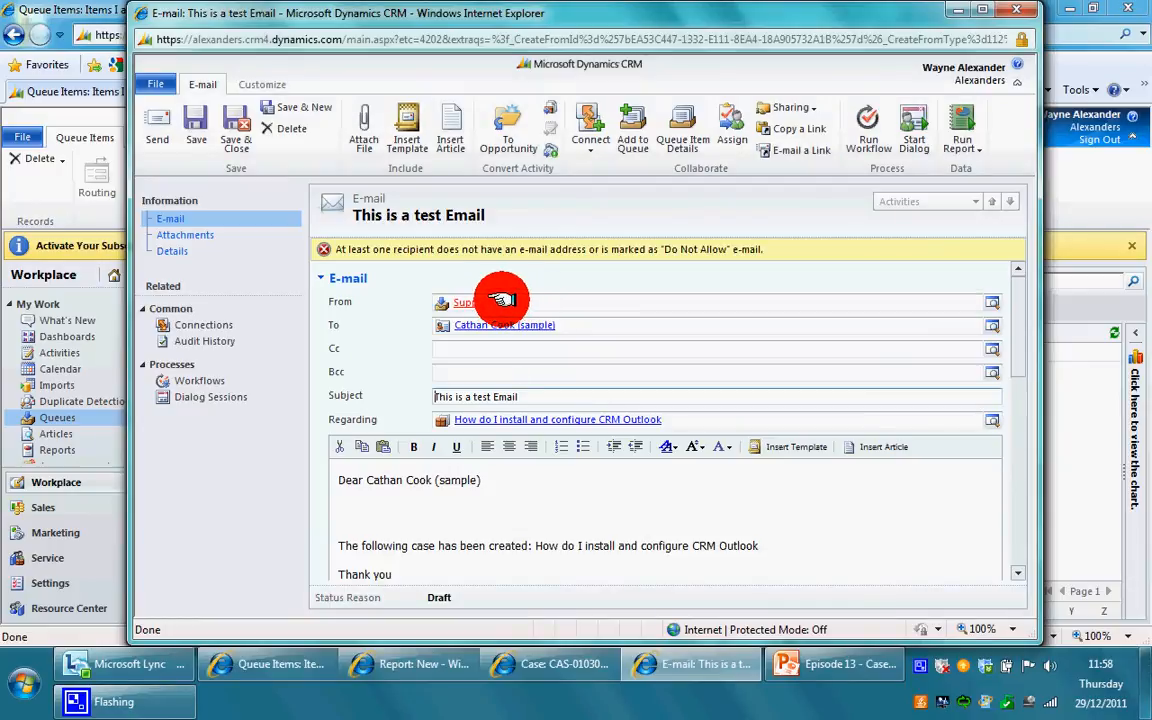
Open the Support queue from the e-mail's From field, enter the queue's e-mail address, and save and close it
click(511, 301)
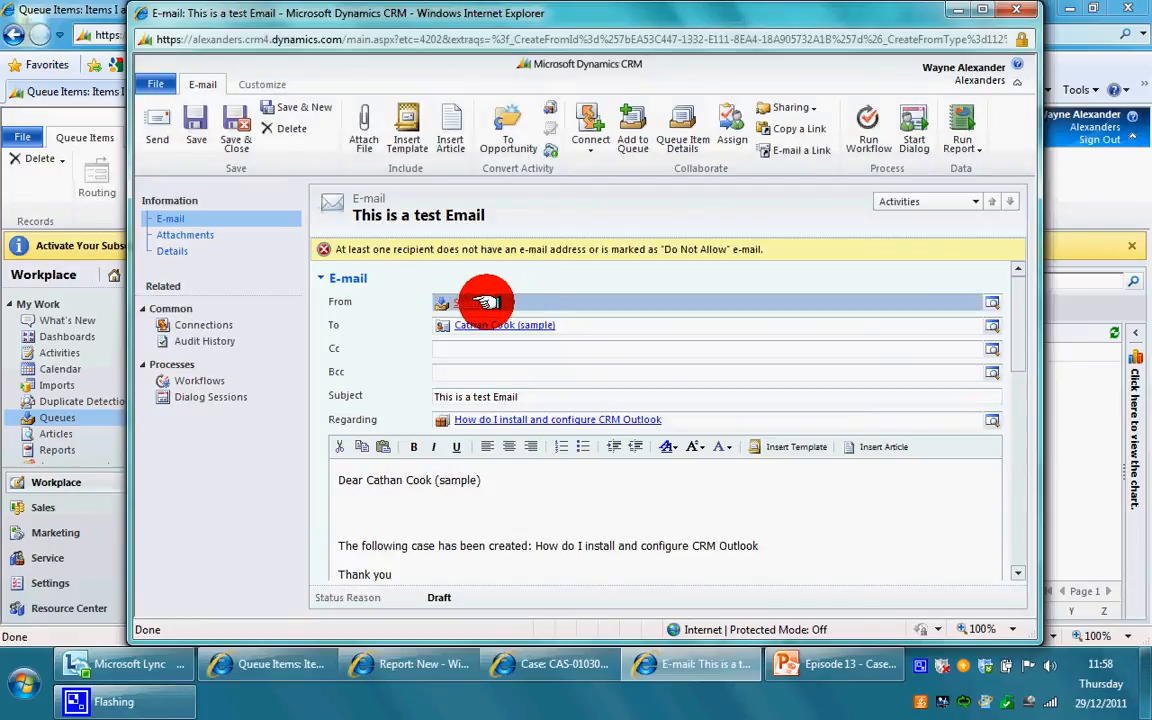
click(496, 301)
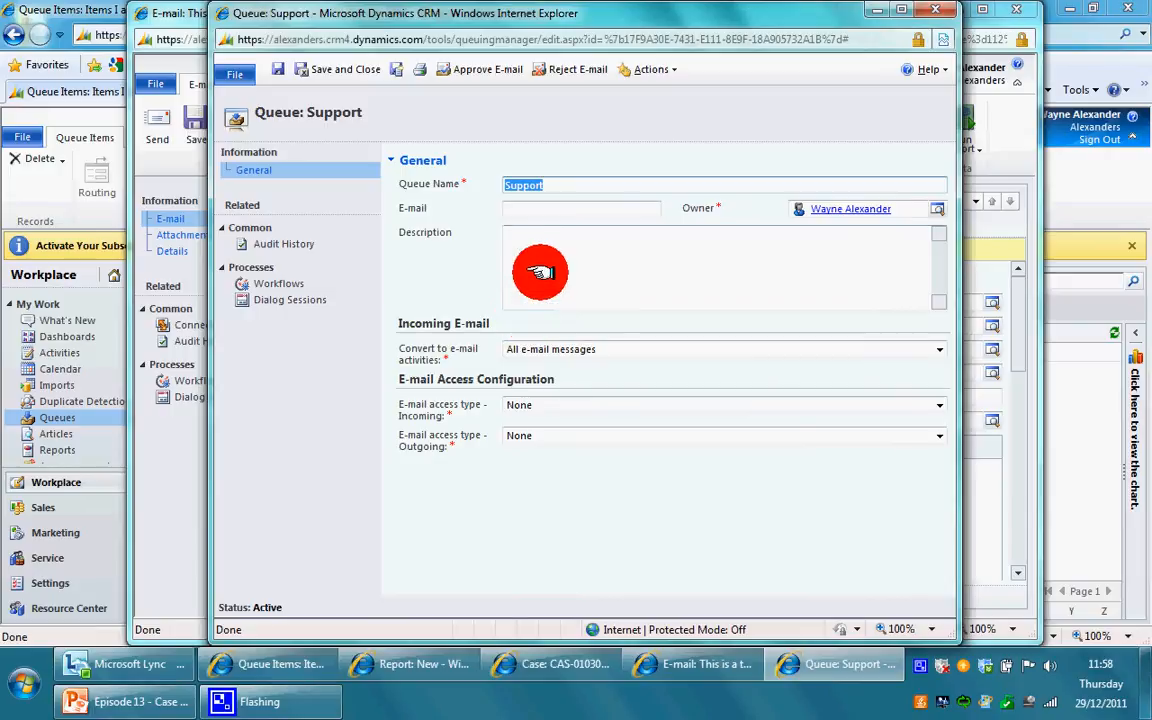
click(524, 210)
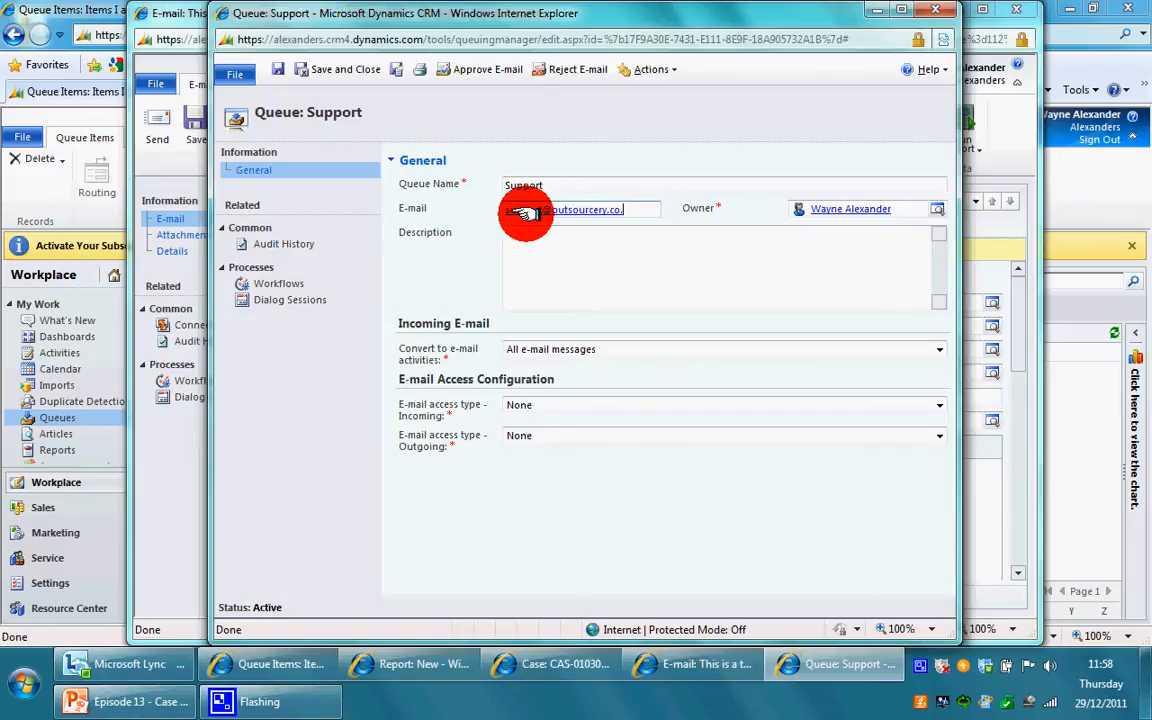
click(330, 68)
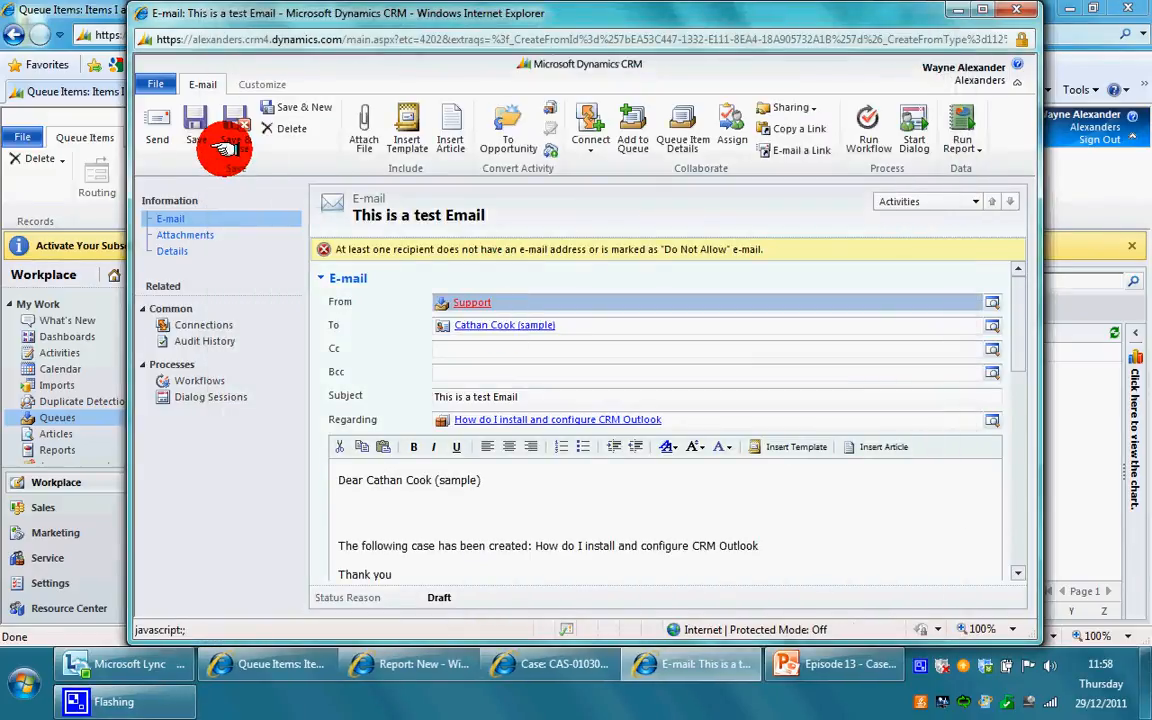
Send the pending e-mail and resolve the case as Problem Solved with the resolution "customer happy with the KBA" and 30 minutes billable time
click(165, 133)
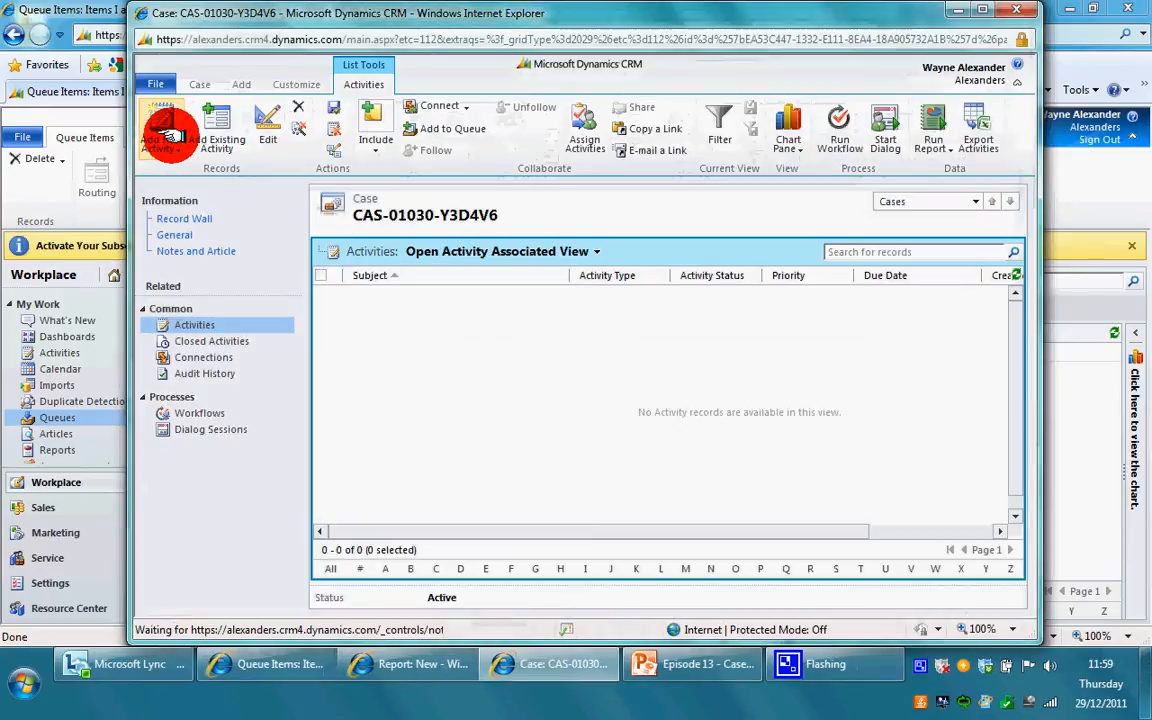
click(176, 234)
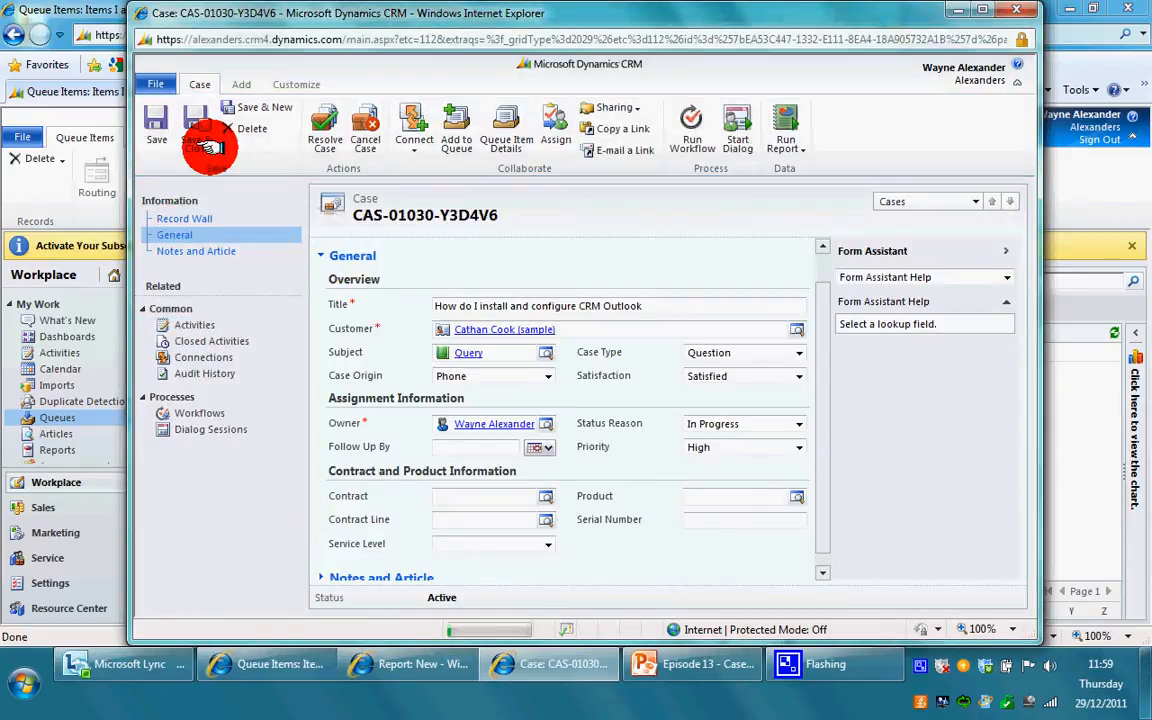
click(312, 142)
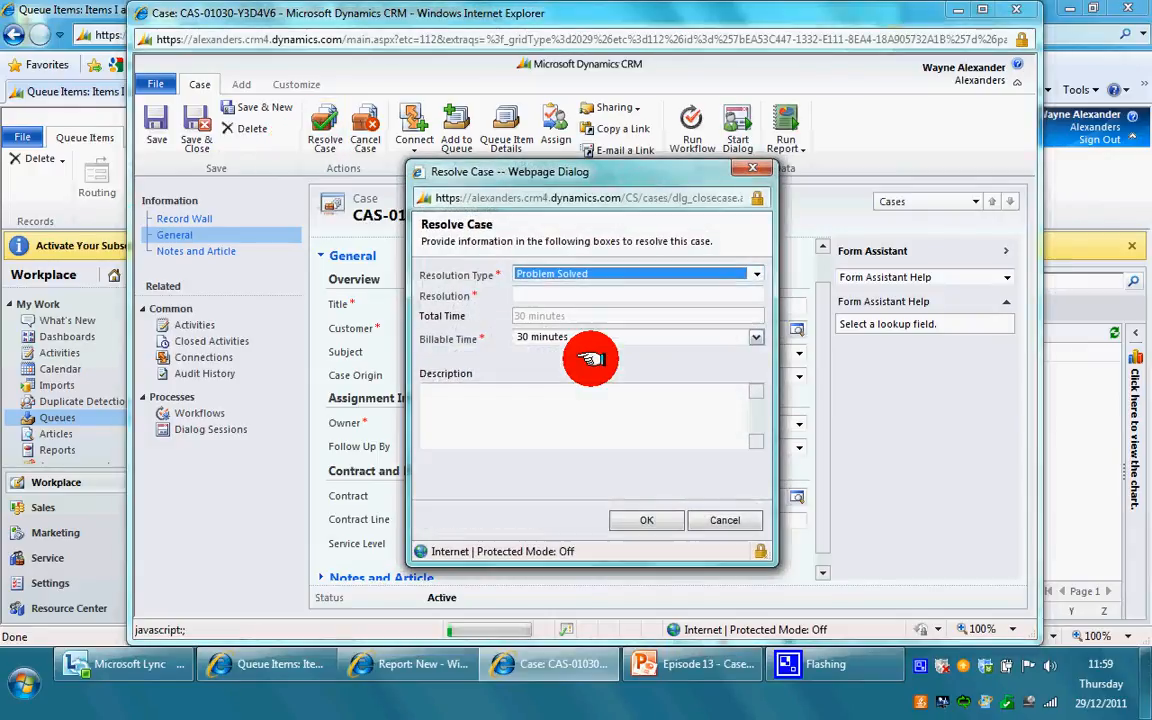
click(742, 271)
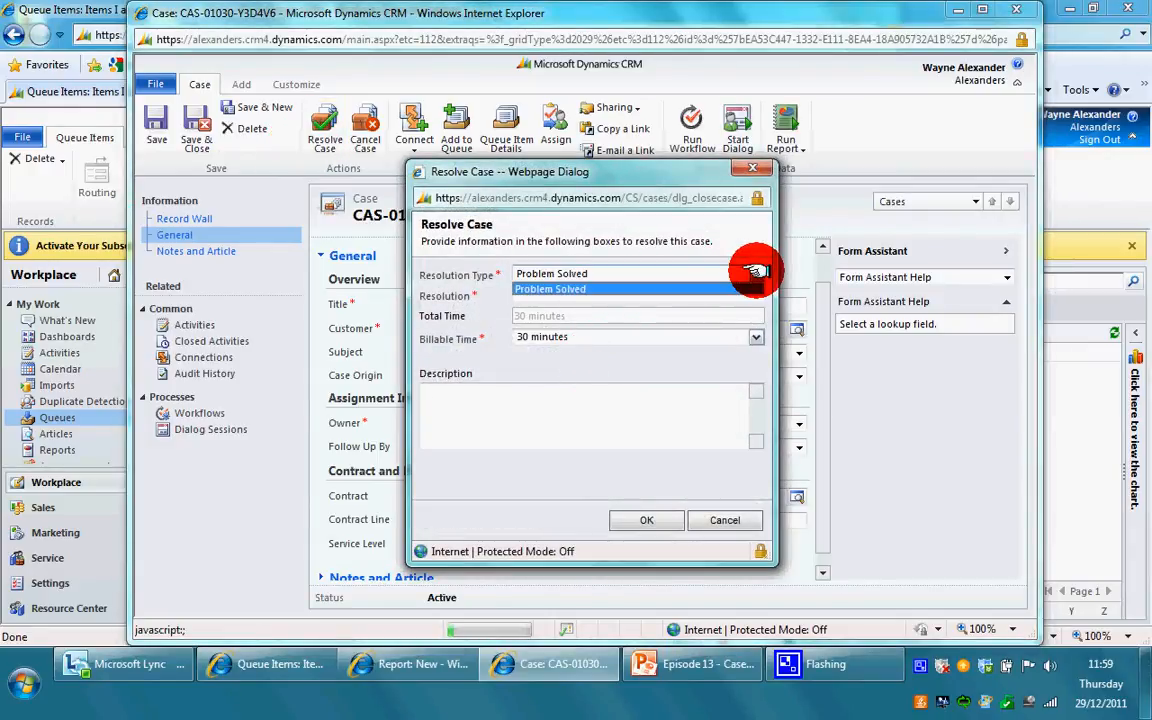
click(664, 290)
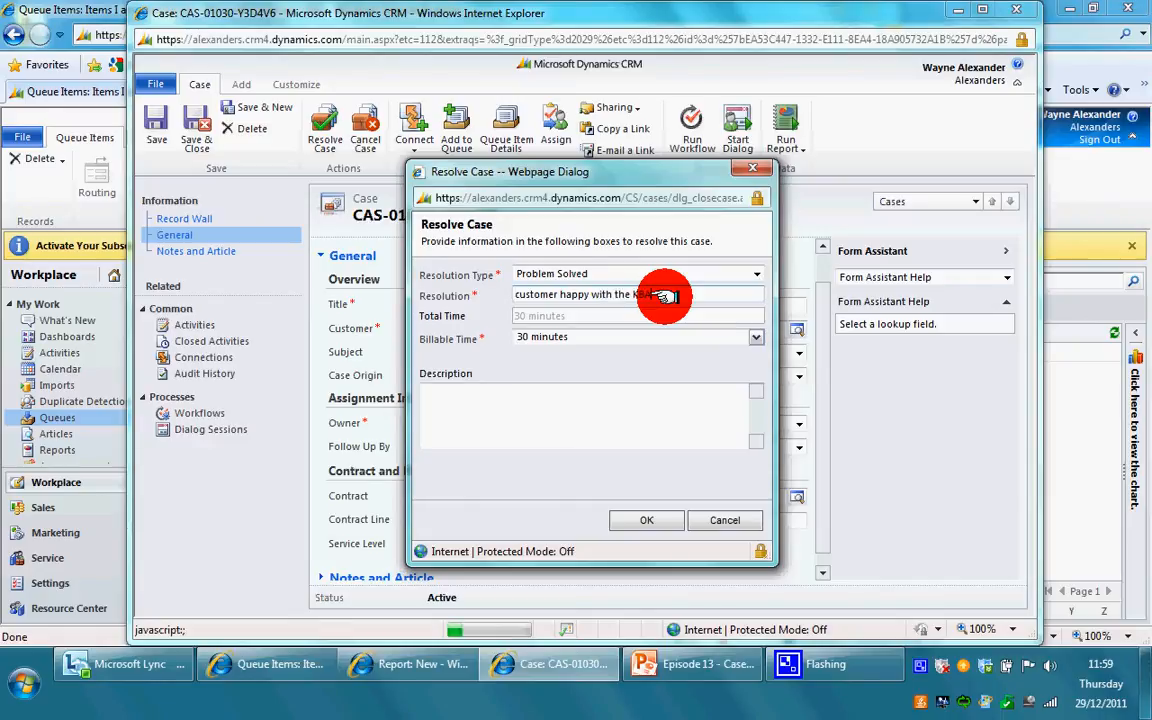
click(648, 519)
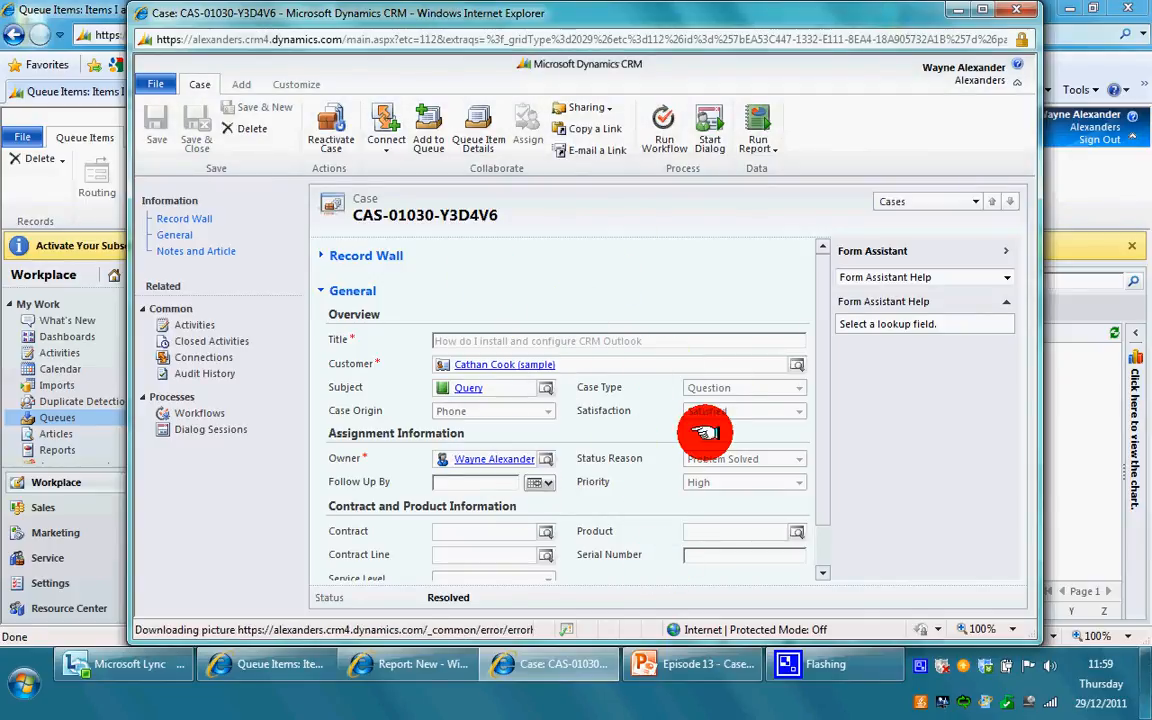
scroll(823, 425, down, 1)
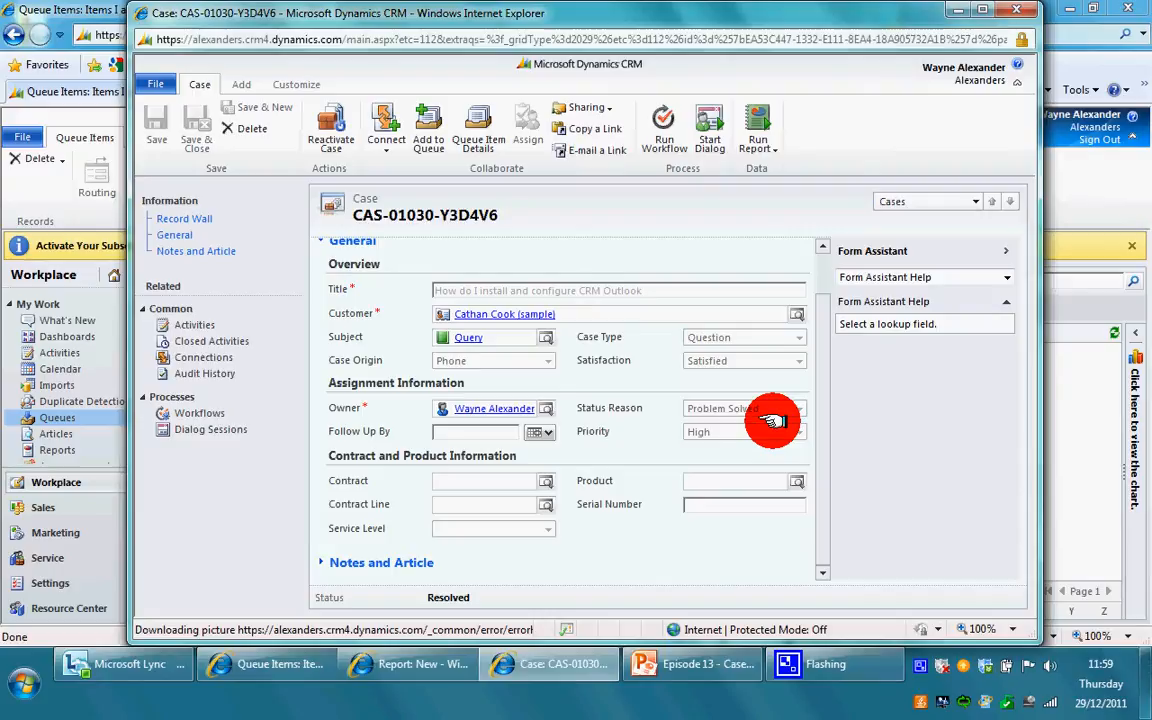
click(340, 143)
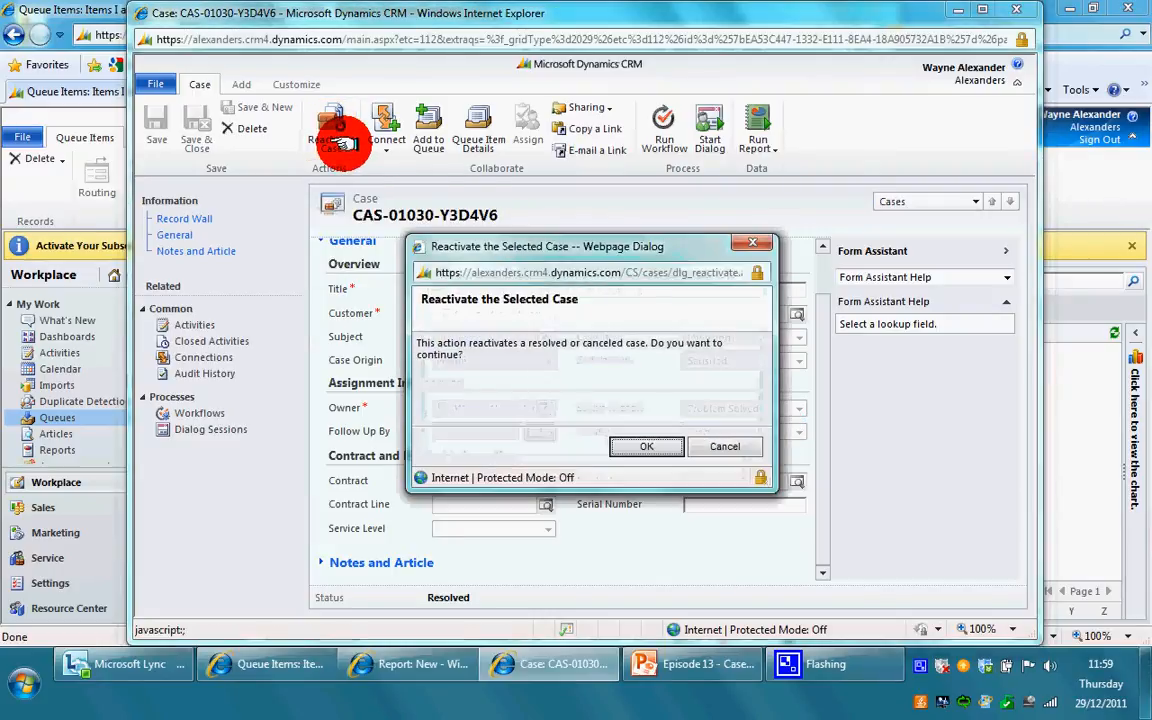
click(716, 443)
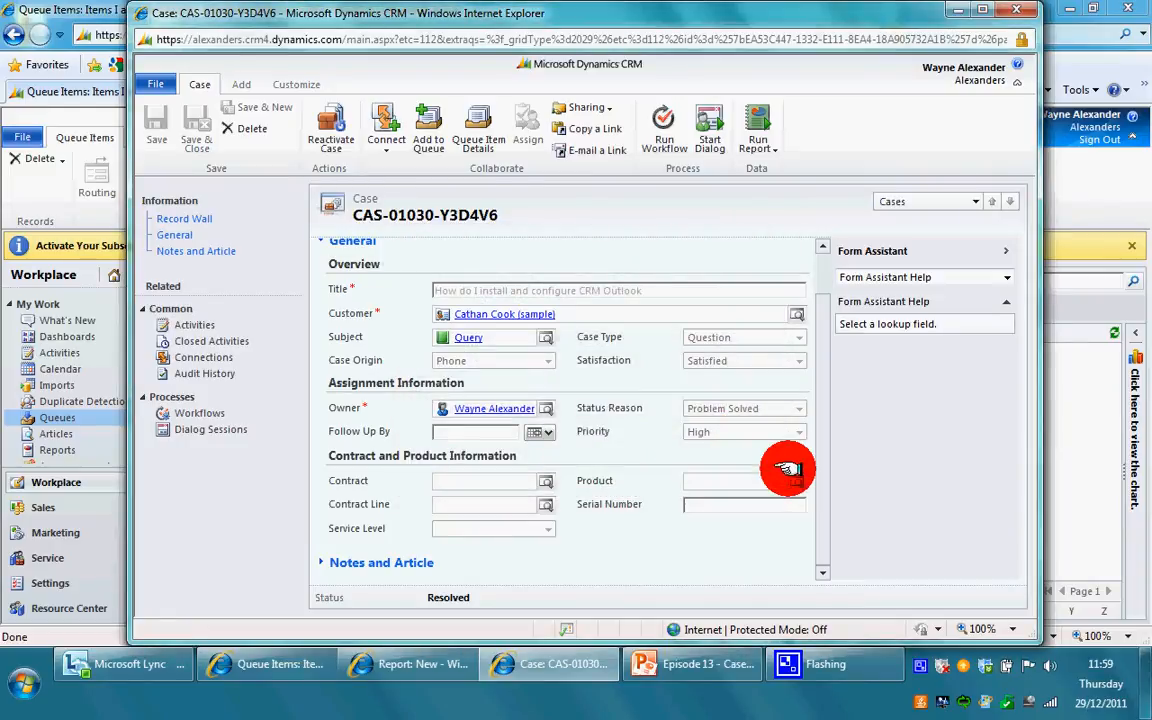
click(160, 84)
mouse_move(200, 106)
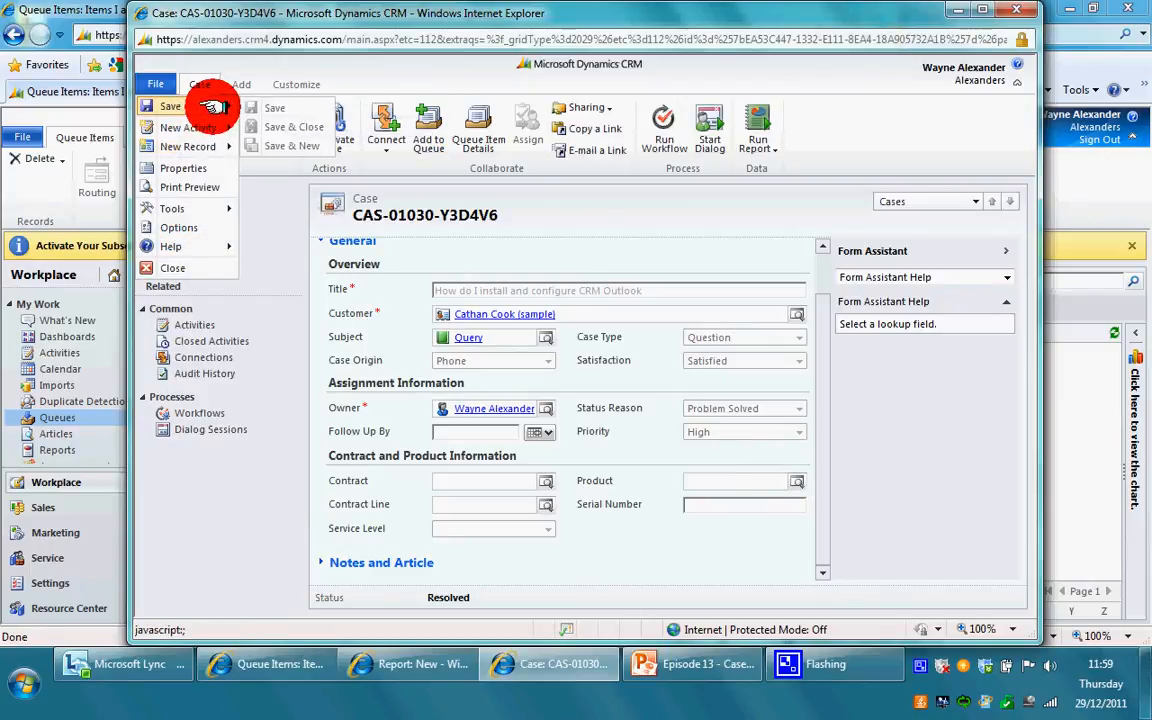
click(416, 61)
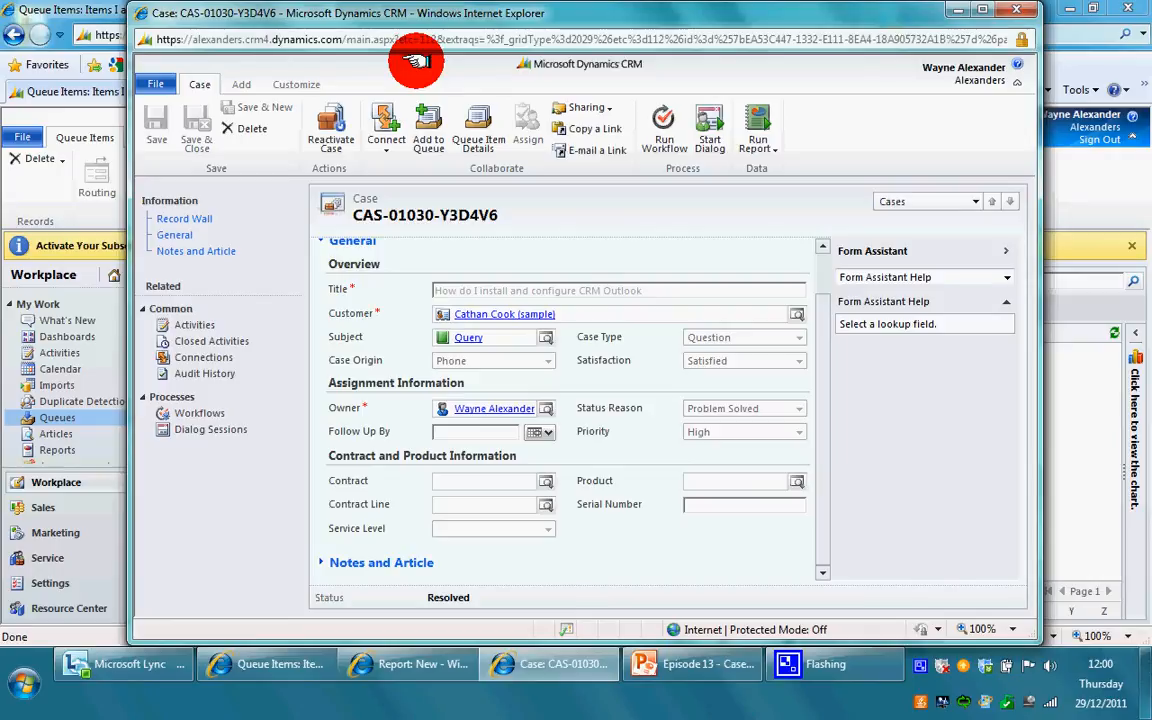
Close the resolved case and open the Cases list in the Service area
click(1017, 10)
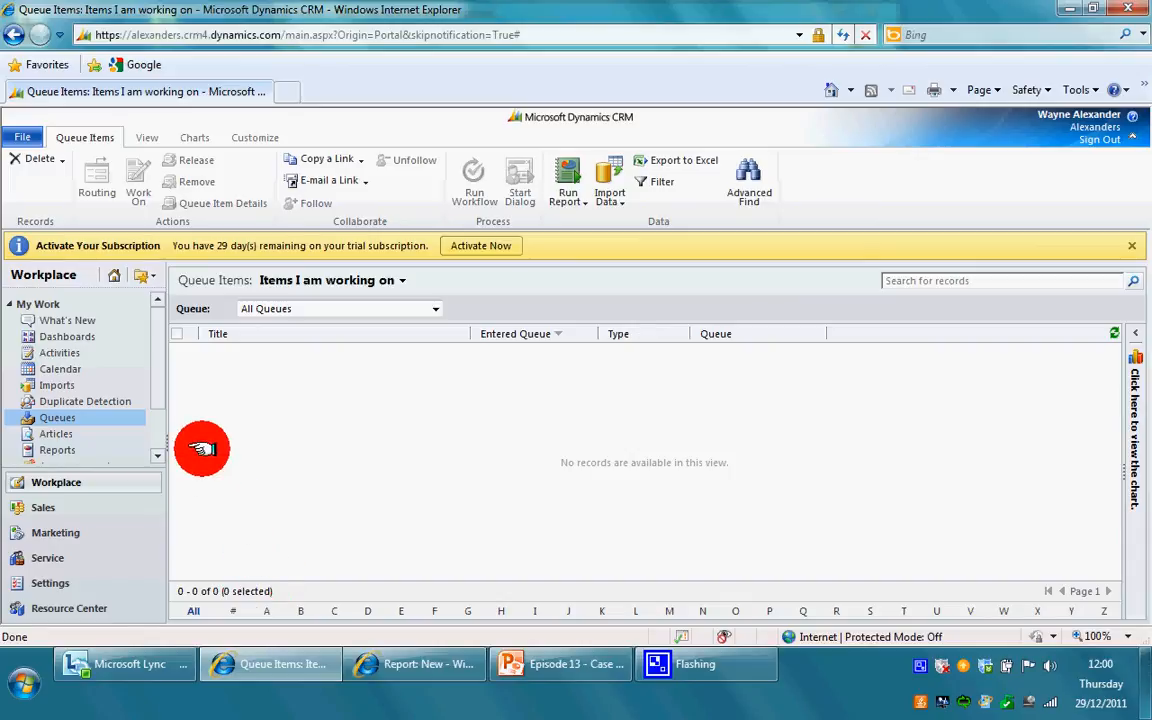
click(96, 552)
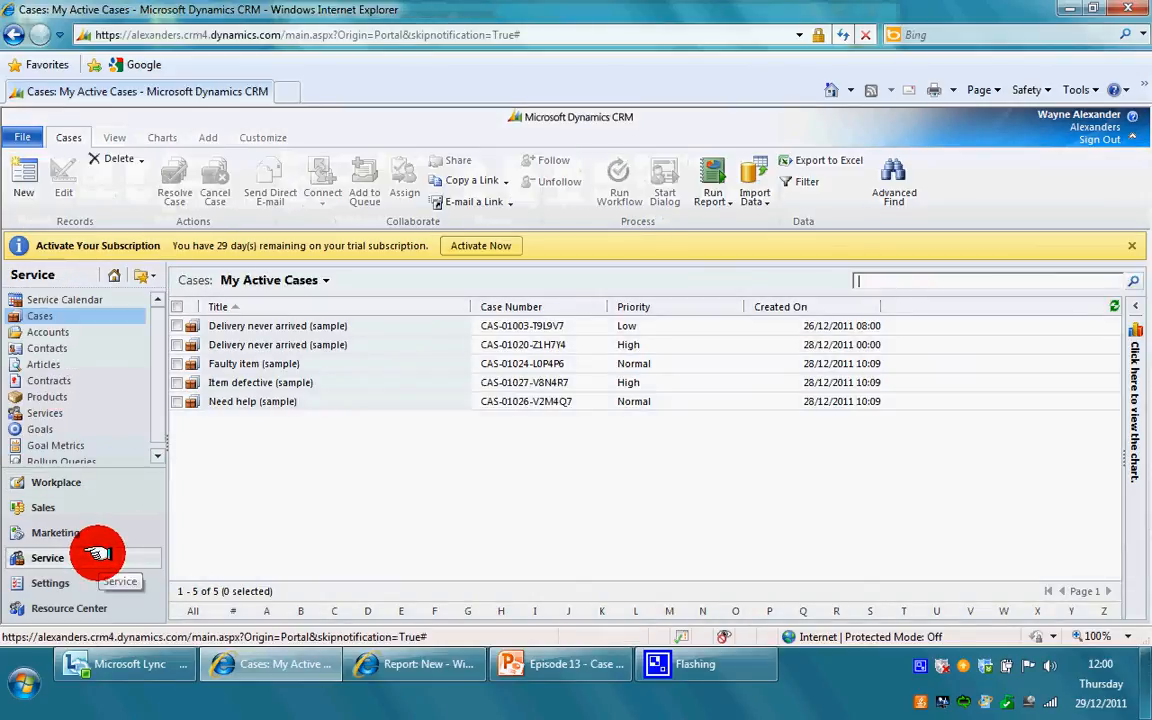
click(77, 315)
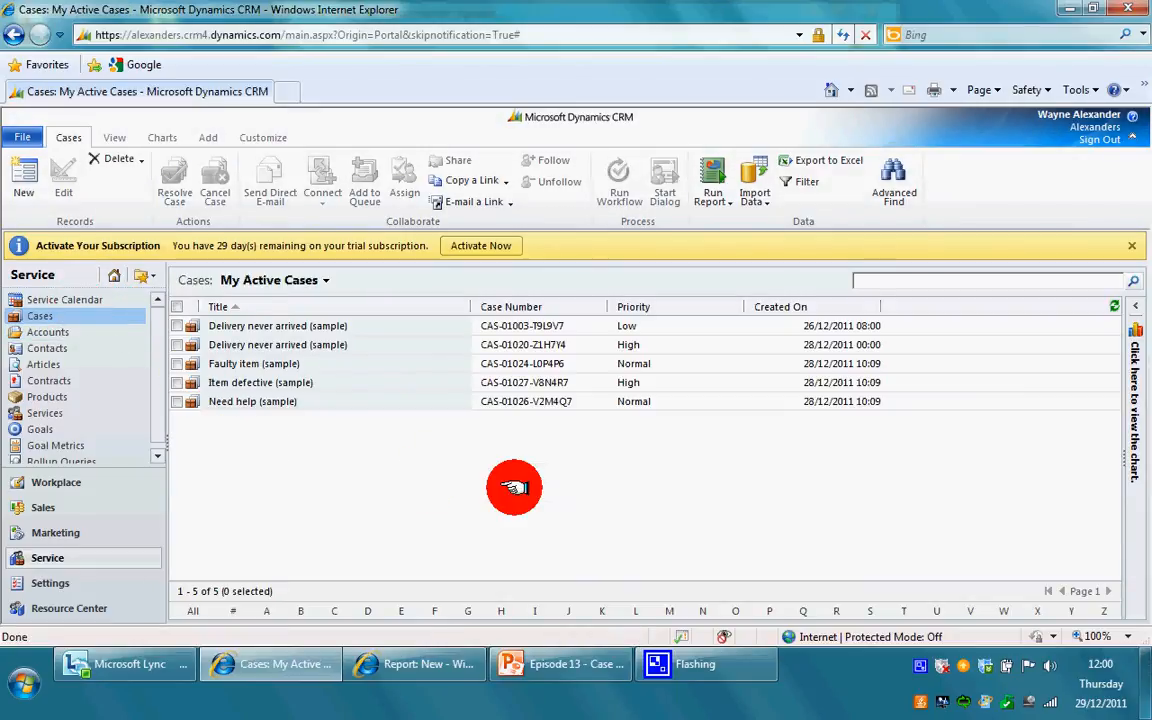
Run the Service Activity Volume report showing Activity Duration grouped by Month, and close the report
click(718, 195)
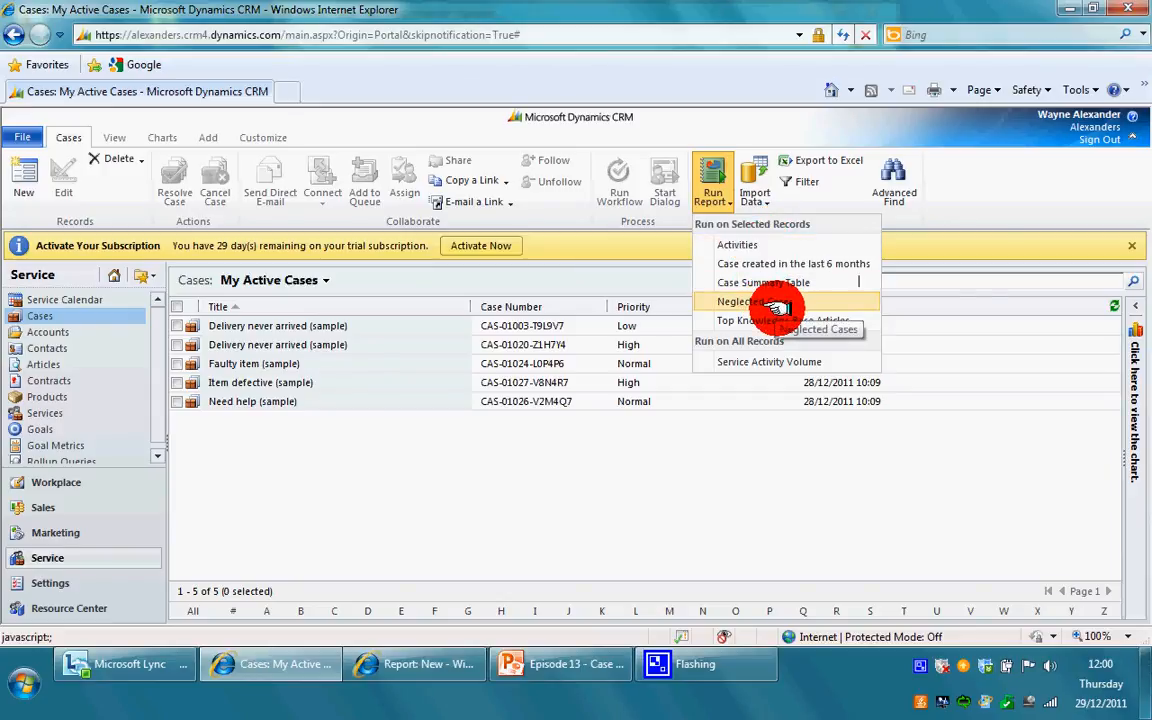
click(780, 362)
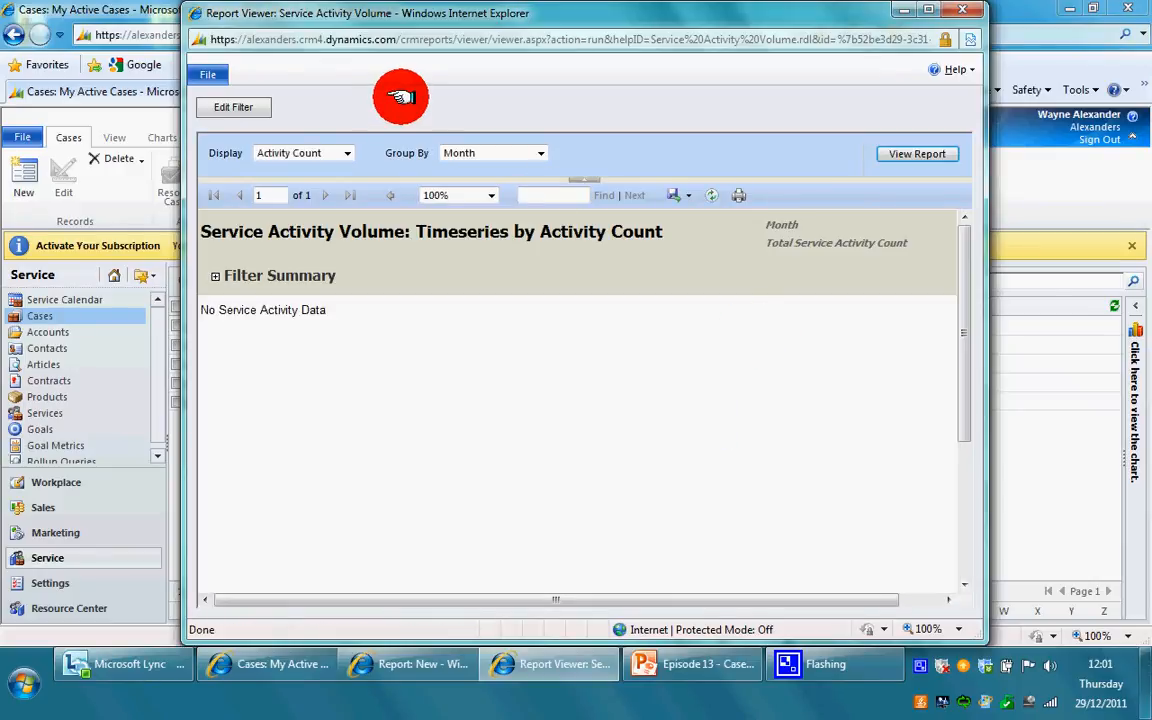
click(346, 153)
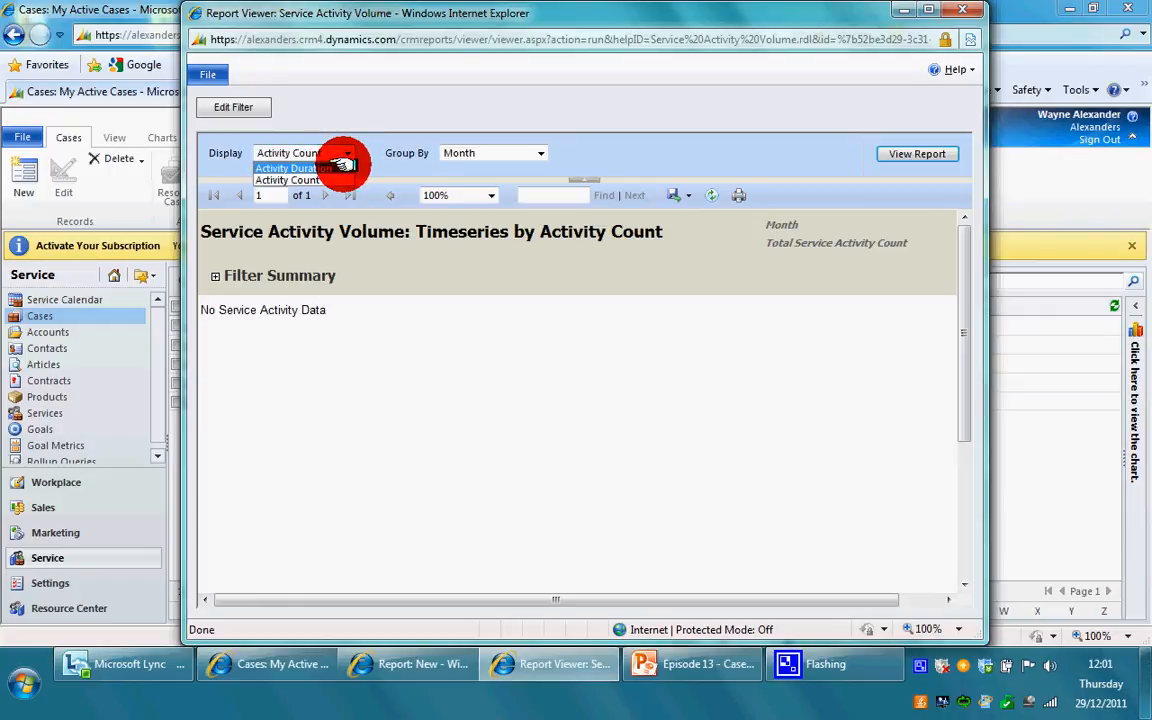
click(330, 168)
click(541, 154)
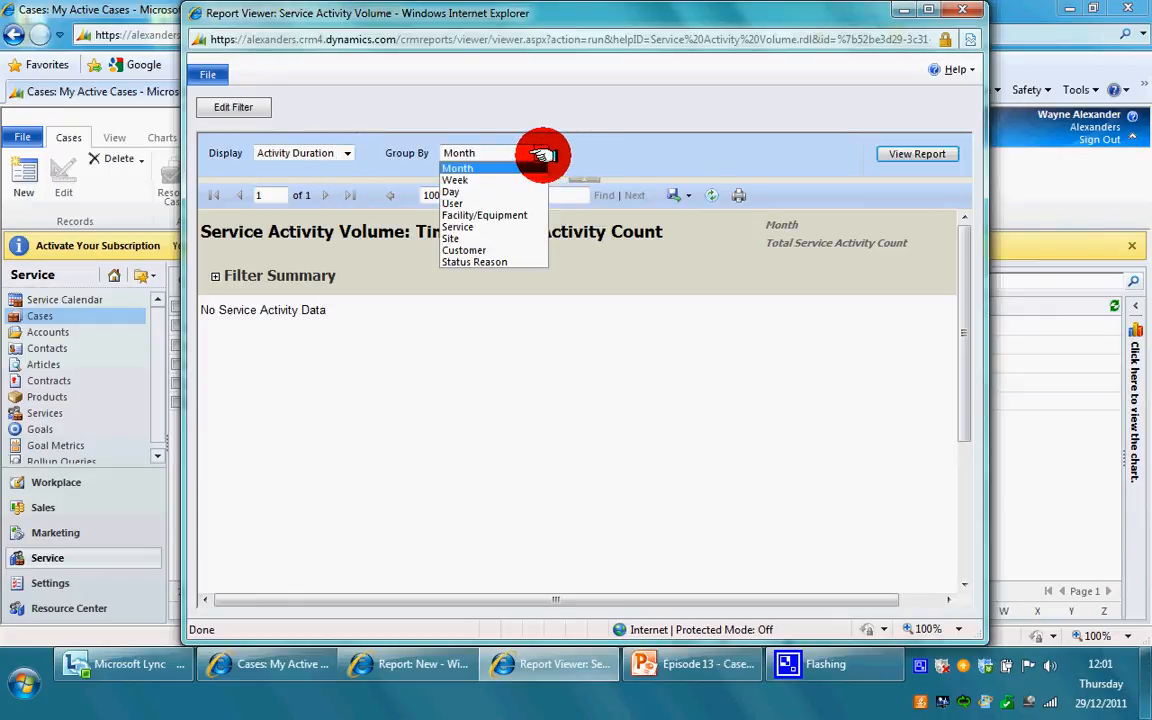
click(527, 168)
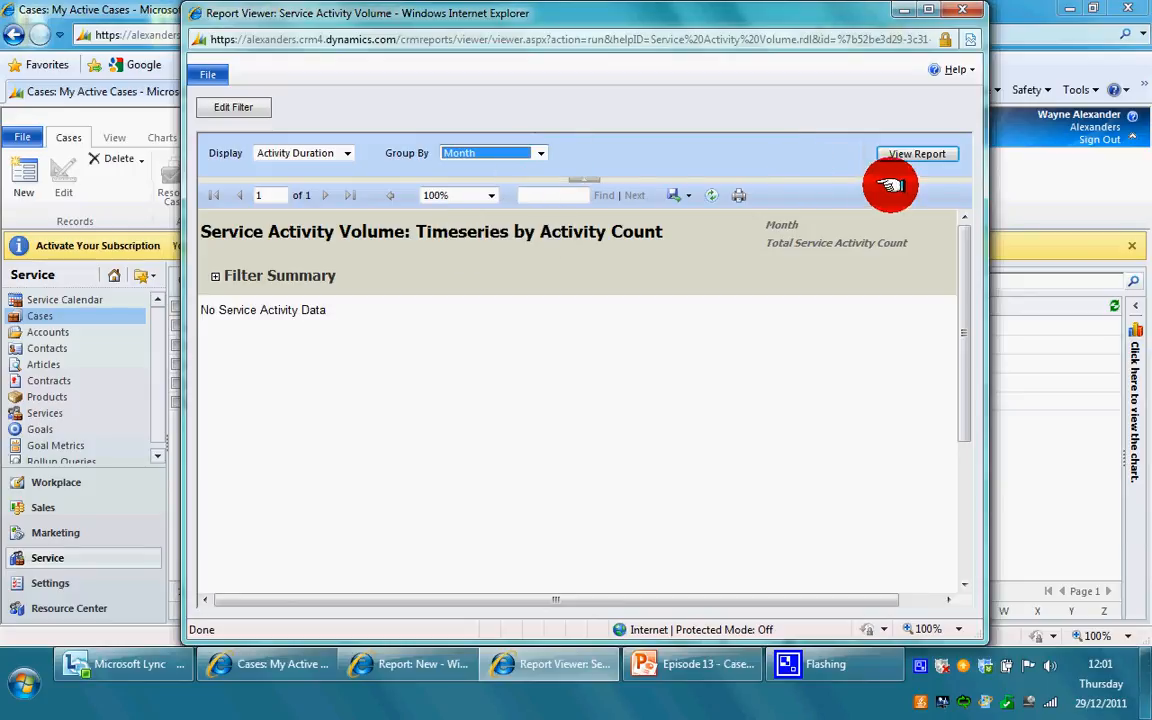
click(902, 156)
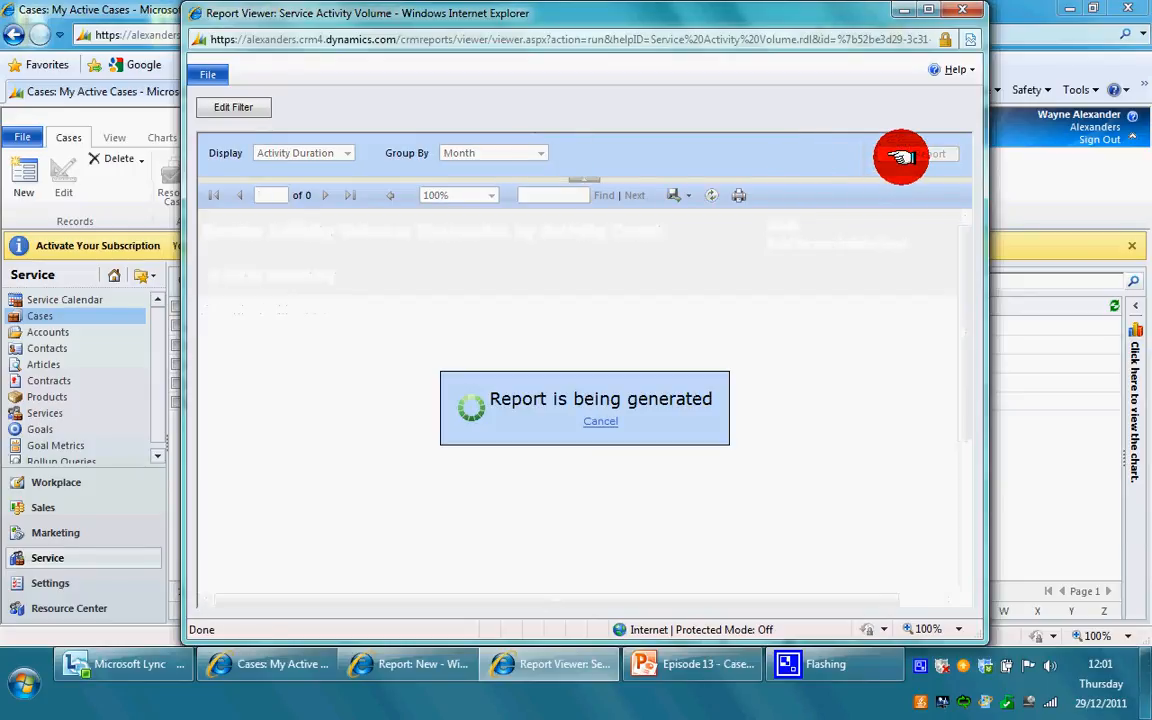
click(336, 153)
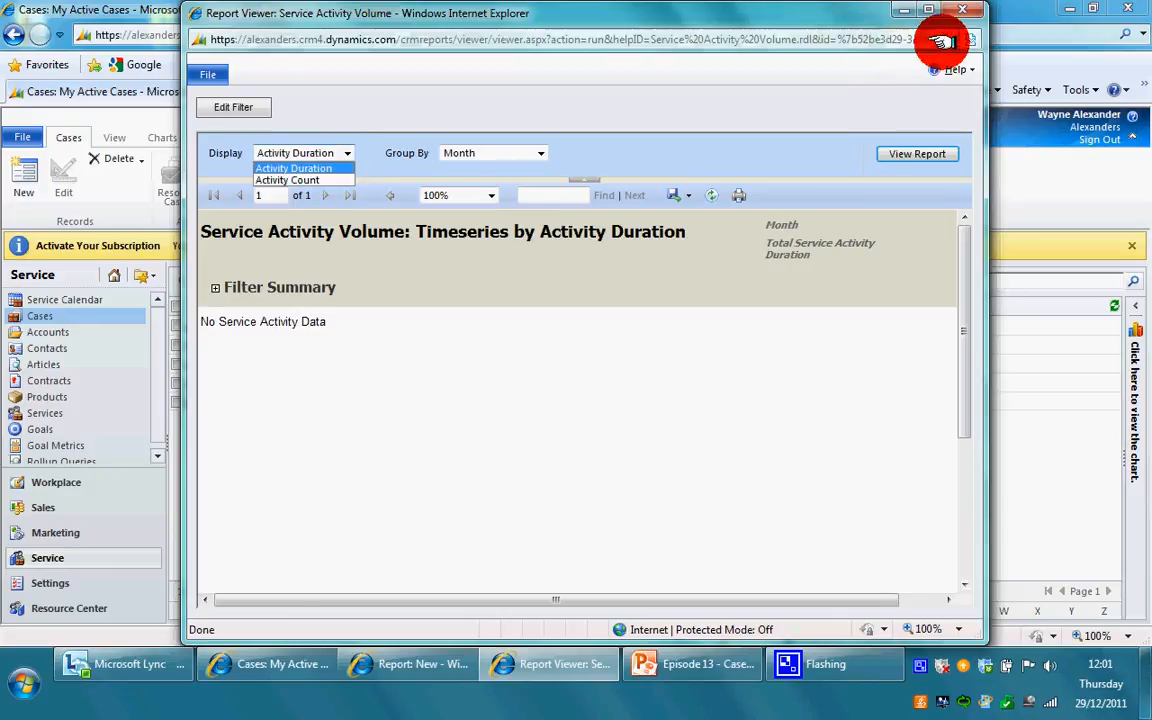
click(962, 9)
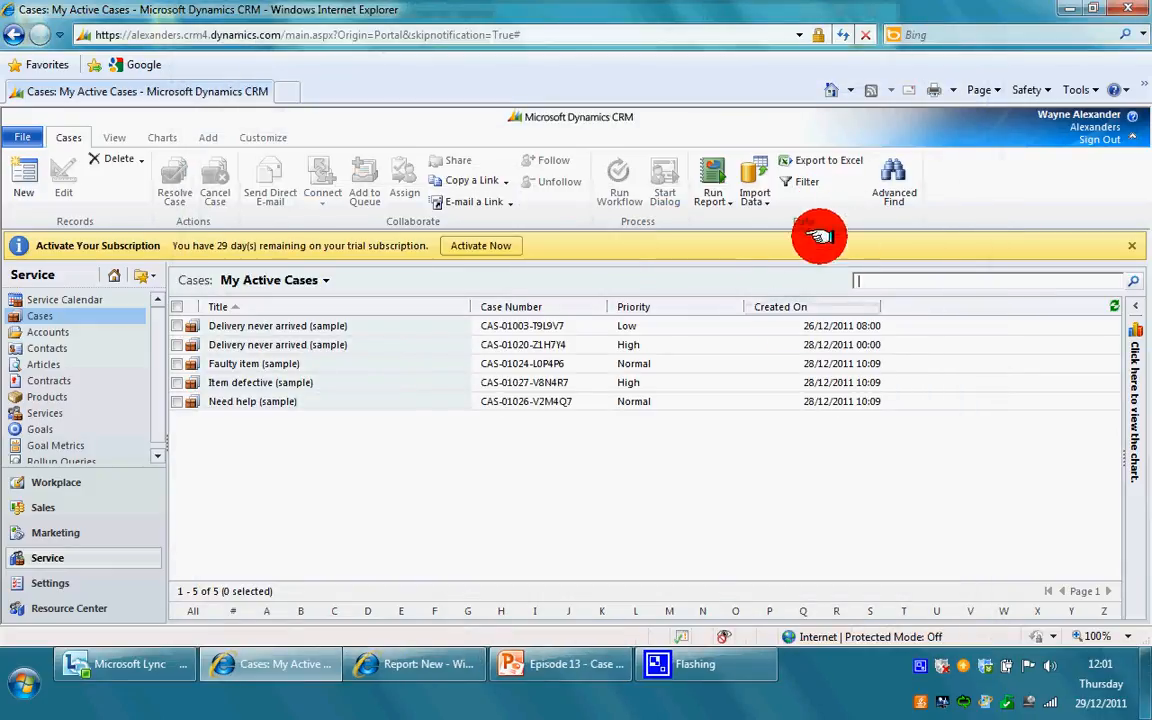
Switch the case list to the Active Cases view and select all of its cases
click(322, 282)
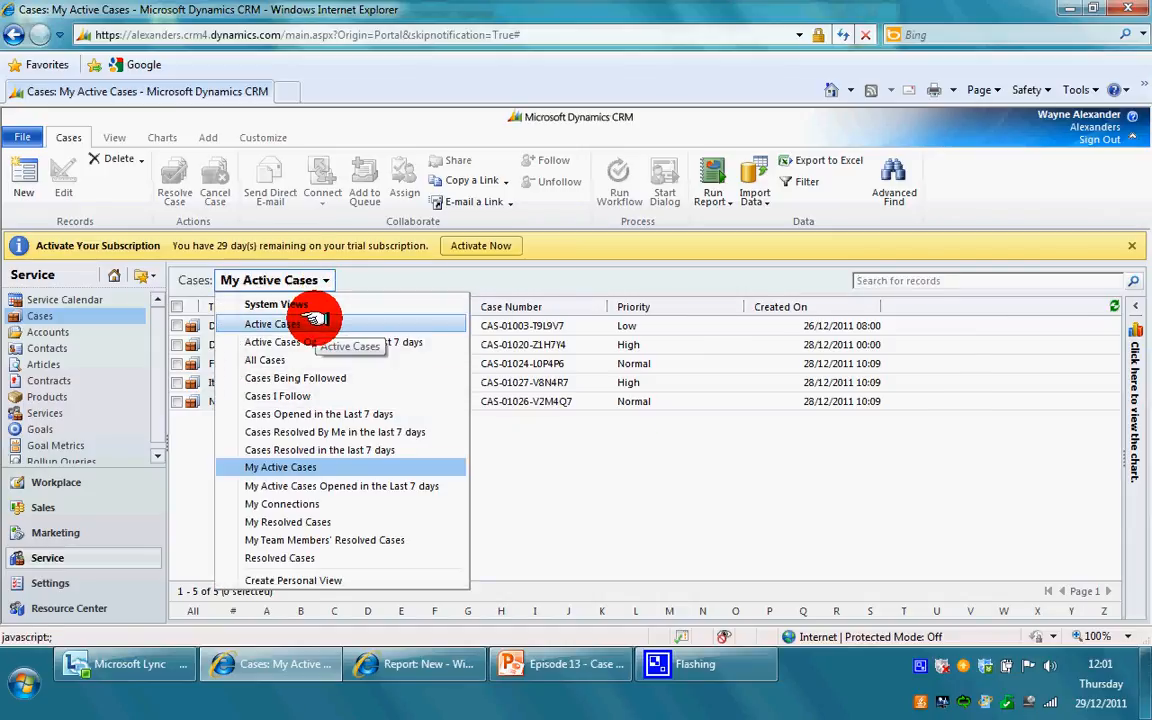
click(313, 320)
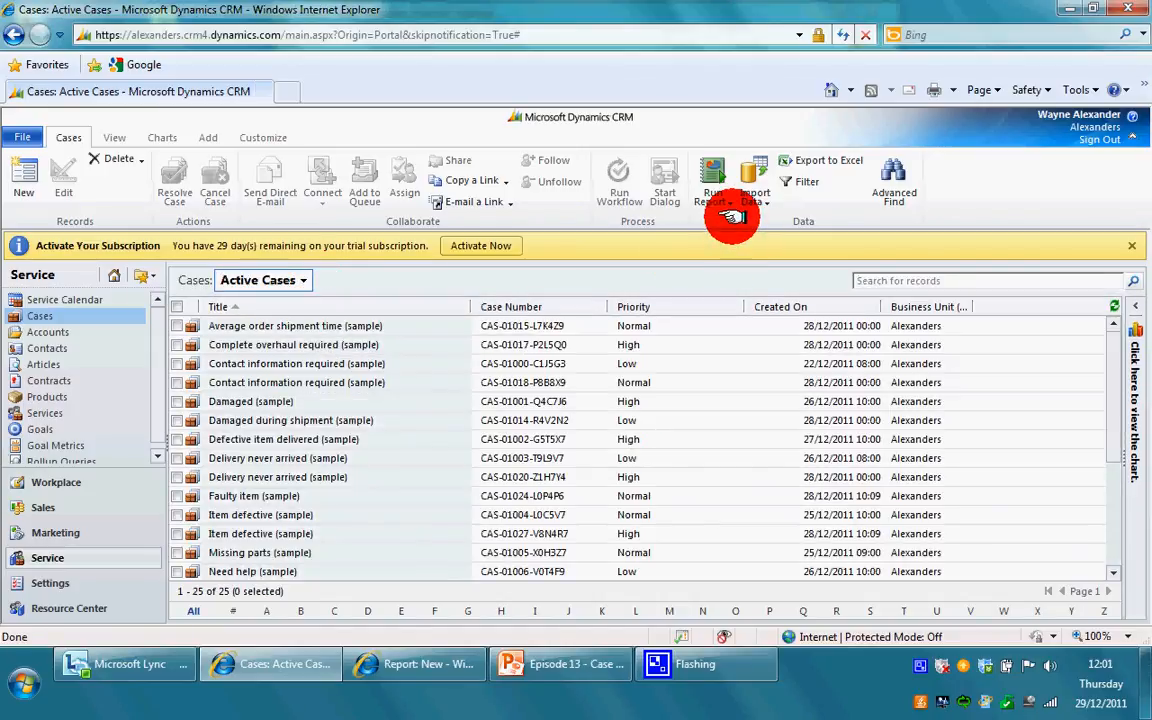
click(722, 200)
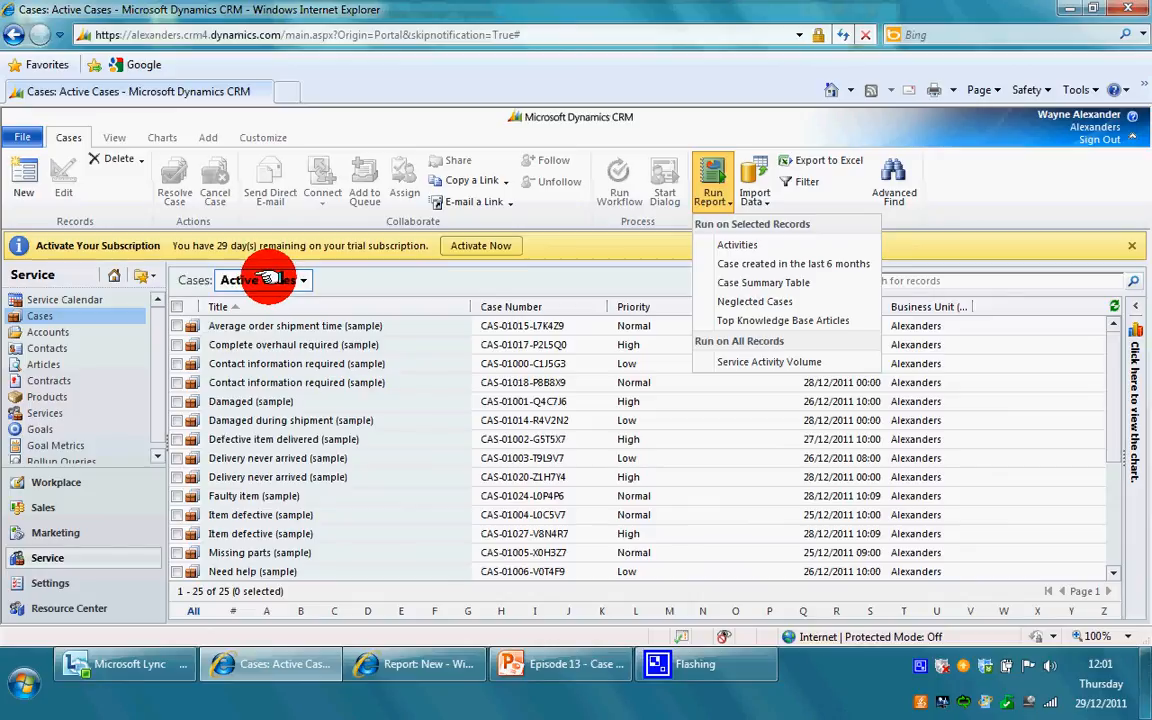
click(355, 288)
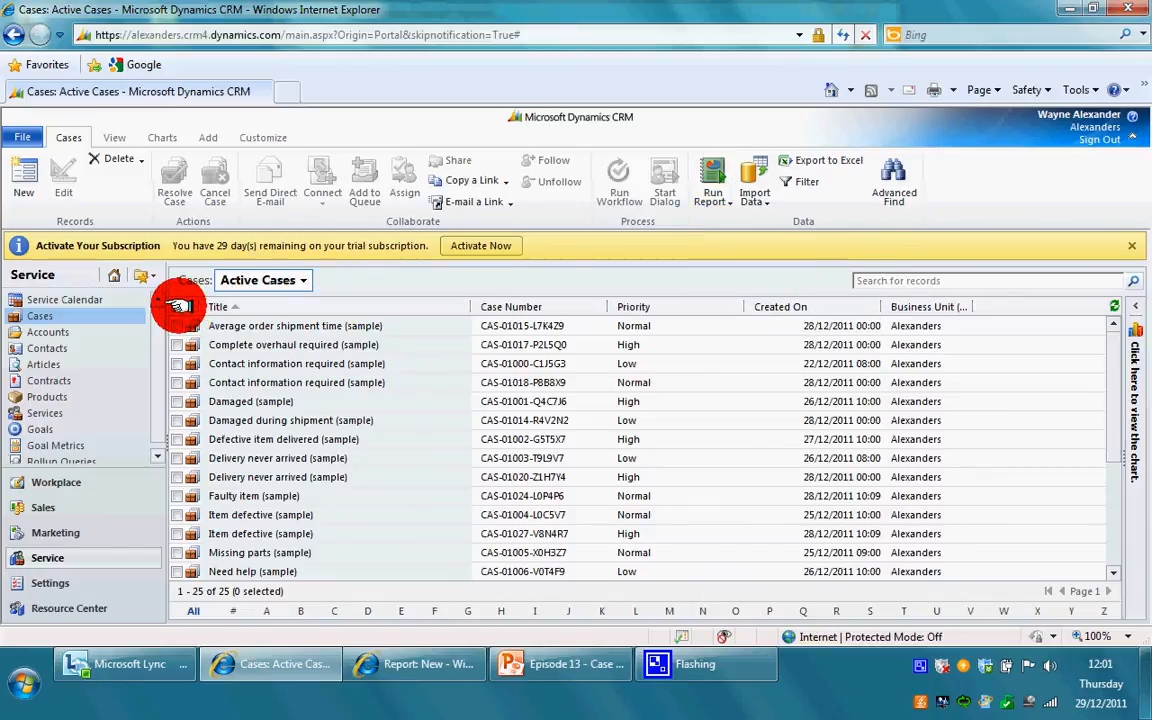
click(176, 306)
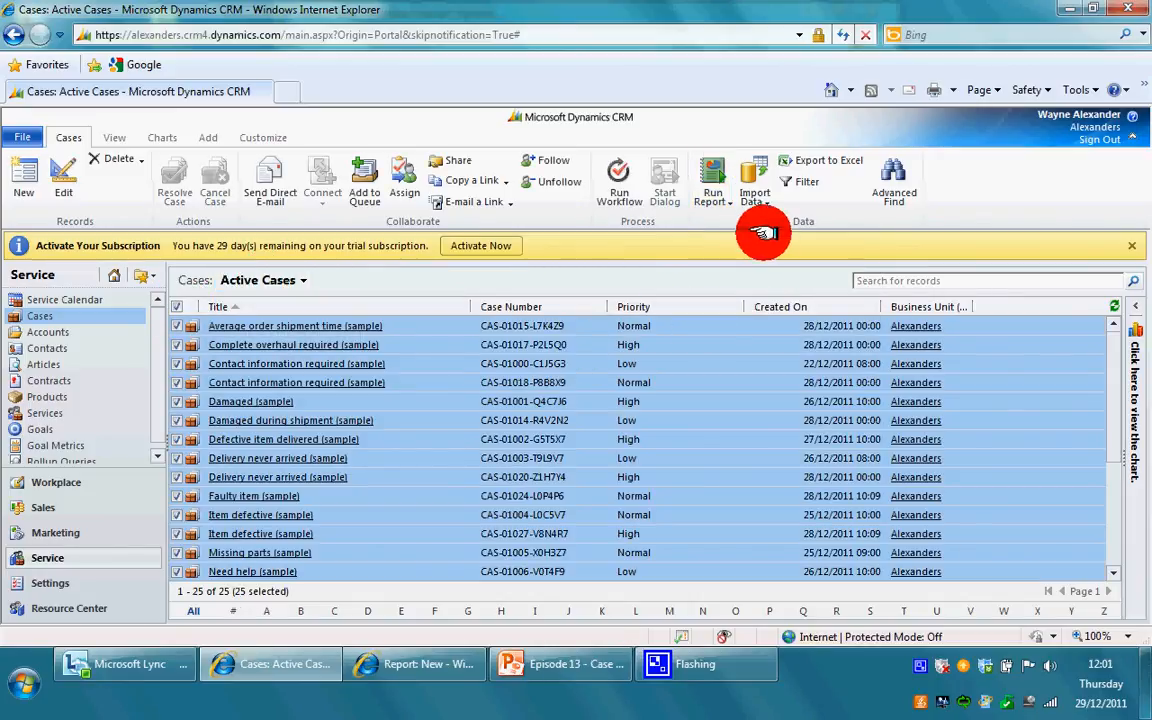
Run the Case Summary Table report on all applicable records, check its First Horizontal Group options, and close the report
click(723, 204)
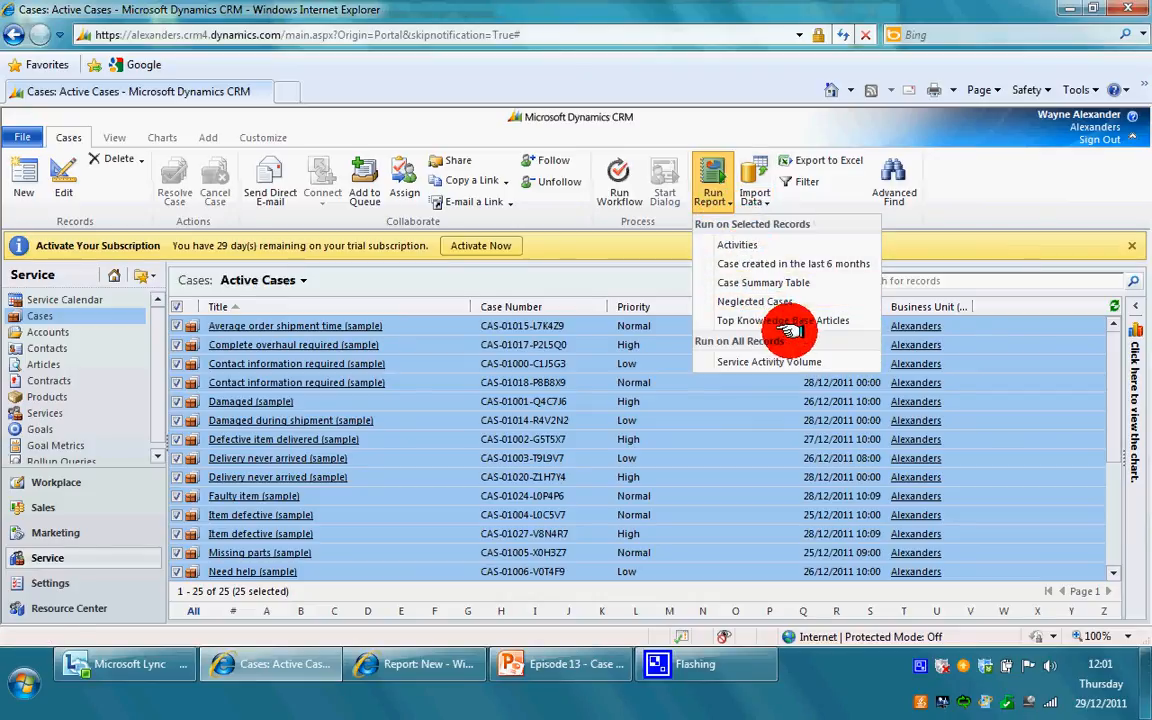
click(778, 282)
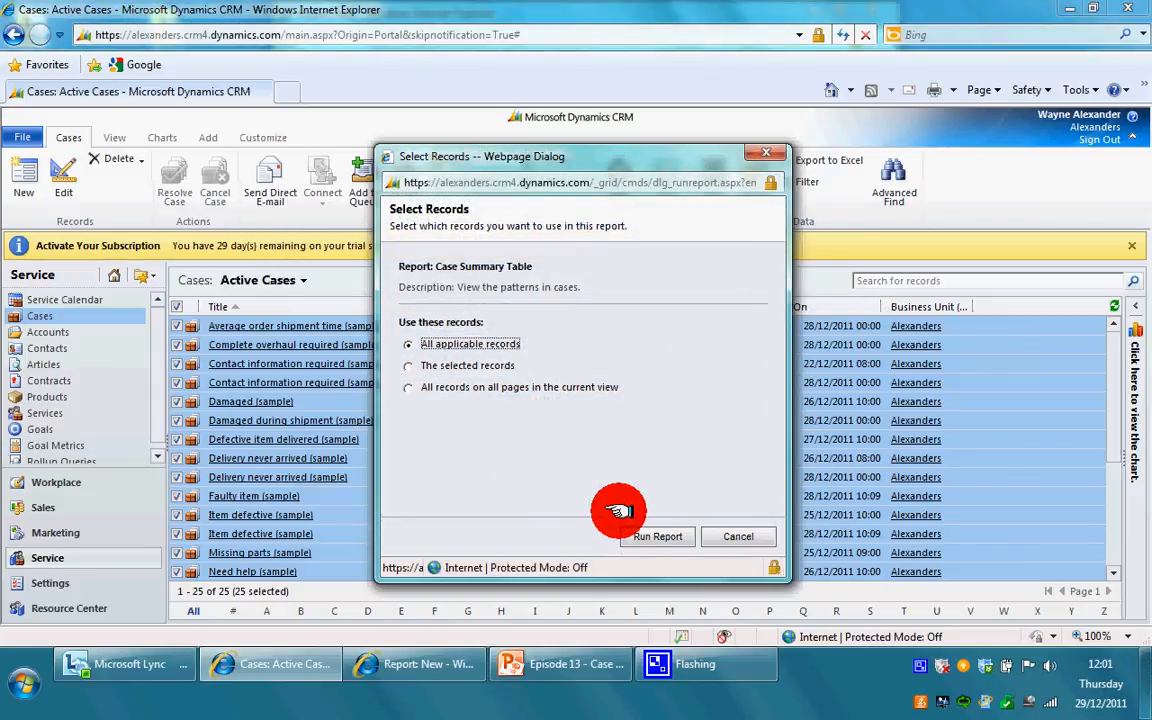
click(643, 530)
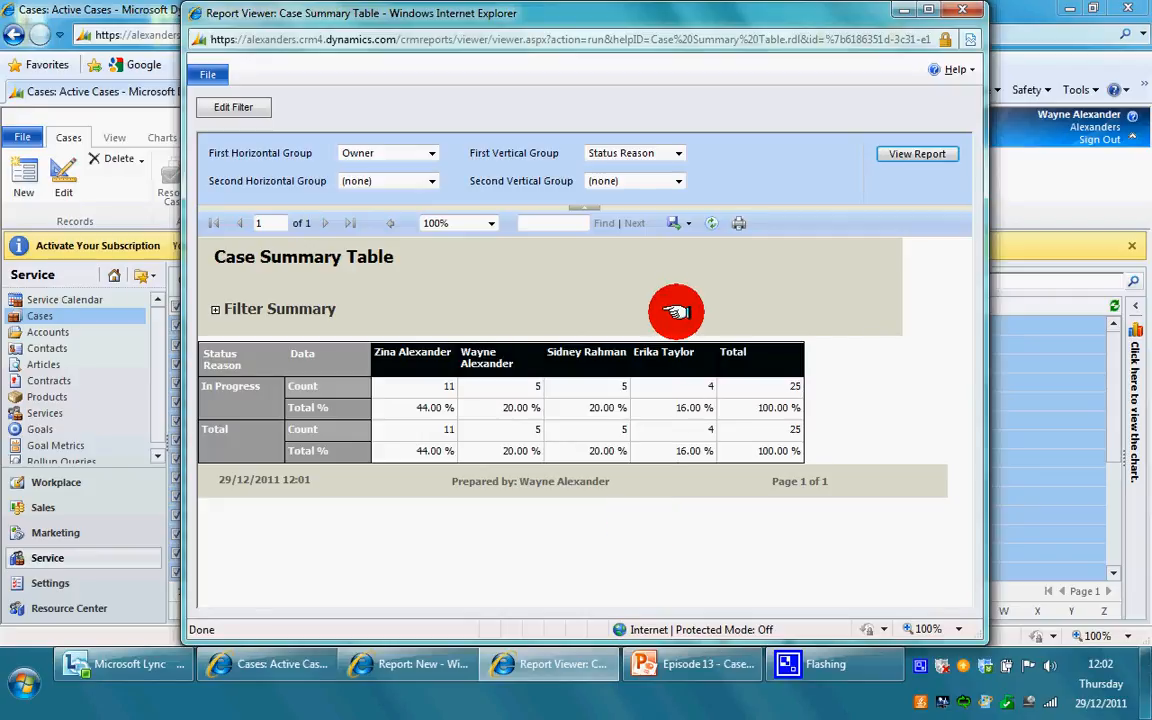
drag(775, 20, 761, 20)
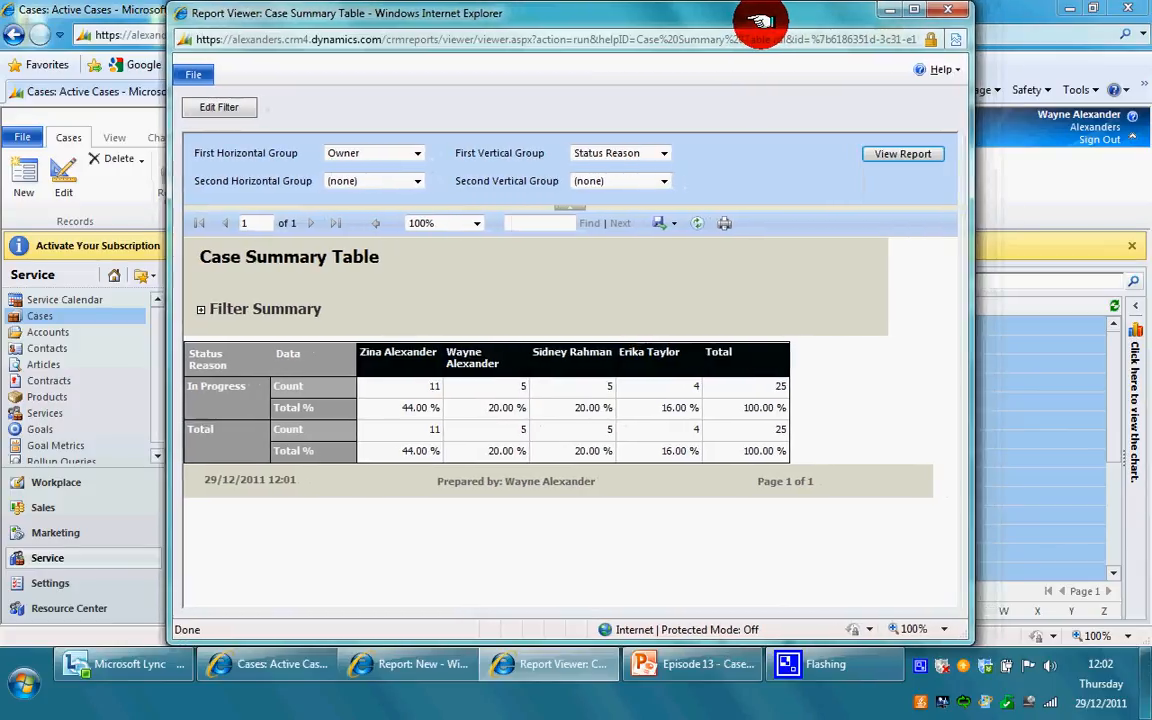
click(416, 153)
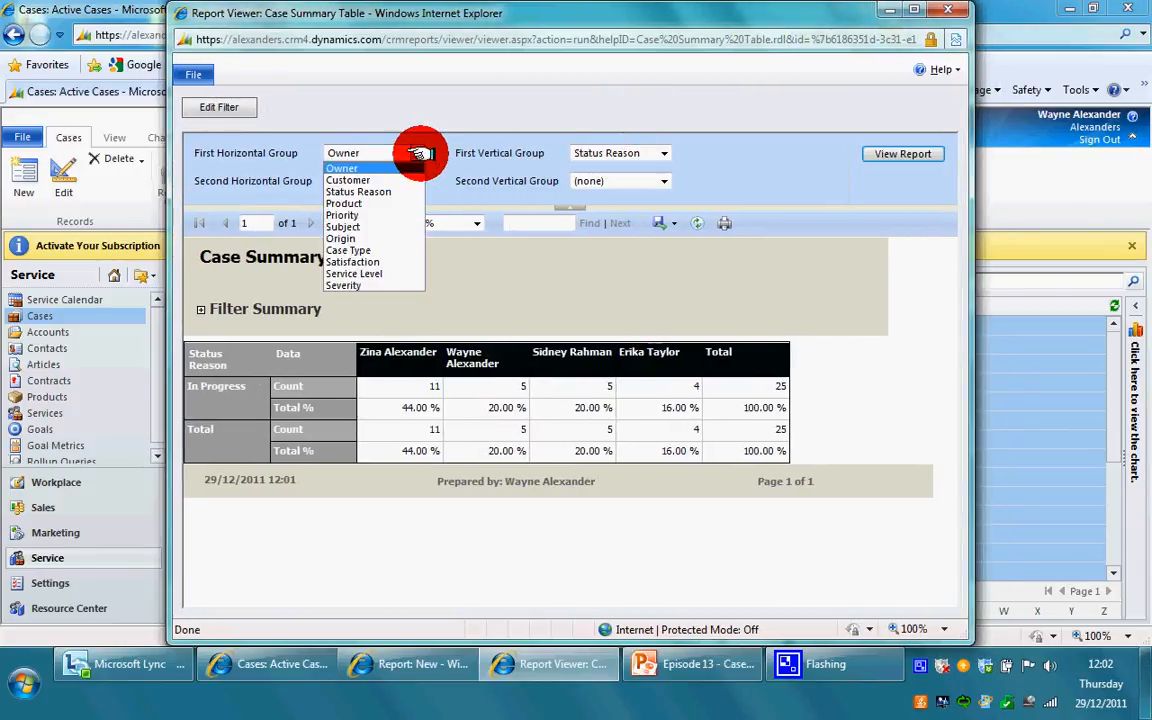
click(457, 157)
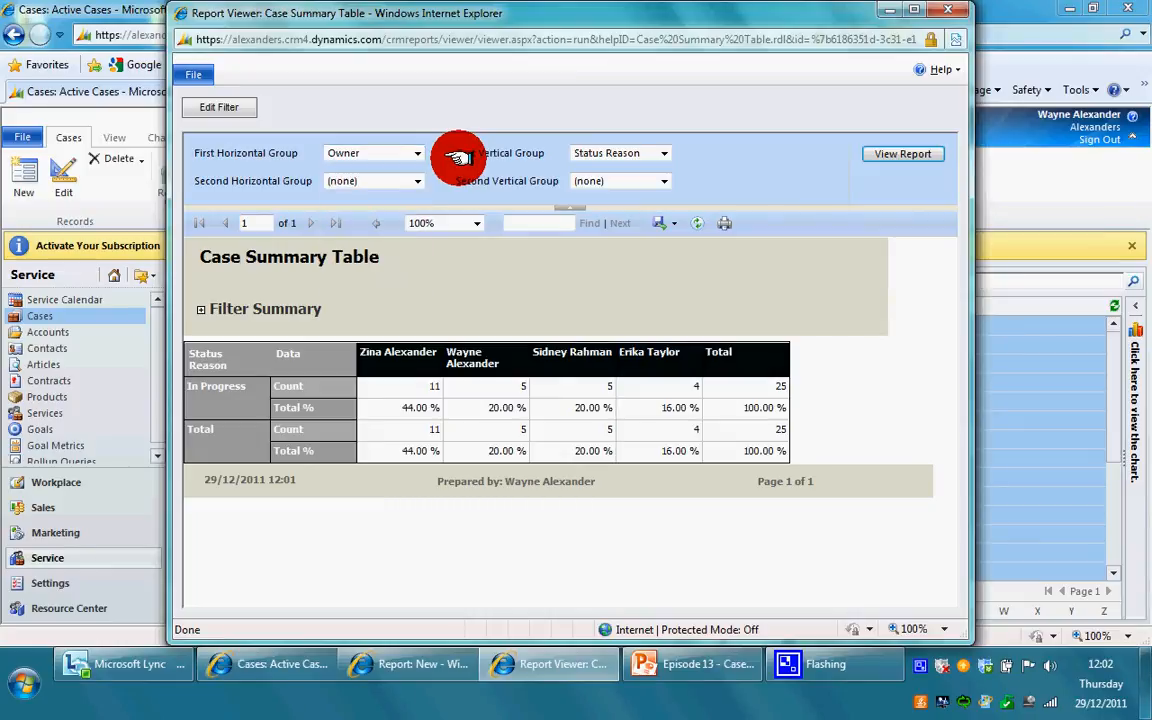
click(947, 10)
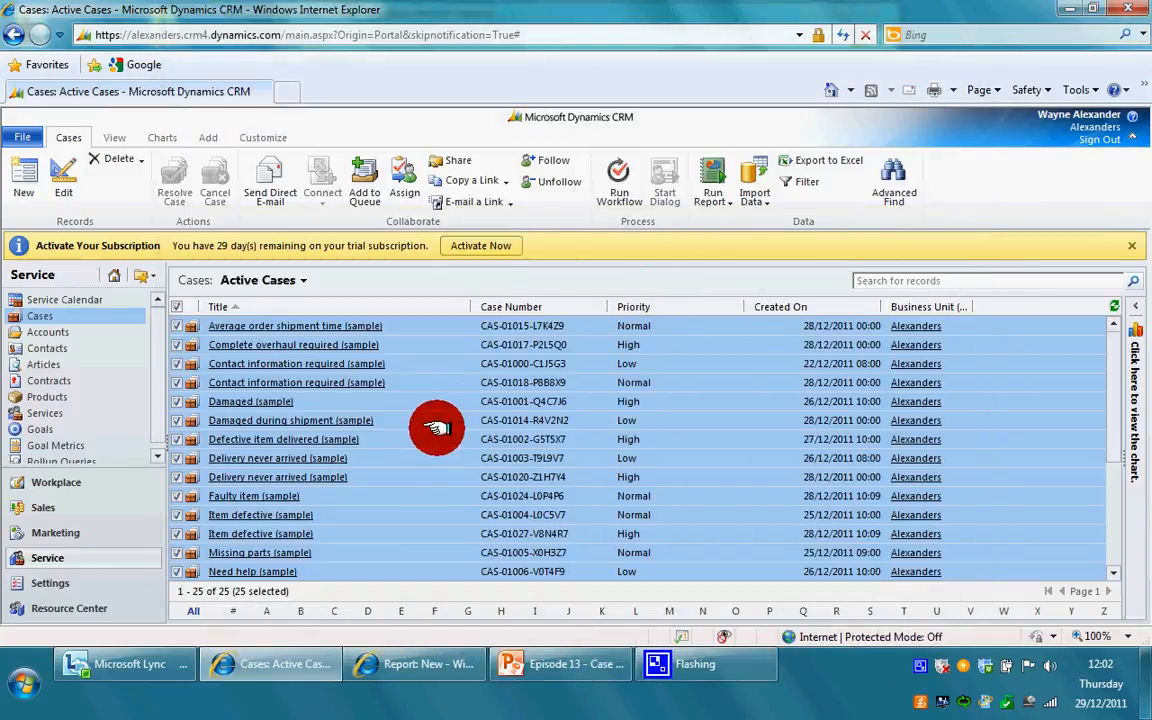
Reduce the selection in the case list to only the "Damaged during shipment (sample)" case
click(437, 424)
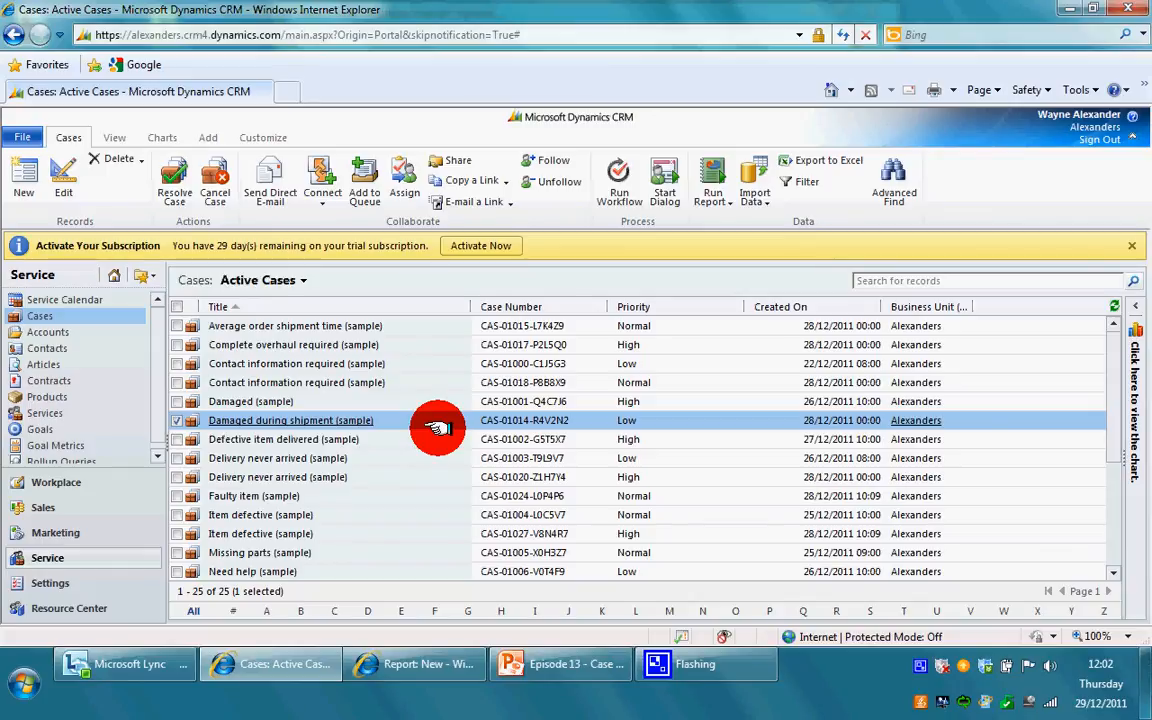